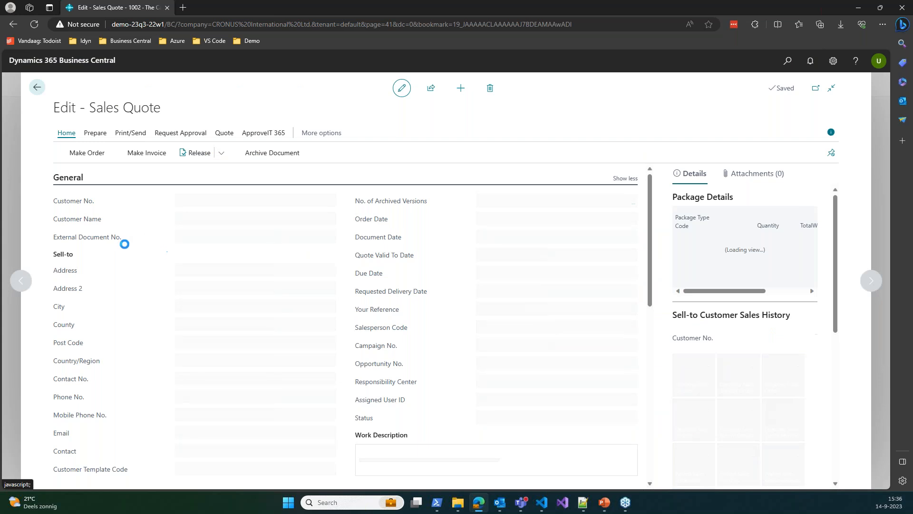
# Start the ApproveIT flow for sales quote 1002 from the ApproveIT 365 actions
pyautogui.scroll(-4, 177, 237)
pyautogui.scroll(-6, 305, 276)
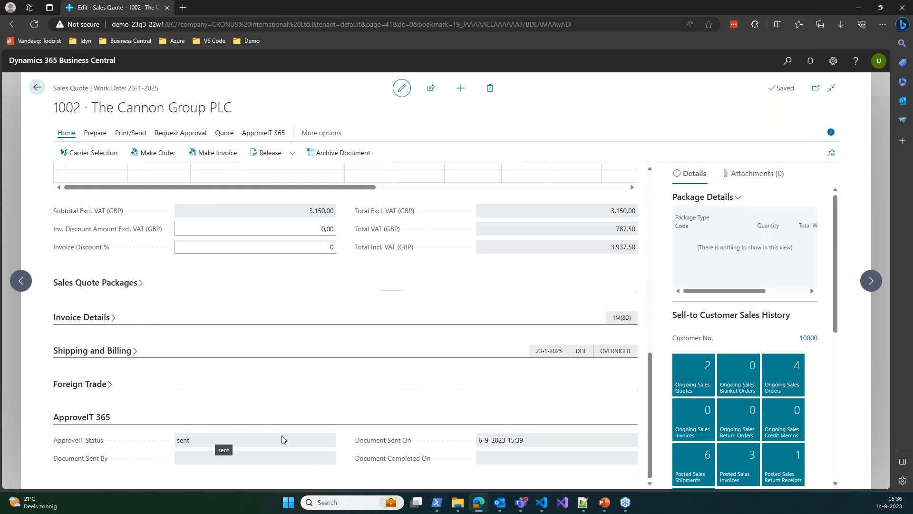
pyautogui.scroll(15, 397, 410)
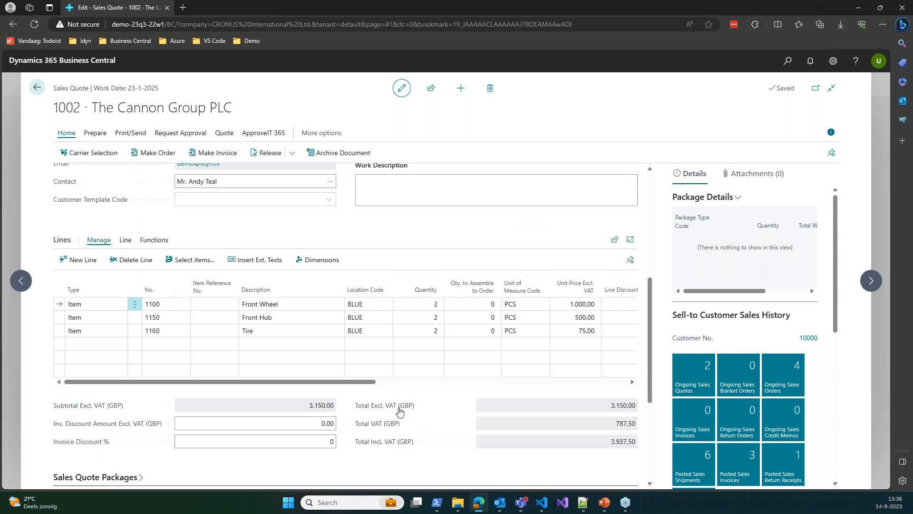
pyautogui.click(255, 134)
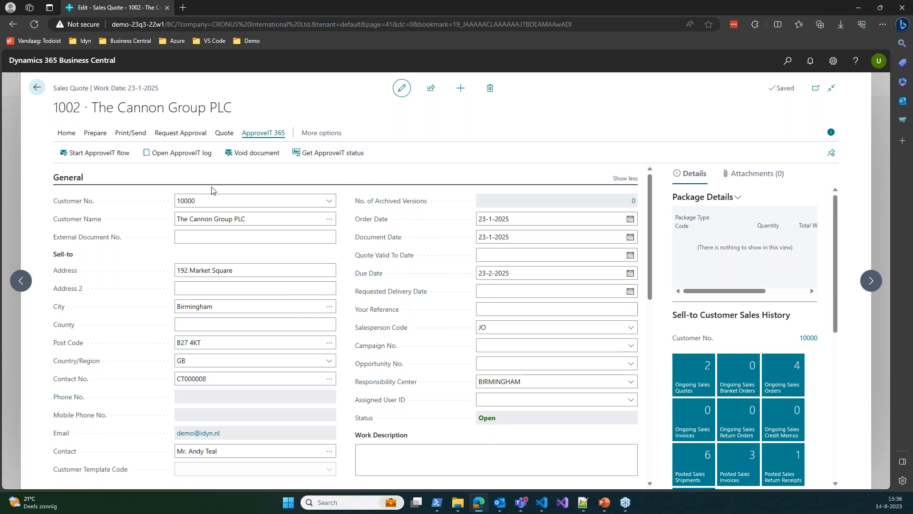
pyautogui.click(105, 153)
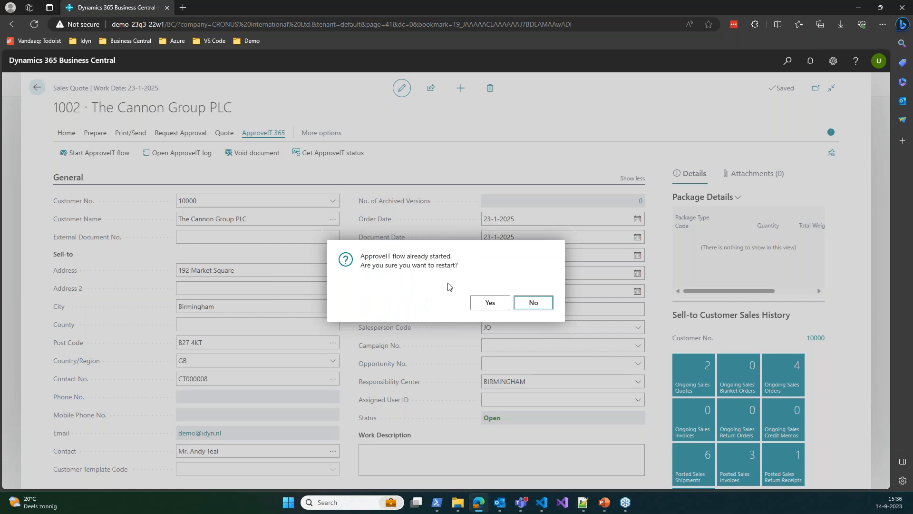
# Confirm the restart, add a new recipient line and browse contacts without choosing one
pyautogui.click(490, 304)
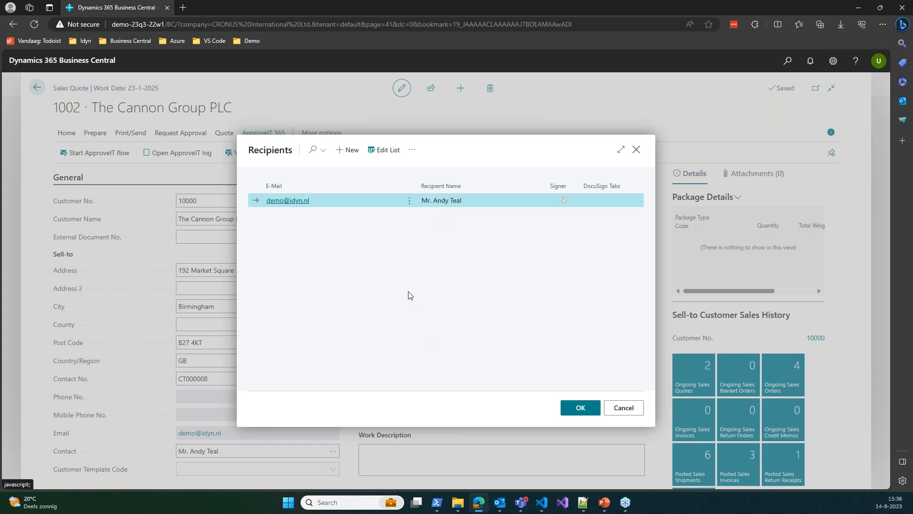
pyautogui.click(385, 156)
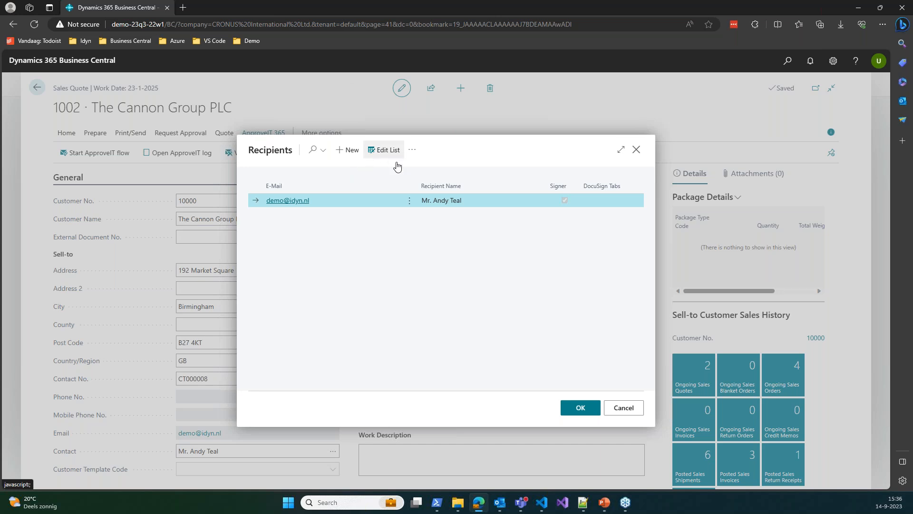
pyautogui.click(338, 216)
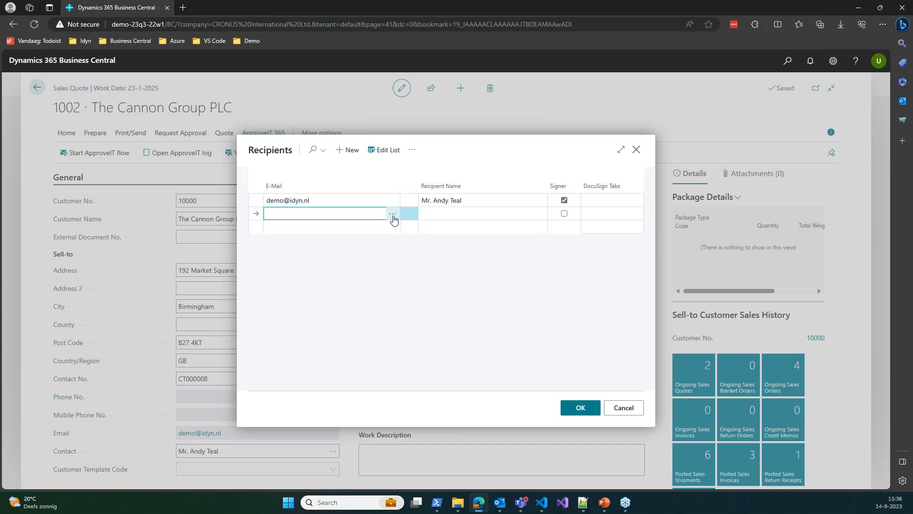
pyautogui.click(392, 216)
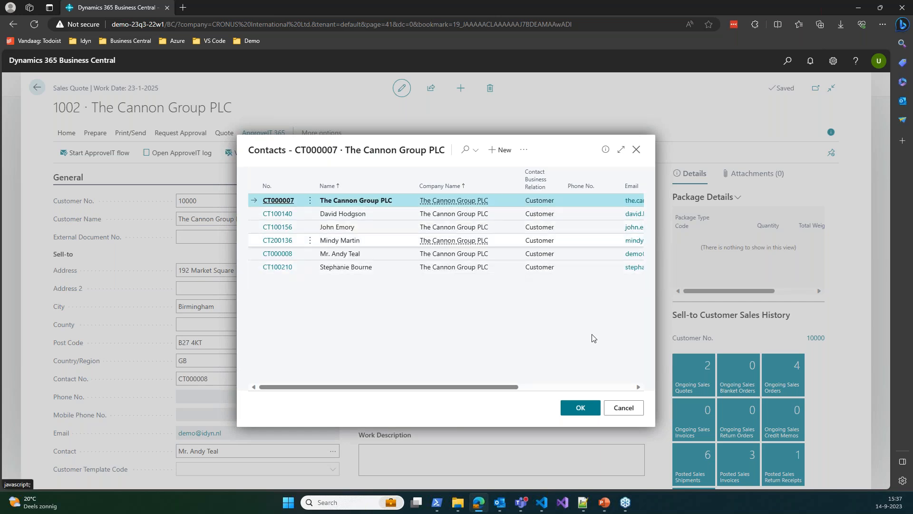
pyautogui.click(621, 408)
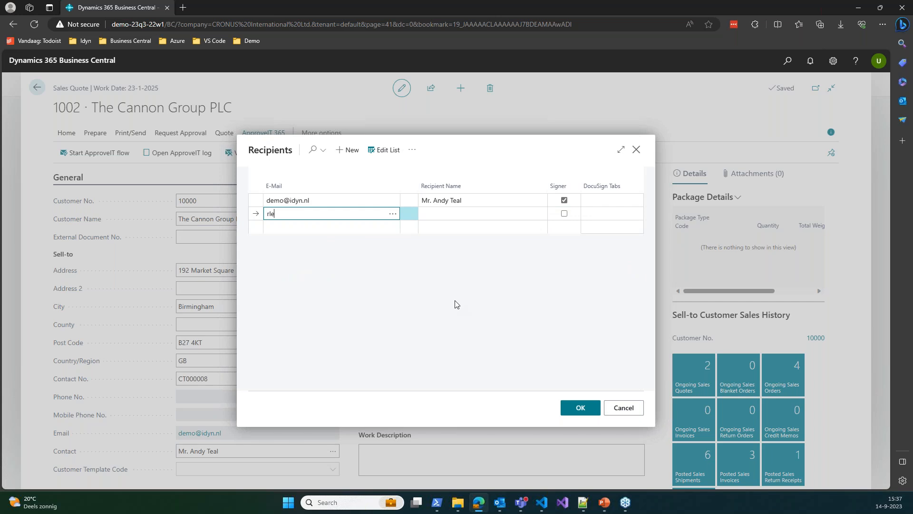
# Clear the new recipient's e-mail, retry the contact lookup, and return to the existing signer
pyautogui.press('Tab')
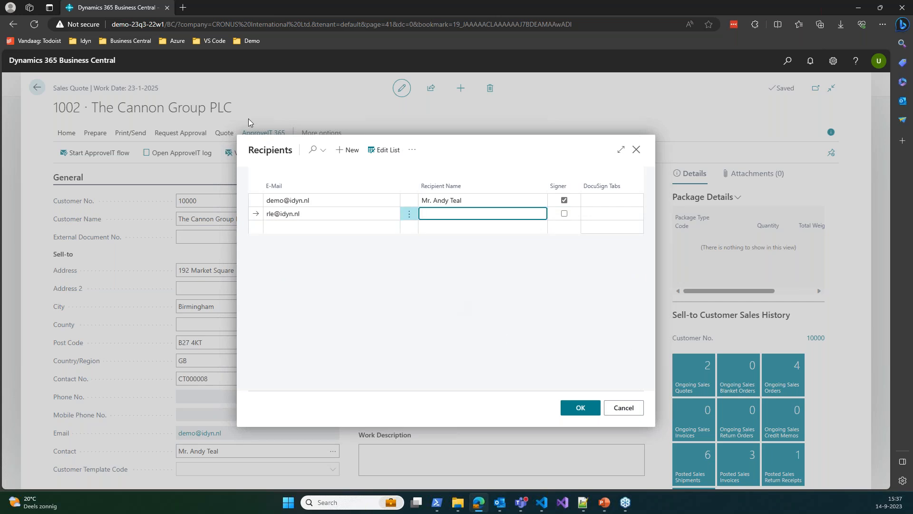
pyautogui.hotkey('shift', 'Tab')
pyautogui.press('BackSpace')
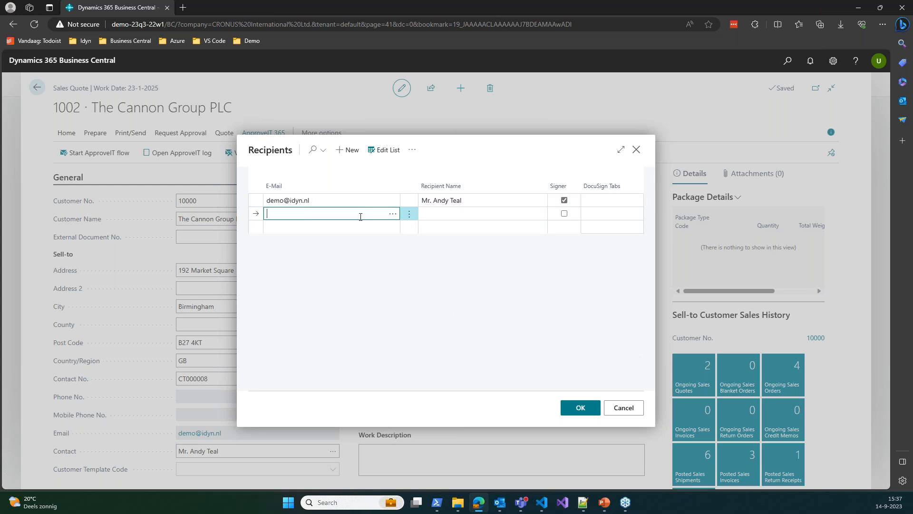
pyautogui.click(391, 215)
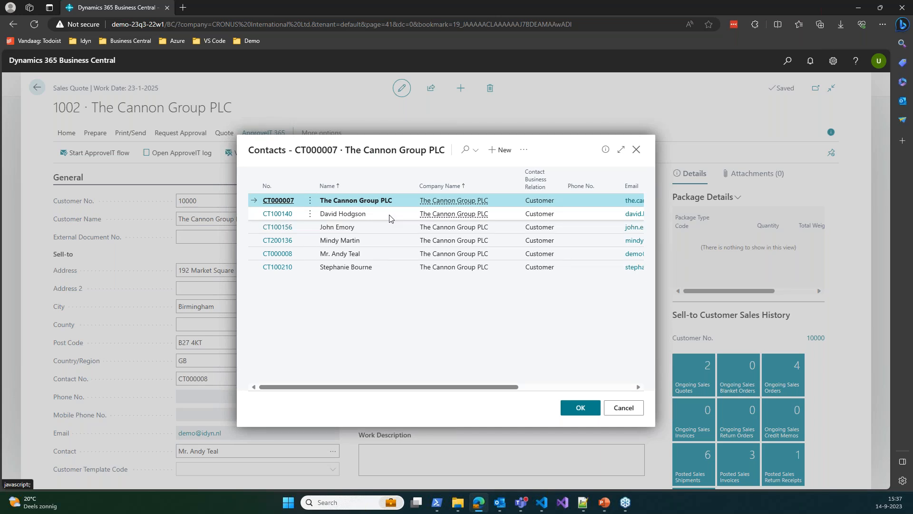
pyautogui.click(625, 410)
pyautogui.click(311, 200)
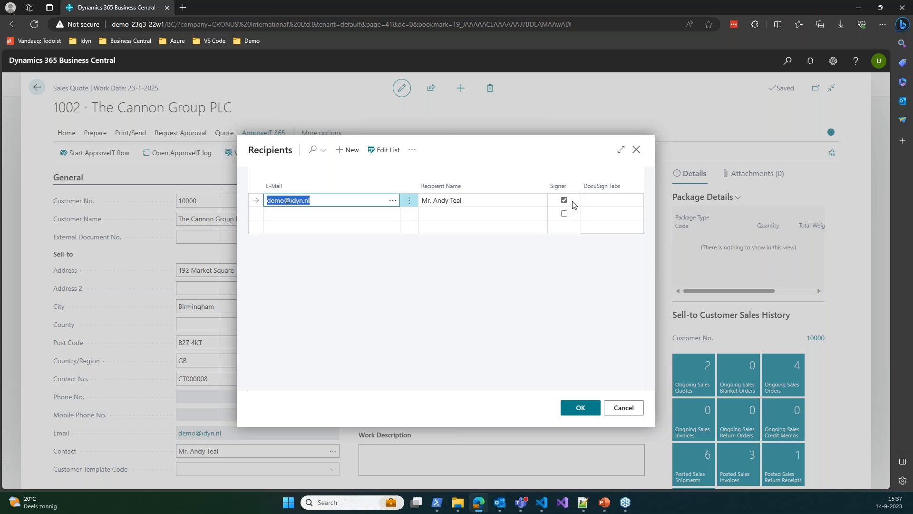
# Check the signer's DocuSign Tabs choices without selecting any, then accept the recipient list
pyautogui.click(600, 200)
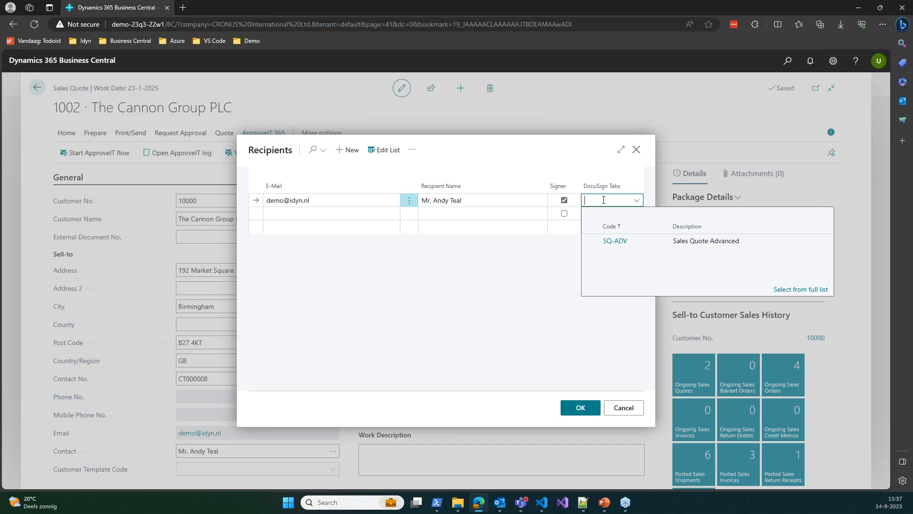
pyautogui.click(521, 281)
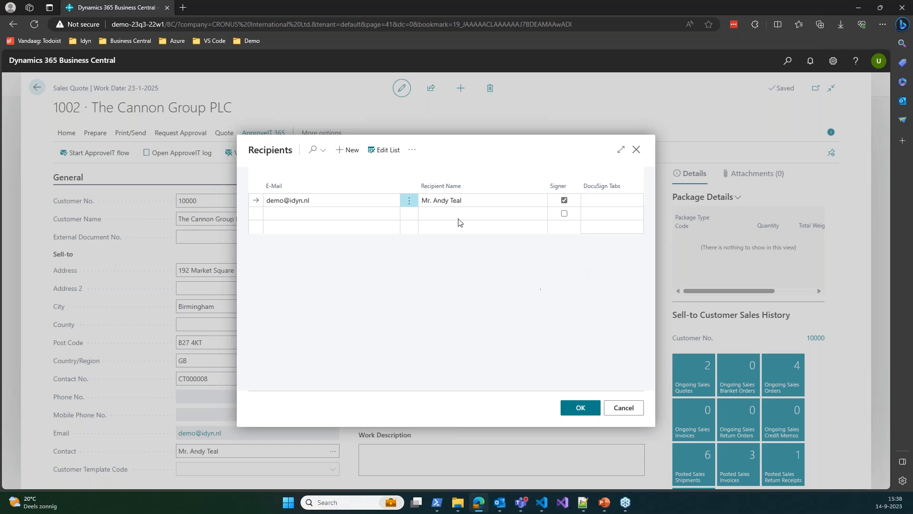
pyautogui.click(579, 411)
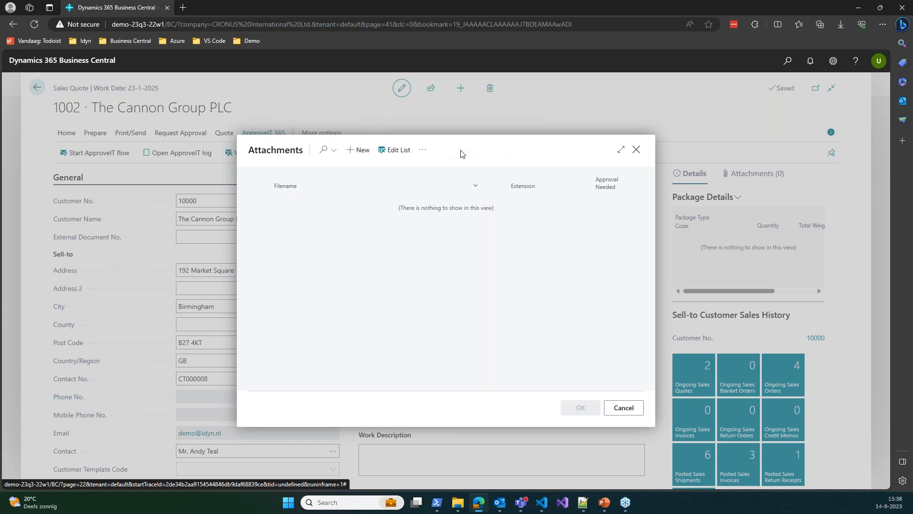
# Attach idyn EULA v 1.2.pdf and submit the flow, which fails on a recipient e-mail
pyautogui.click(368, 152)
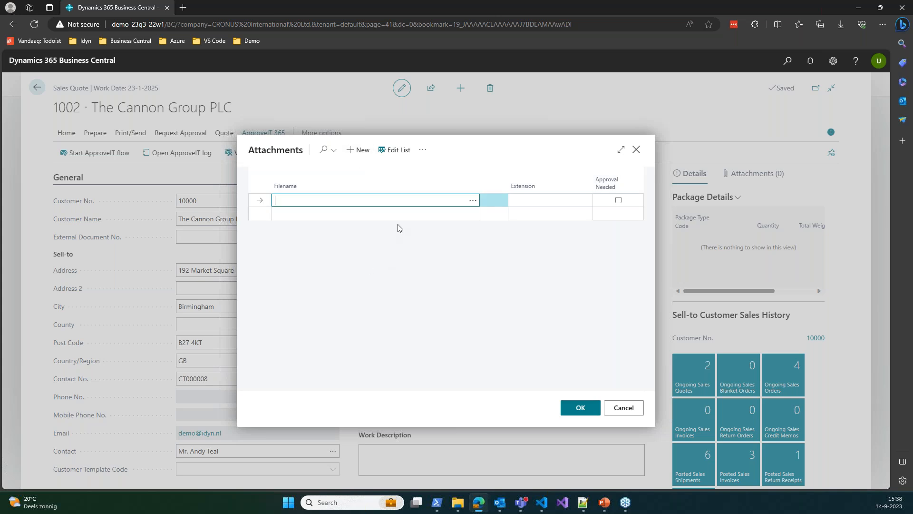
pyautogui.click(472, 201)
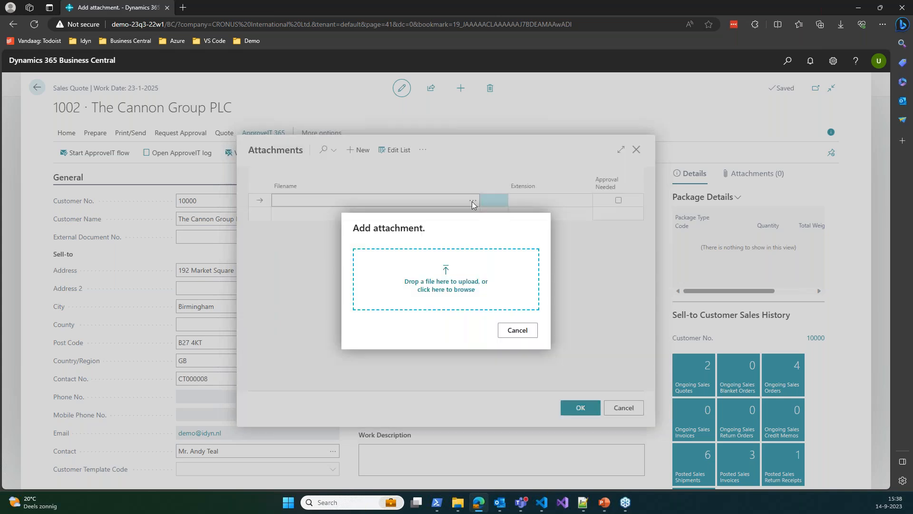
pyautogui.click(484, 287)
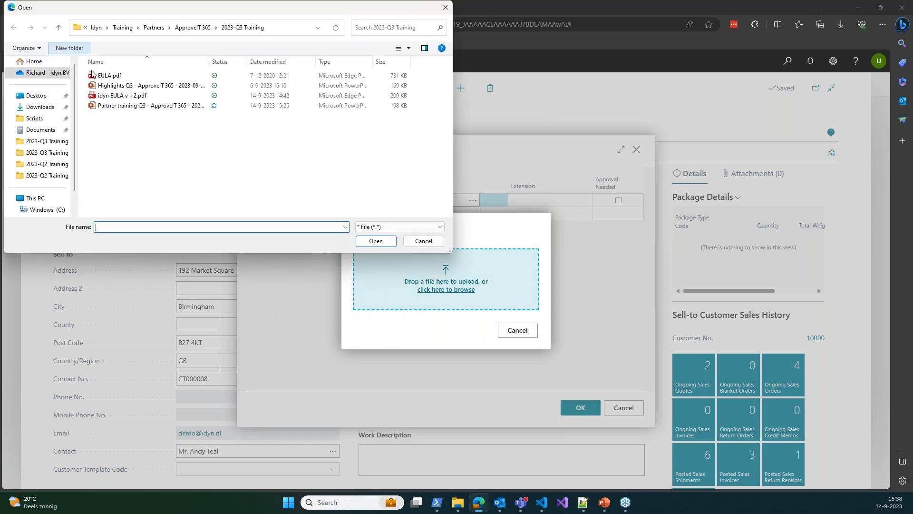
pyautogui.doubleClick(119, 98)
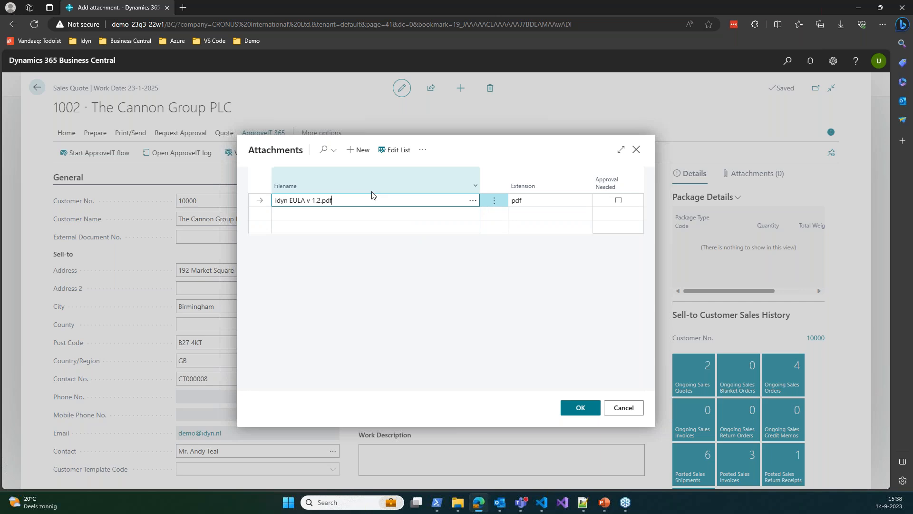
pyautogui.click(470, 156)
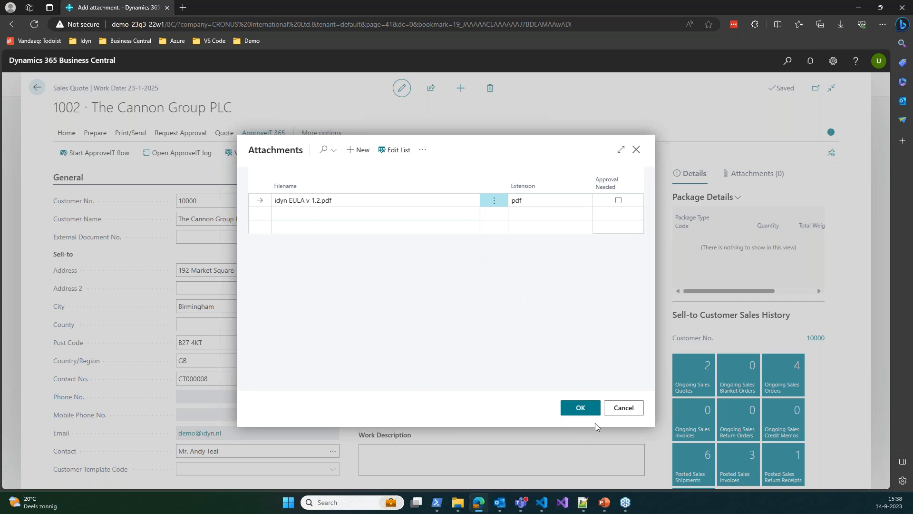
pyautogui.click(581, 408)
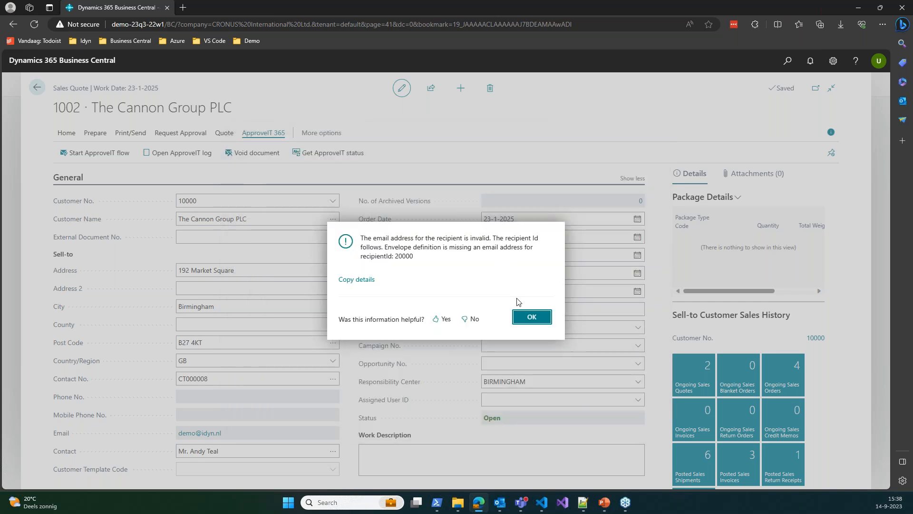
# Dismiss the e-mail error and restart the ApproveIT flow, keeping the recipients as shown
pyautogui.click(530, 318)
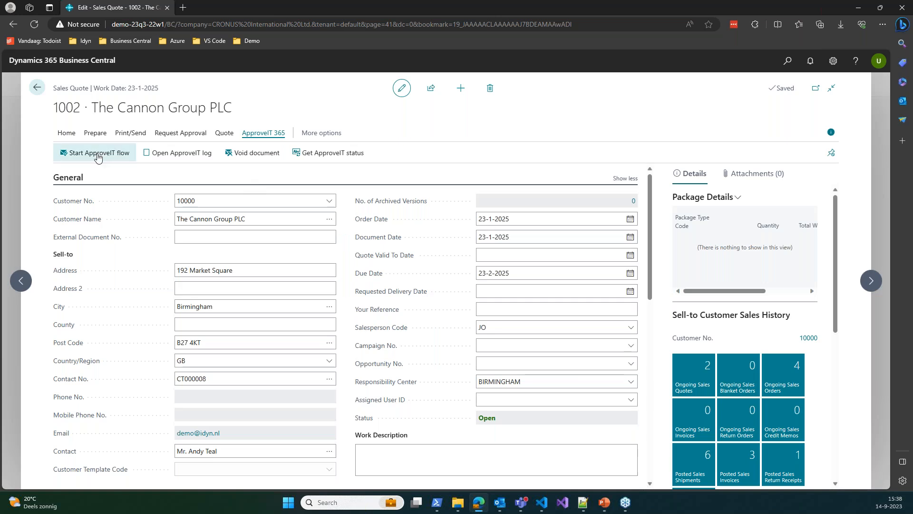
pyautogui.click(102, 157)
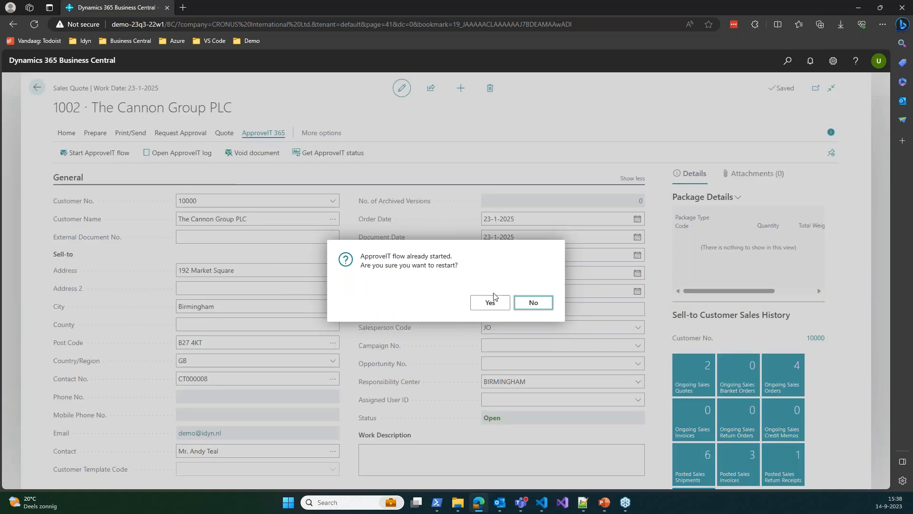
pyautogui.click(493, 301)
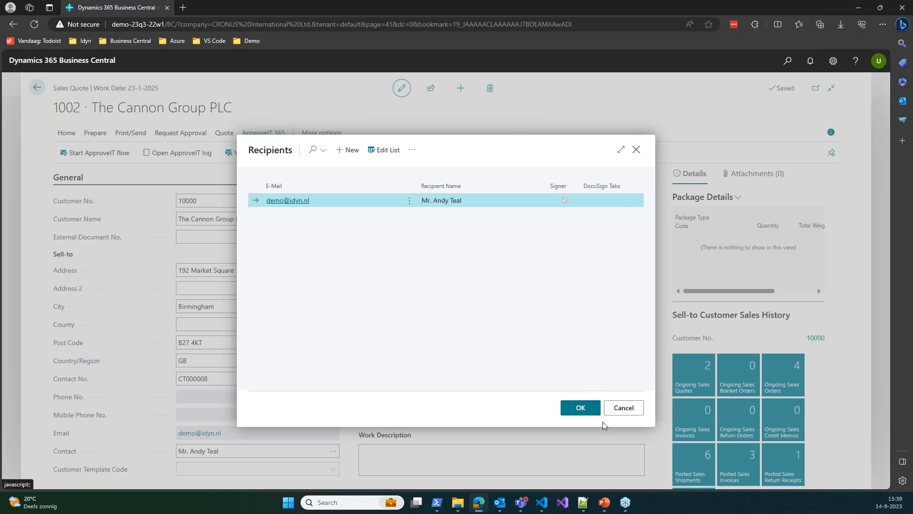
pyautogui.click(586, 407)
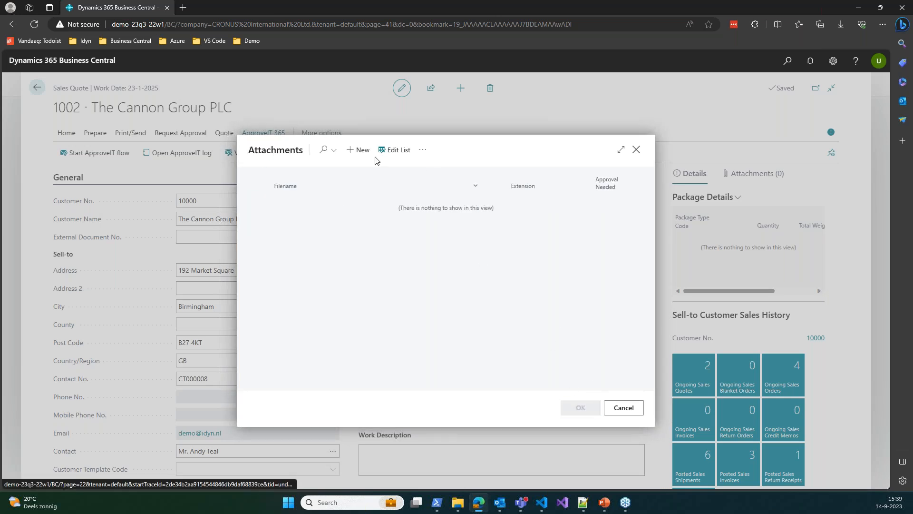
# Attach a PDF to send quote 1002 to DocuSign, then bring up the Outlook signing-request e-mail
pyautogui.click(356, 151)
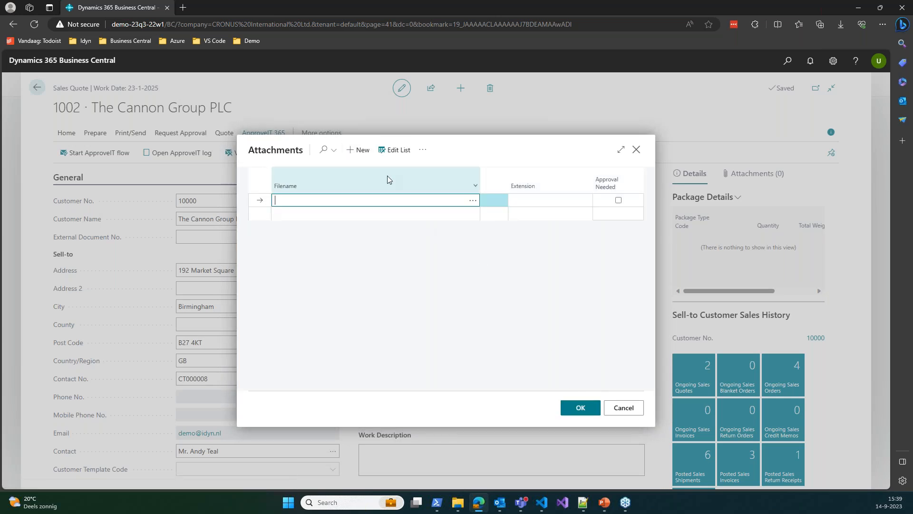
pyautogui.click(474, 201)
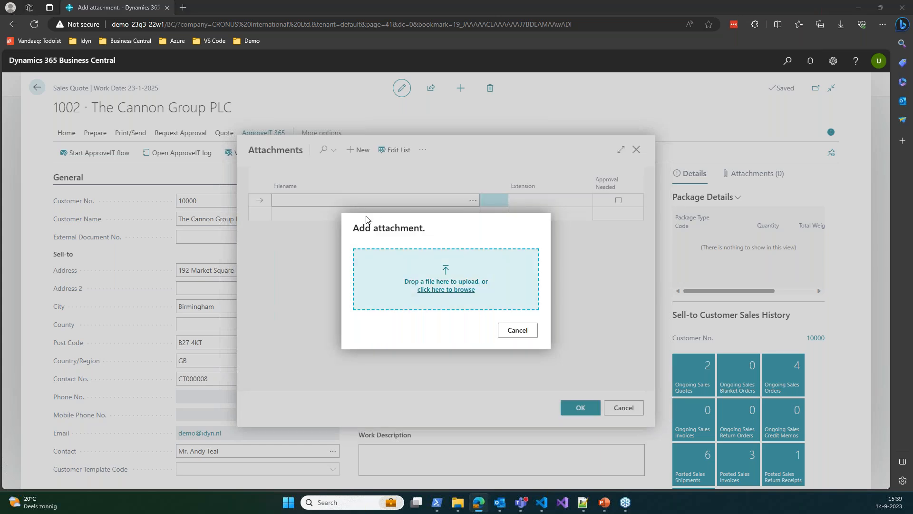
pyautogui.doubleClick(127, 96)
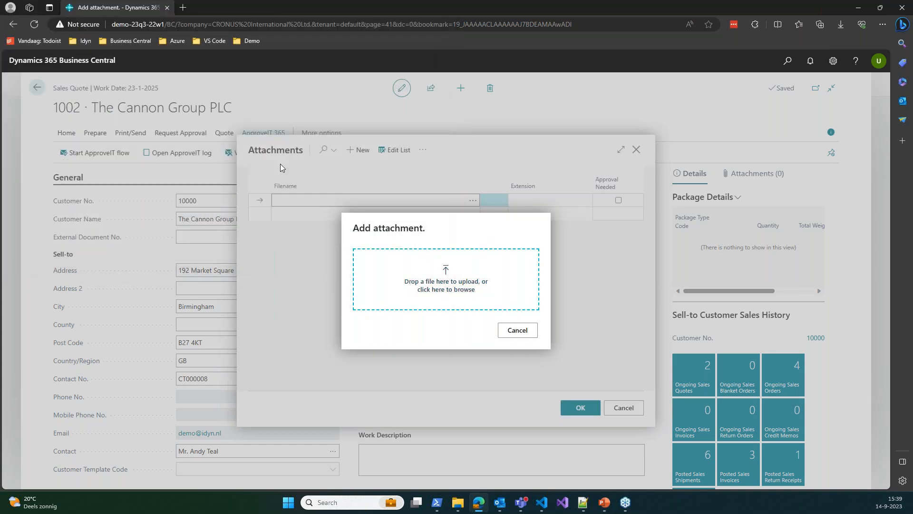
pyautogui.click(581, 408)
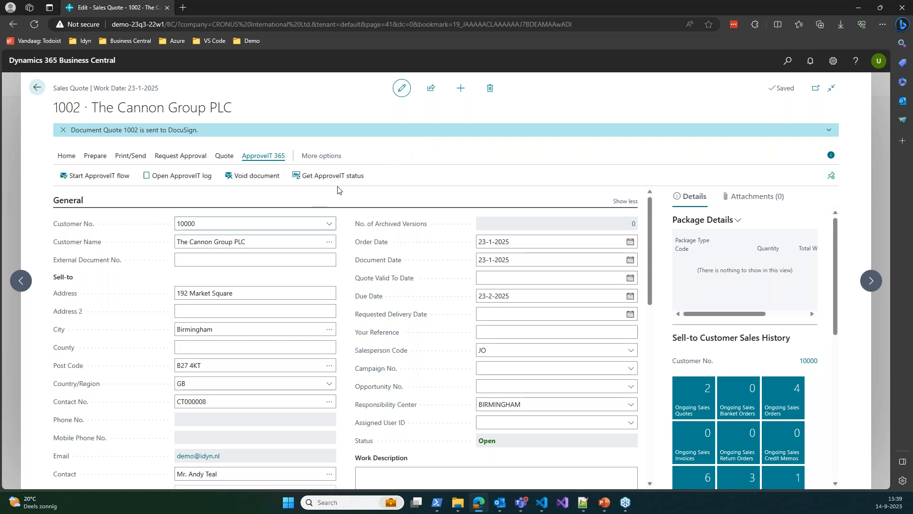
pyautogui.hotkey('alt', 'Tab')
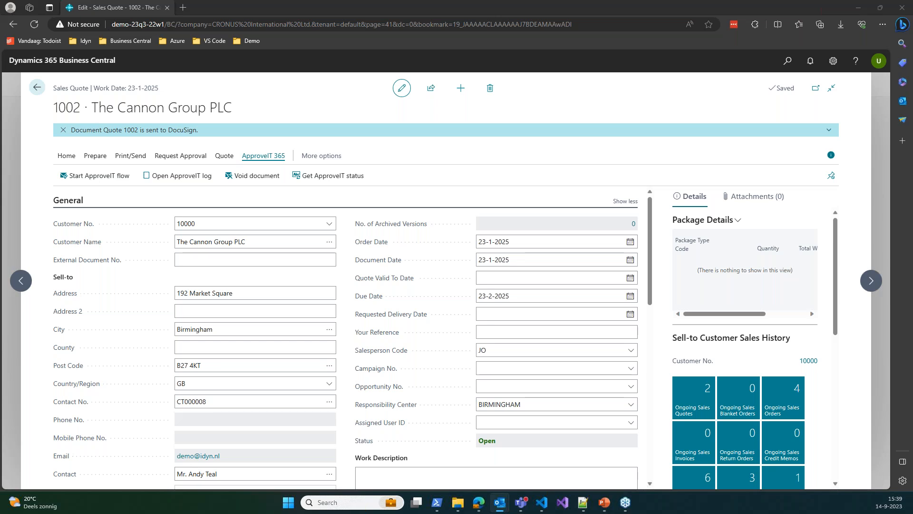
pyautogui.moveTo(0, 15); pyautogui.dragTo(296, 21)
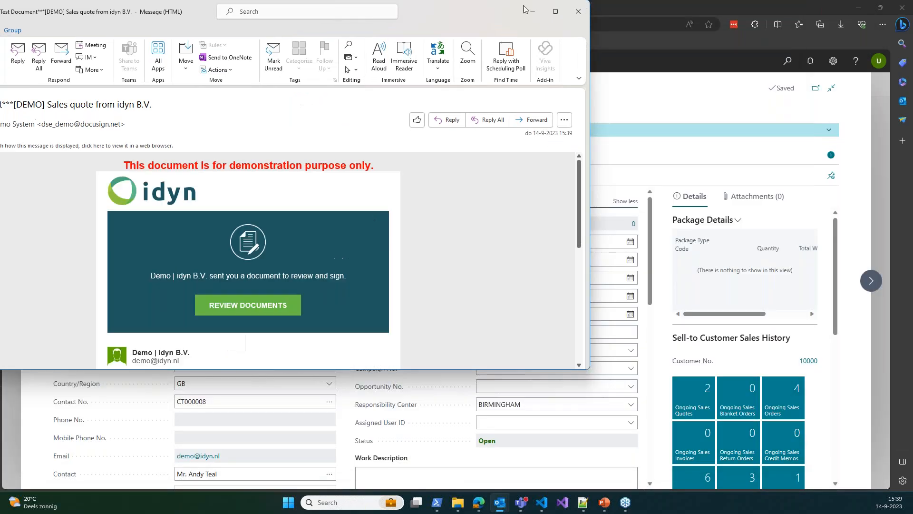
# Maximise the DocuSign e-mail and open quote 1002's review-and-sign page via REVIEW DOCUMENTS
pyautogui.click(555, 12)
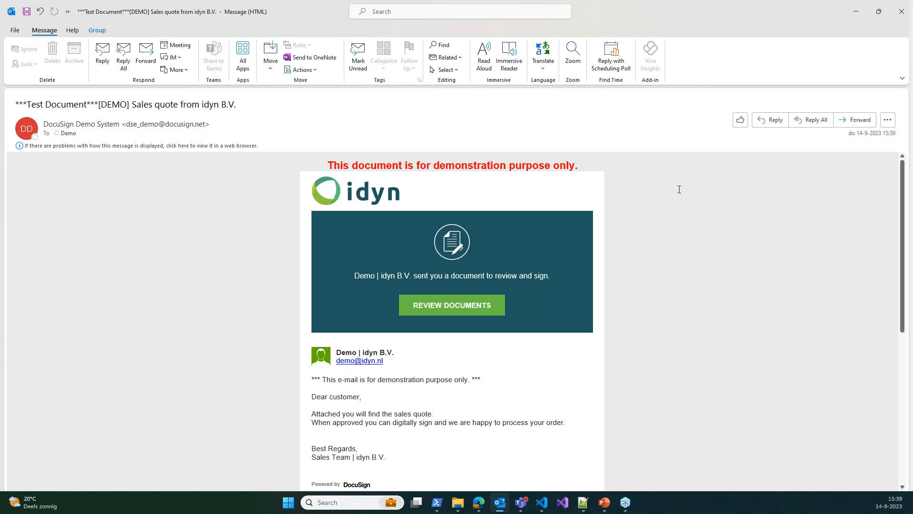
pyautogui.scroll(-1, 571, 253)
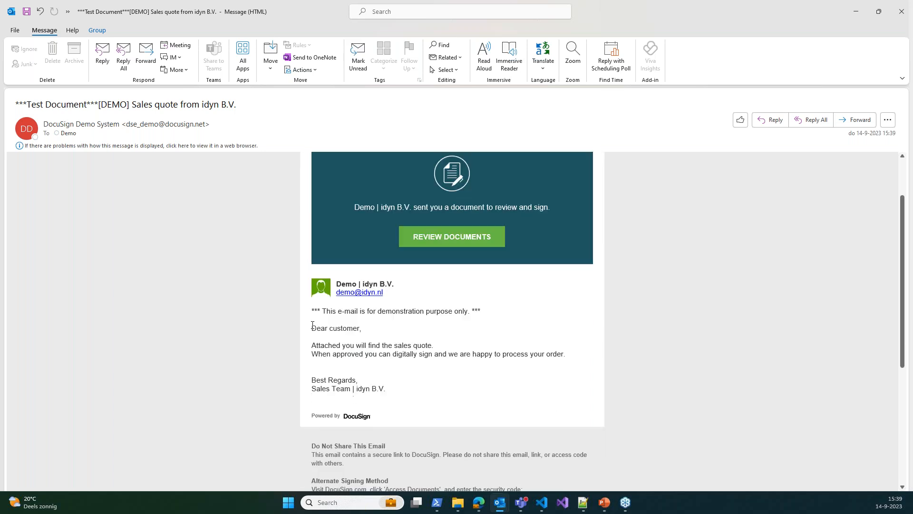
pyautogui.scroll(1, 469, 358)
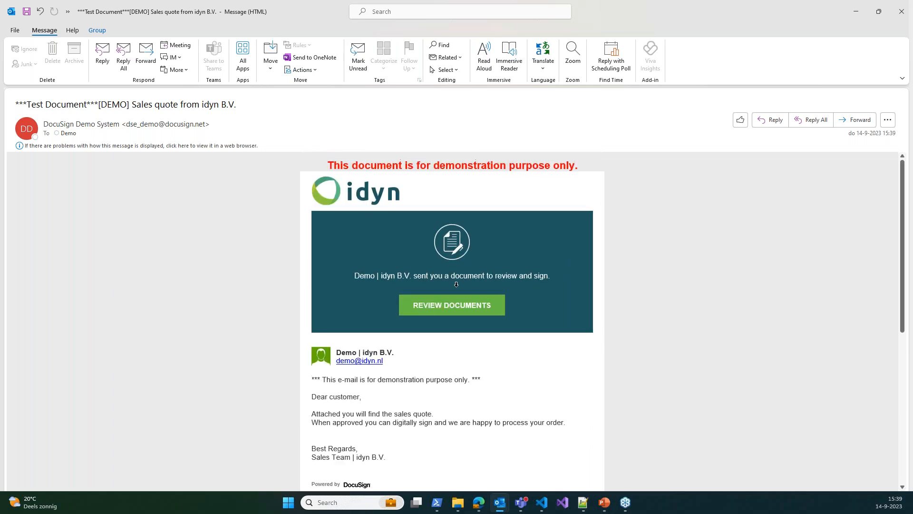
pyautogui.click(464, 308)
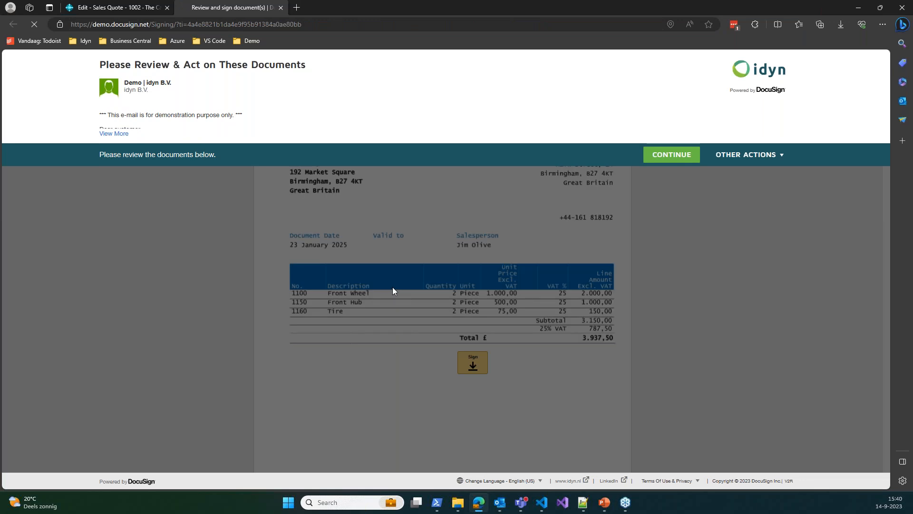
# Continue past the review notice and read through Sales Quote 1002 and the idyn EULA pages
pyautogui.click(661, 154)
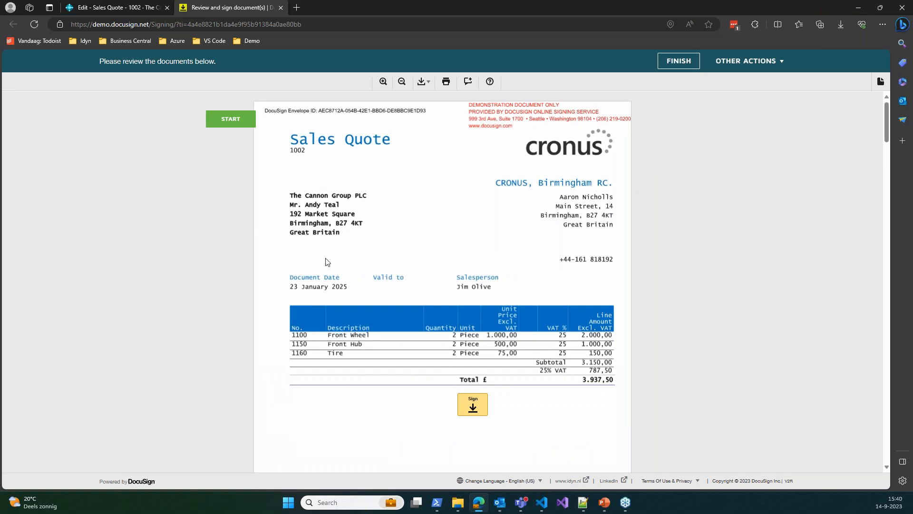
pyautogui.scroll(-1, 447, 266)
pyautogui.scroll(-5, 447, 267)
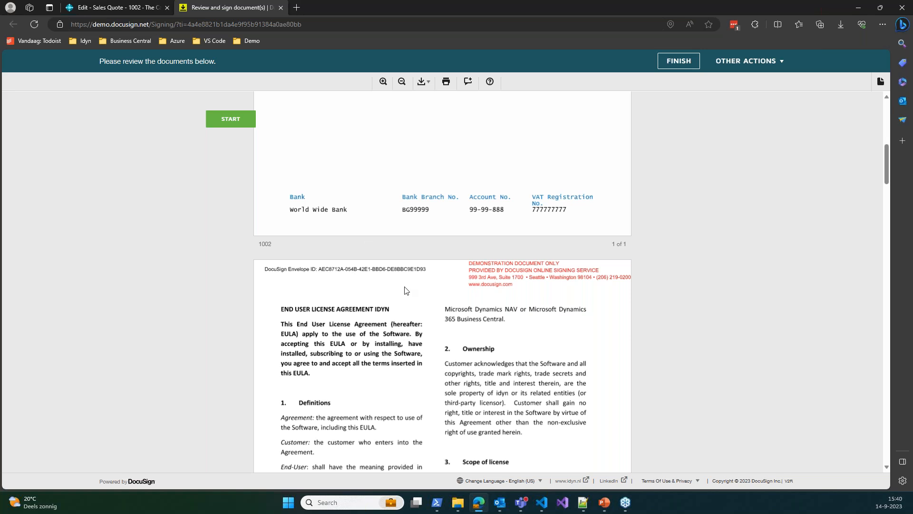
pyautogui.scroll(-2, 405, 290)
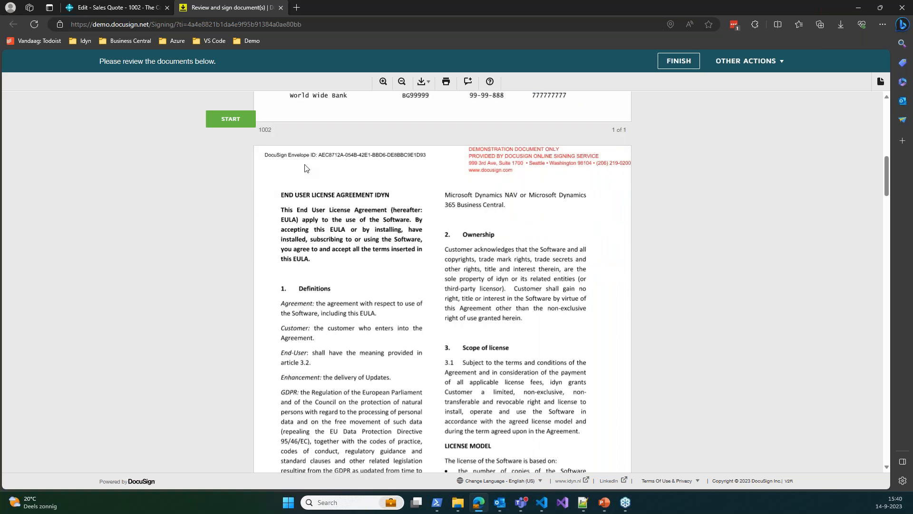
pyautogui.scroll(5, 340, 280)
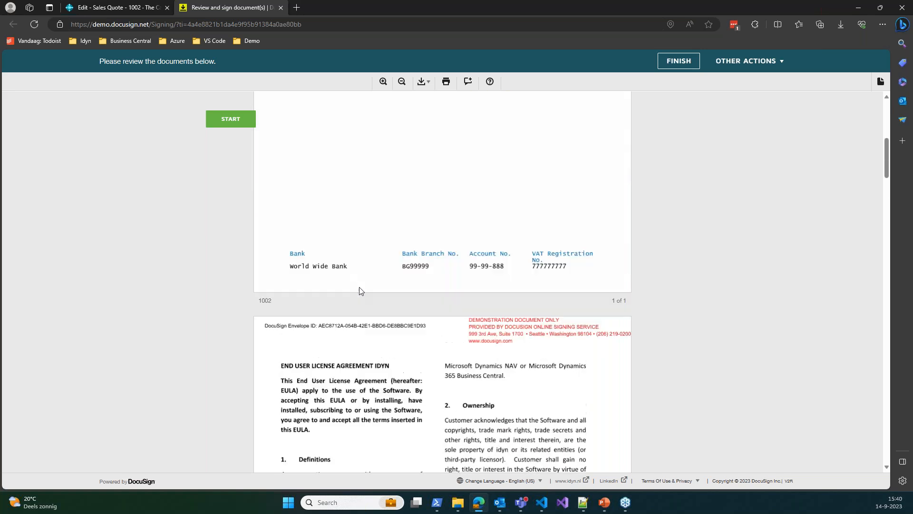
pyautogui.scroll(-5, 410, 280)
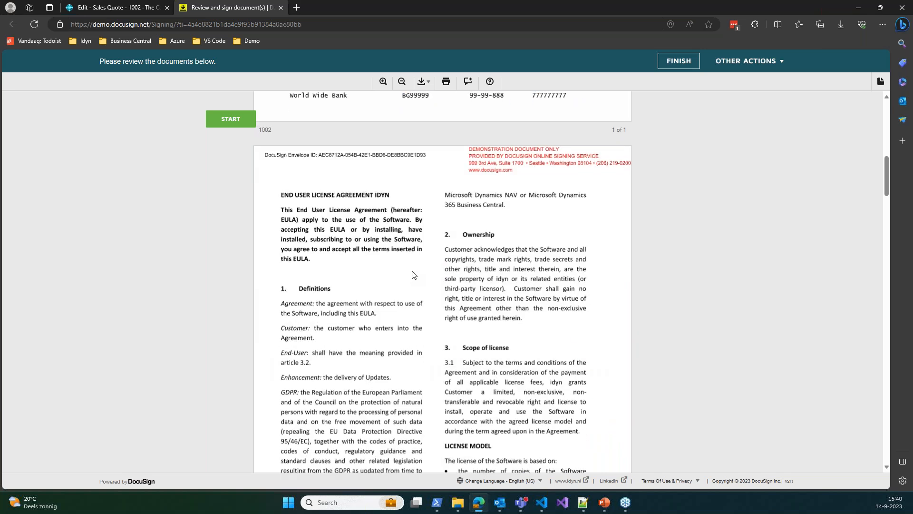
pyautogui.scroll(3, 388, 264)
pyautogui.scroll(-4, 395, 266)
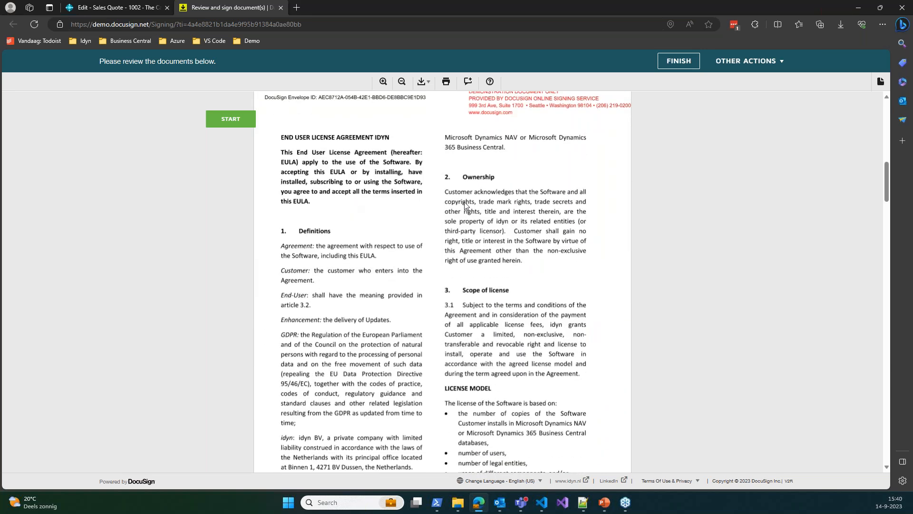
pyautogui.scroll(-10, 436, 230)
pyautogui.scroll(6, 390, 235)
pyautogui.scroll(-17, 388, 233)
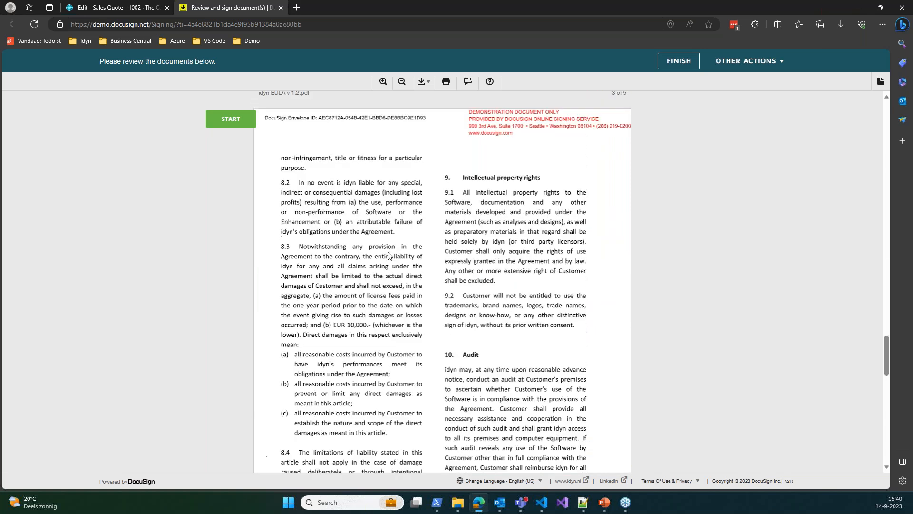
pyautogui.scroll(-10, 425, 256)
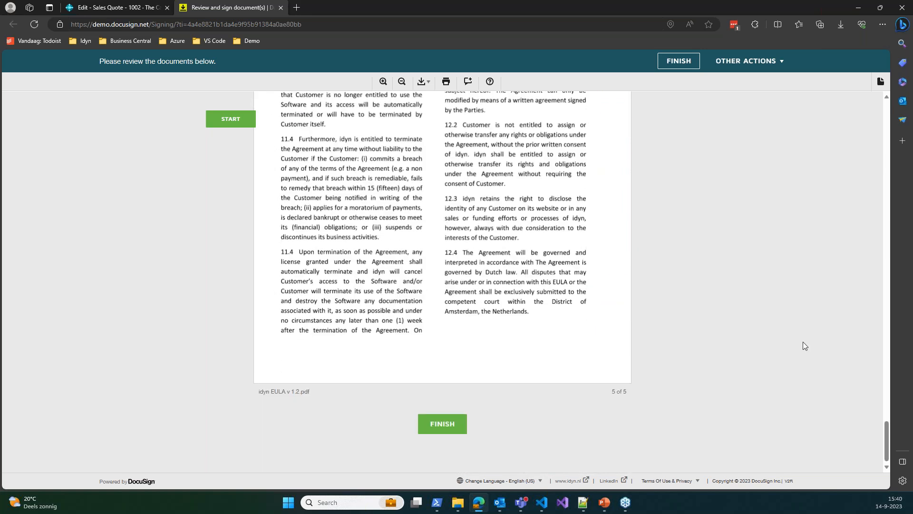
pyautogui.scroll(6, 802, 341)
pyautogui.scroll(20, 798, 332)
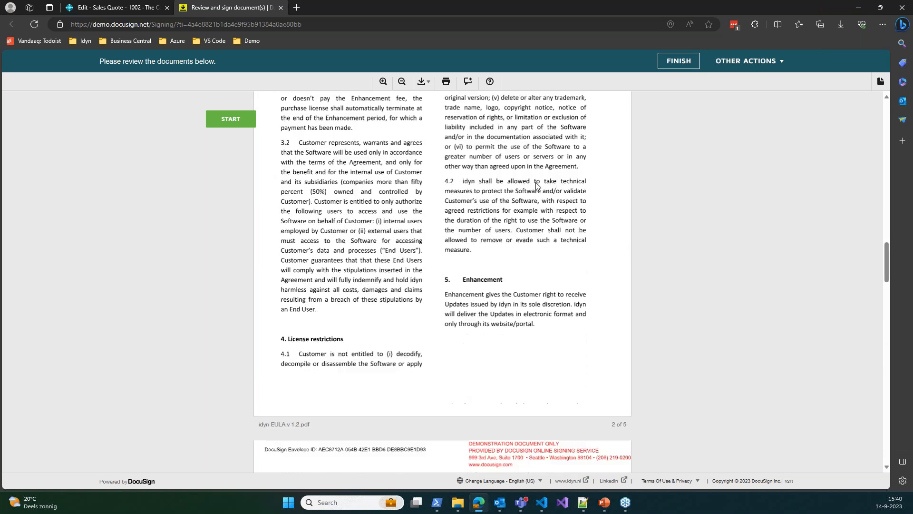
pyautogui.scroll(10, 538, 187)
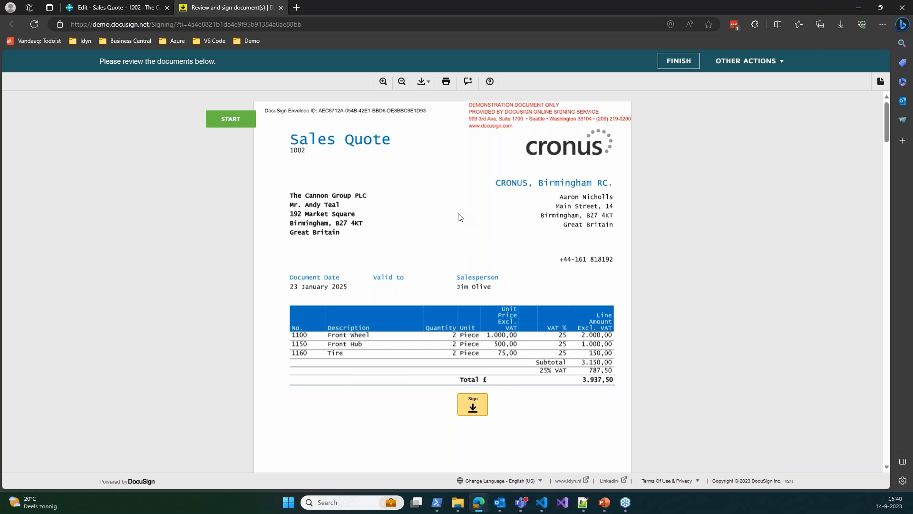
pyautogui.scroll(-2, 464, 191)
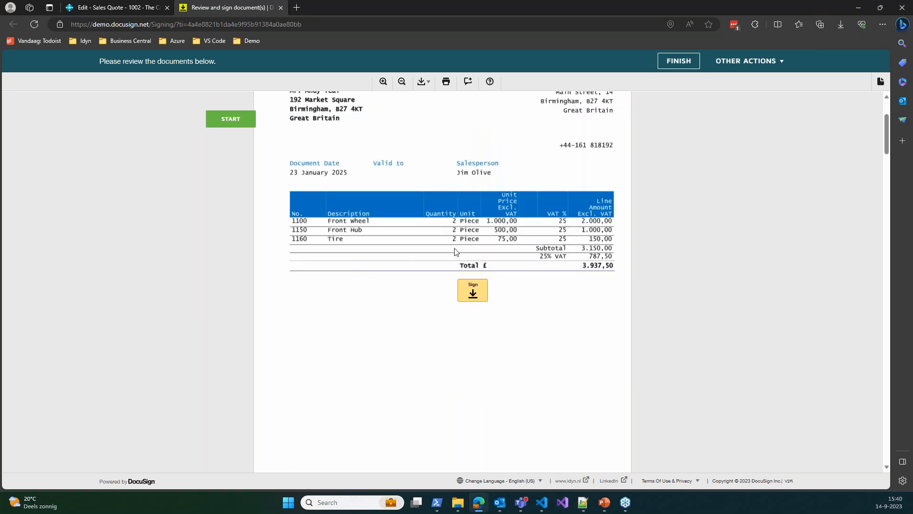
pyautogui.scroll(2, 393, 263)
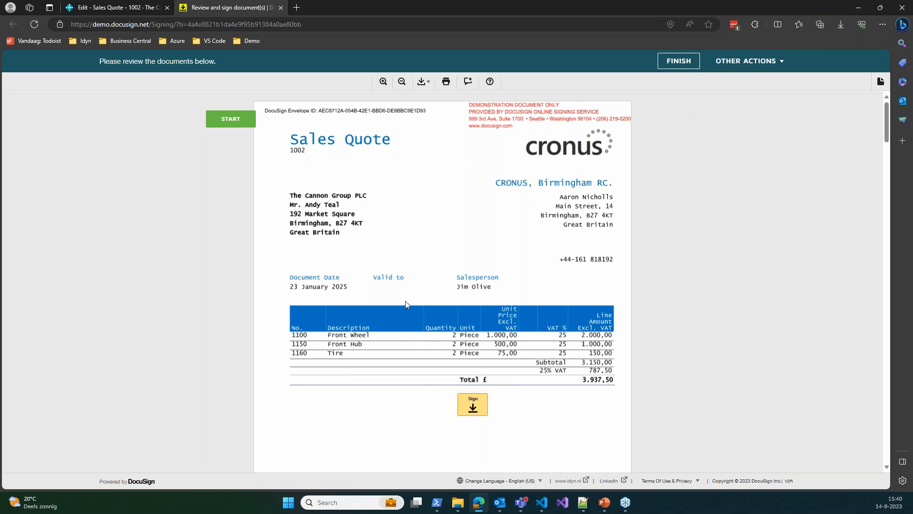
# Jump to quote 1002's Sign field and open the signature editor, browsing the draw and upload options
pyautogui.click(228, 119)
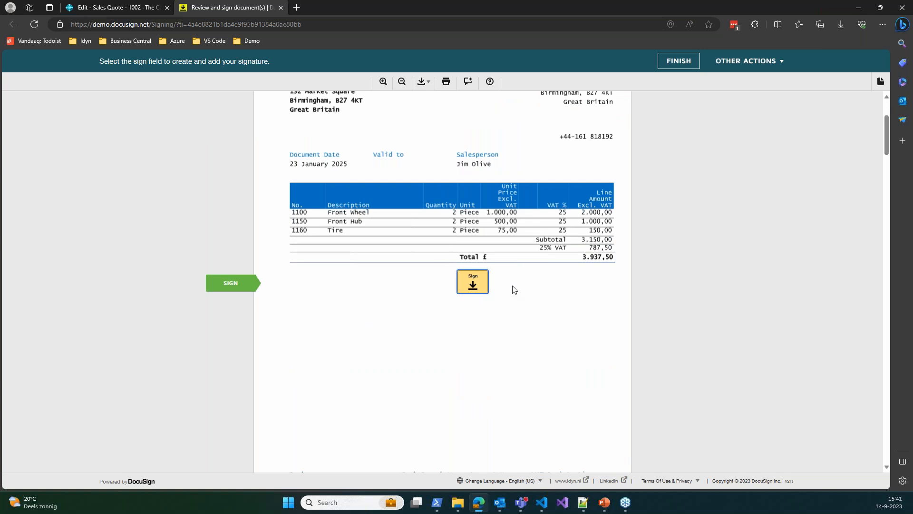
pyautogui.click(473, 286)
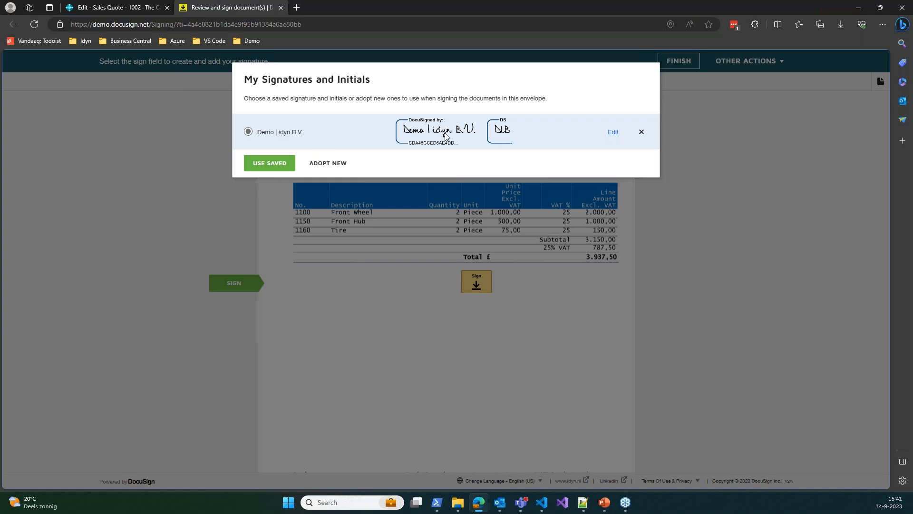
pyautogui.click(611, 132)
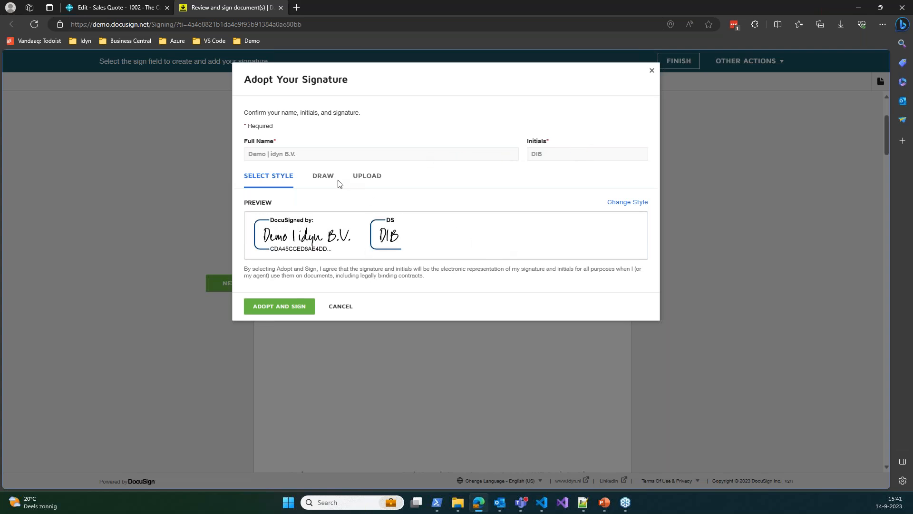
pyautogui.click(327, 176)
pyautogui.click(367, 178)
pyautogui.click(268, 182)
# Pick a different signature style and adopt it to sign the quote
pyautogui.click(628, 203)
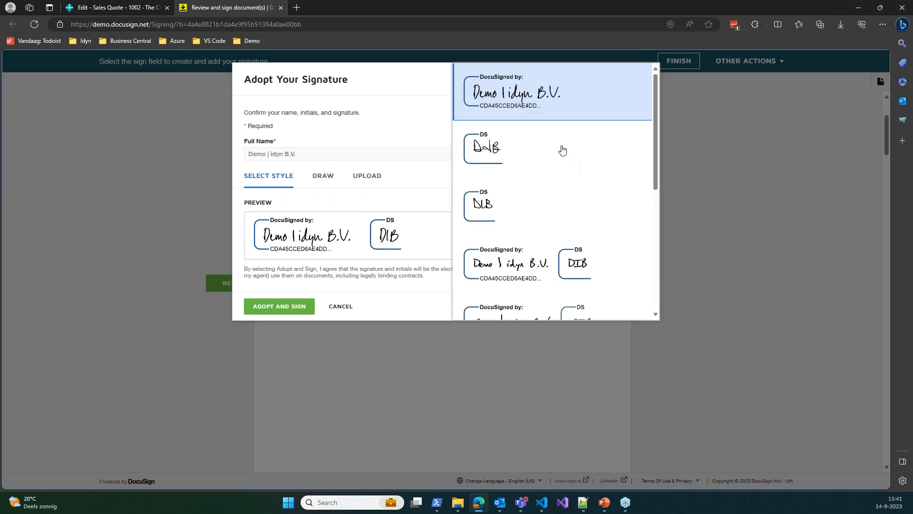
pyautogui.scroll(-5, 556, 157)
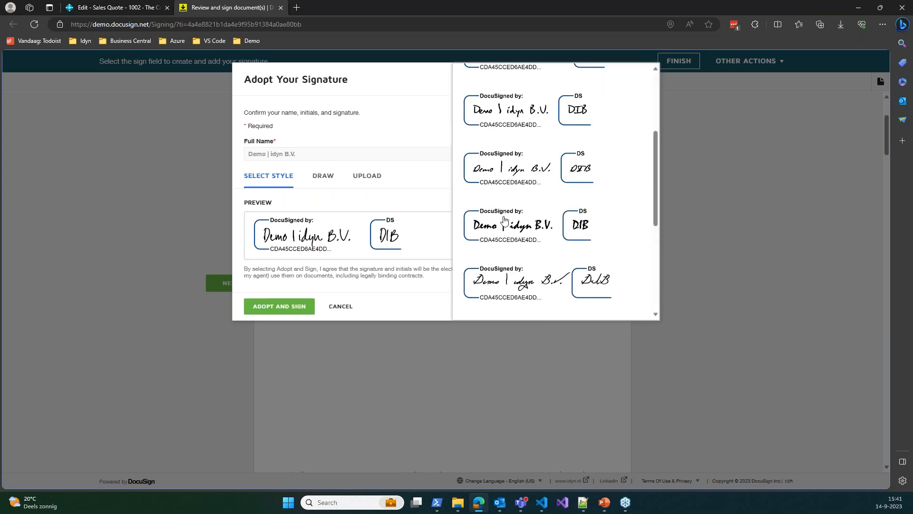
pyautogui.scroll(-1, 509, 223)
pyautogui.click(491, 210)
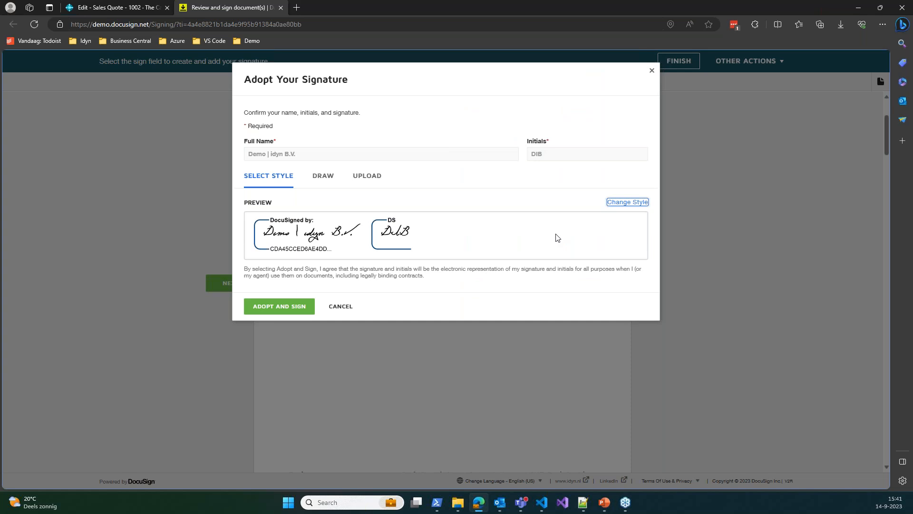
pyautogui.click(279, 307)
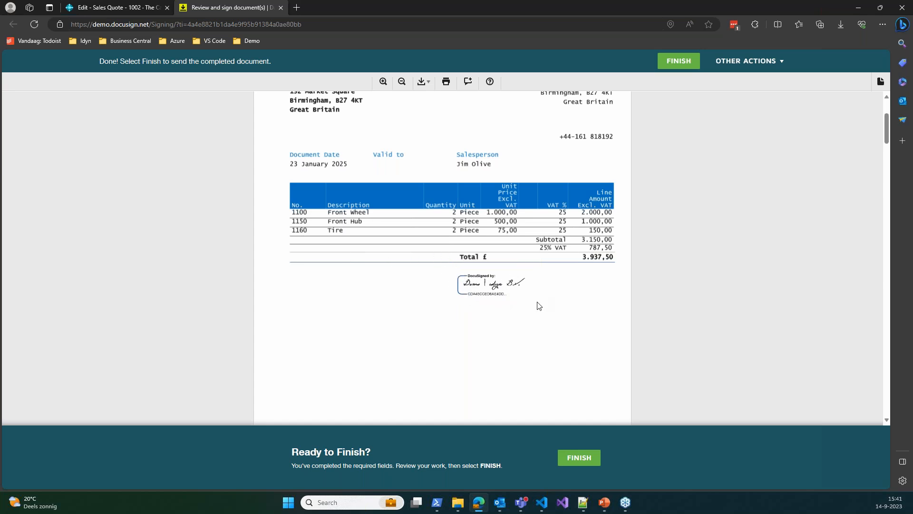
# Finish signing quote 1002 and switch to its Completed e-mail in Outlook
pyautogui.click(581, 462)
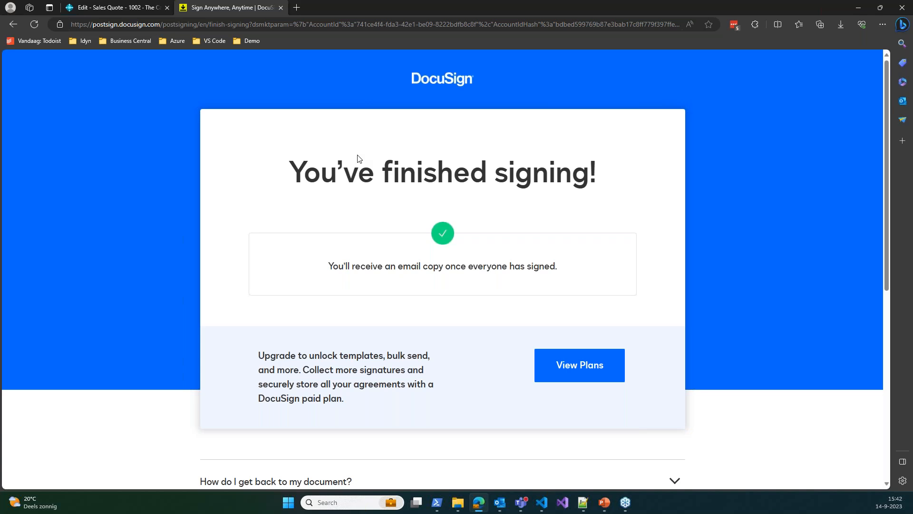
pyautogui.hotkey('alt', 'Tab')
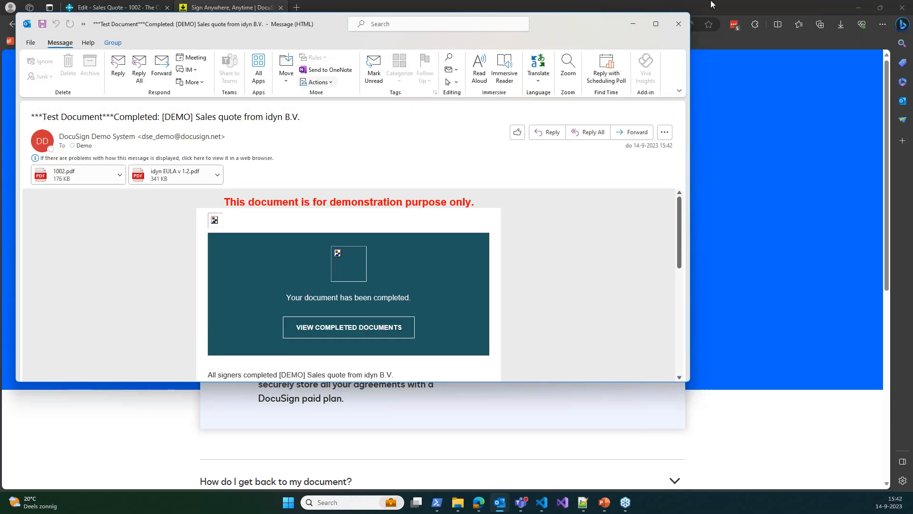
# Review the signed 1002.pdf attachment, close it and the e-mail, and return to Business Central's quote 1002
pyautogui.click(656, 24)
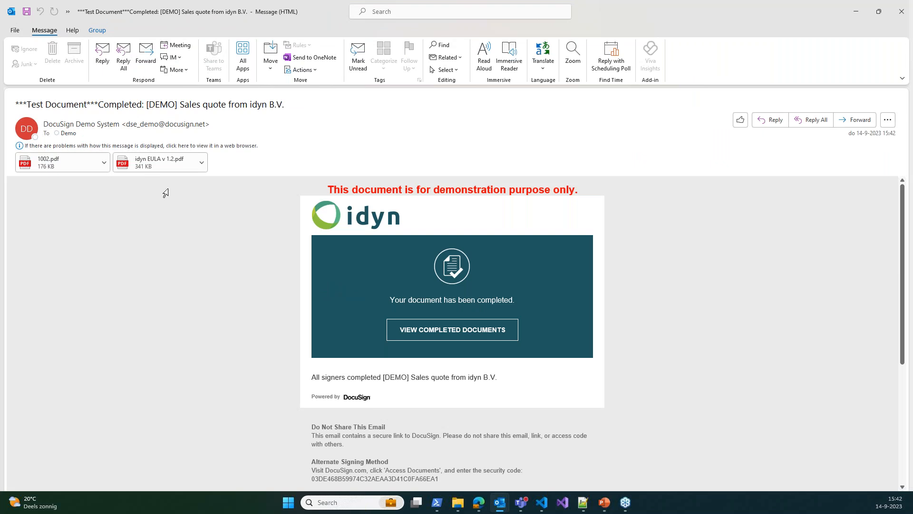
pyautogui.doubleClick(77, 160)
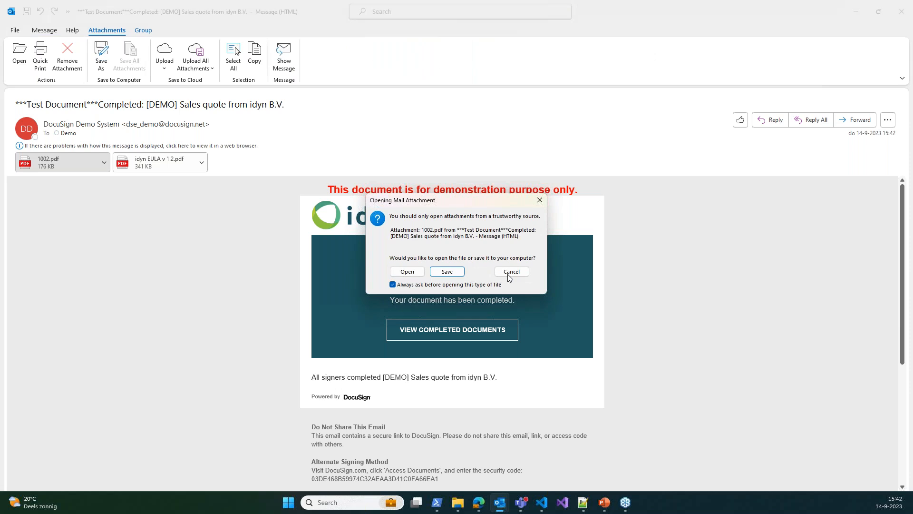
pyautogui.click(419, 274)
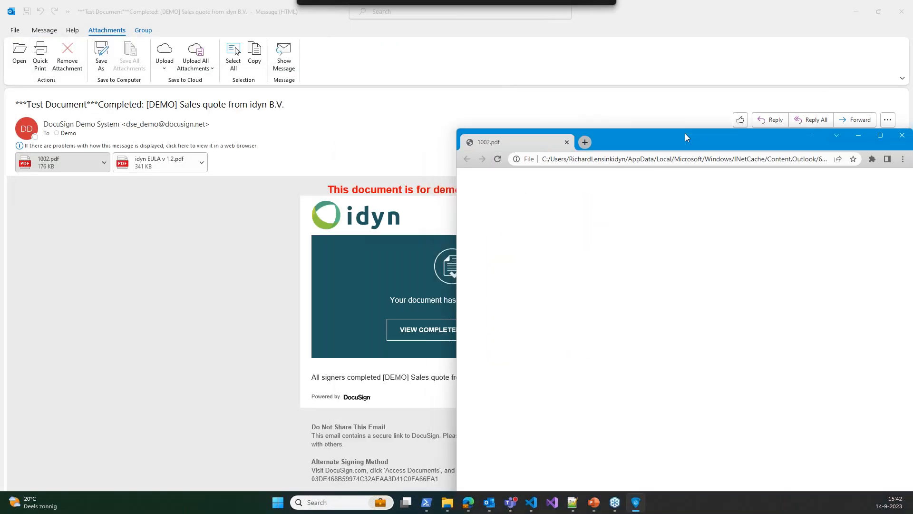
pyautogui.doubleClick(686, 138)
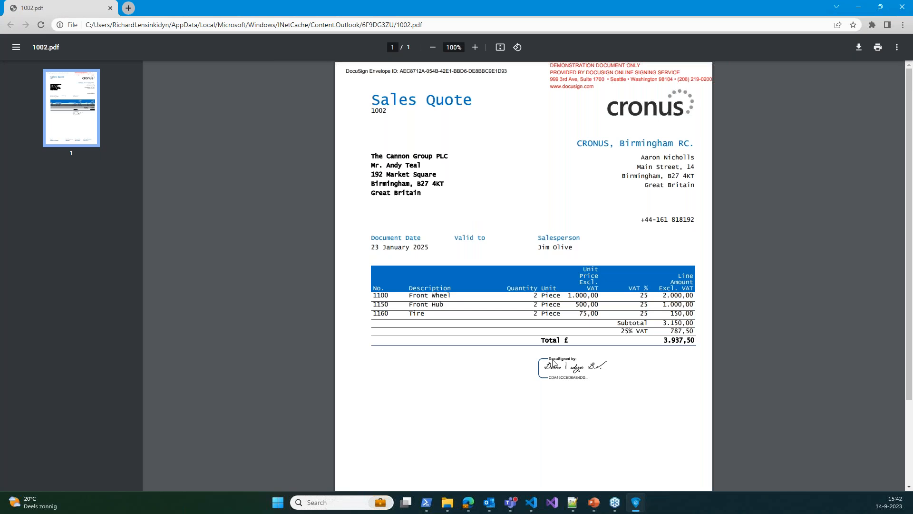
pyautogui.click(903, 7)
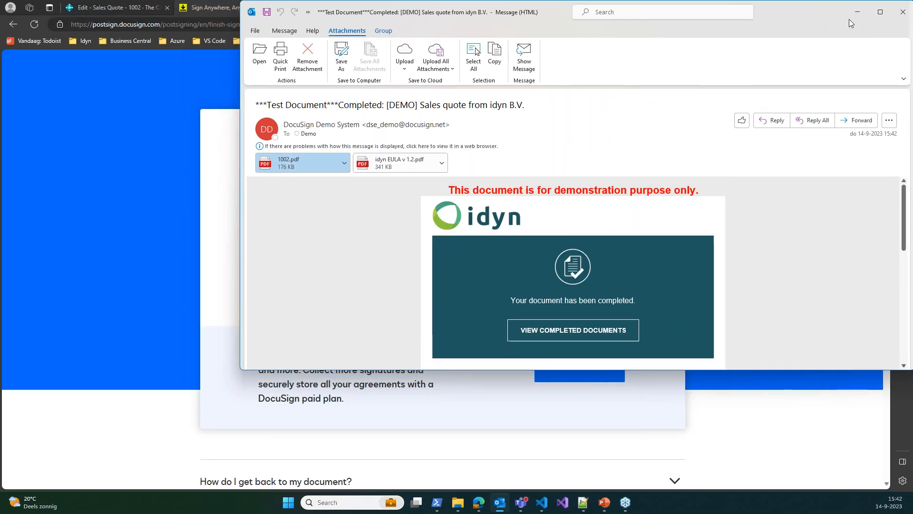
pyautogui.click(903, 11)
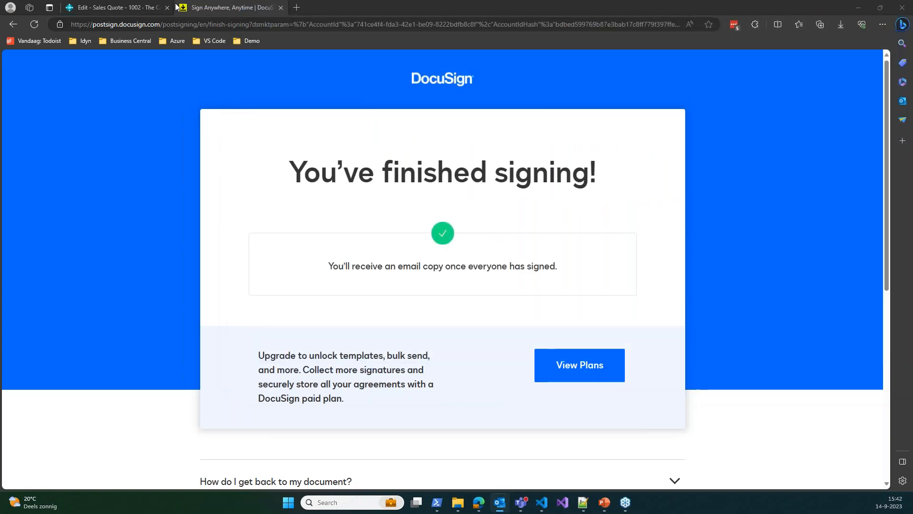
pyautogui.click(141, 7)
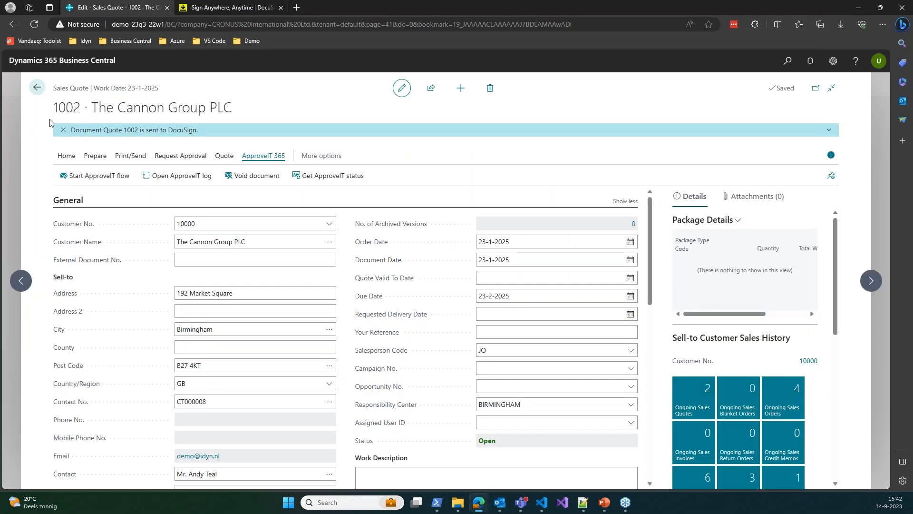
# Dismiss the notice and run Get ApproveIT status to pull quote 1002's signed DocuSign document
pyautogui.click(63, 129)
pyautogui.rightClick(219, 379)
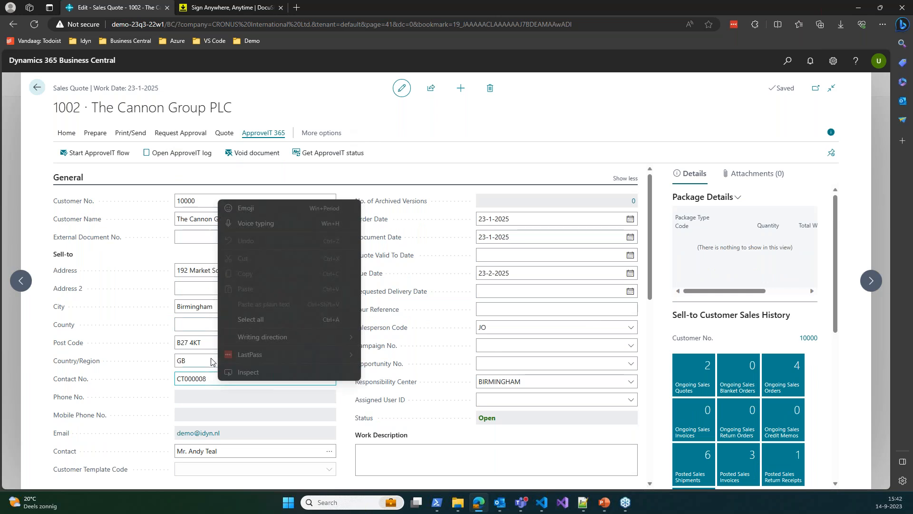
pyautogui.click(42, 311)
pyautogui.scroll(-15, 280, 253)
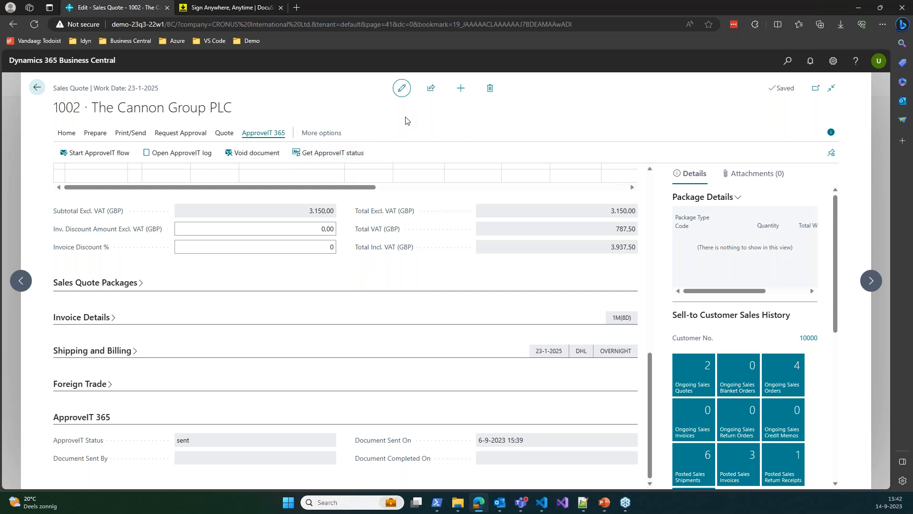
pyautogui.click(330, 157)
pyautogui.scroll(4, 281, 396)
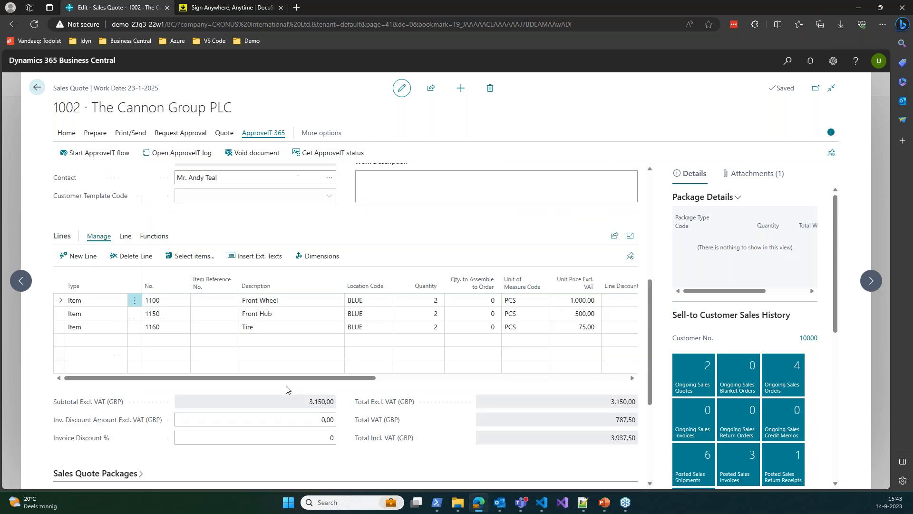
pyautogui.scroll(3, 343, 235)
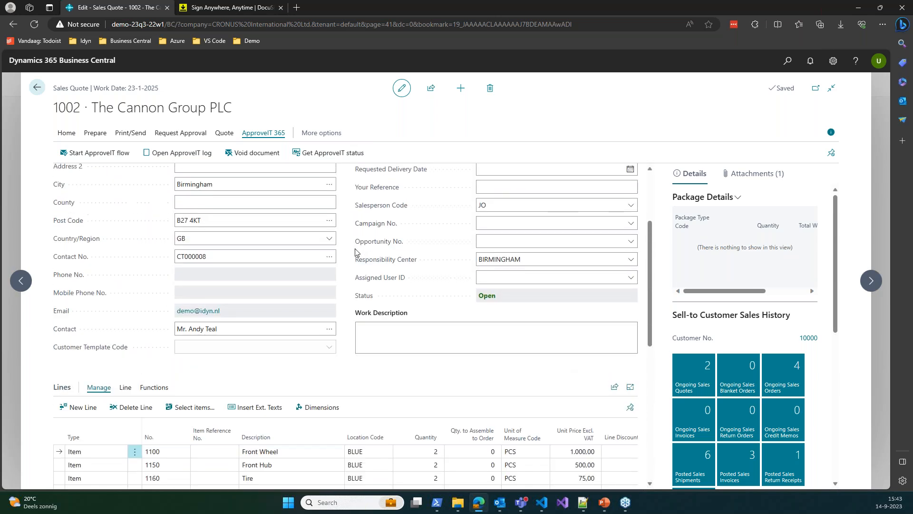
pyautogui.scroll(-3, 347, 252)
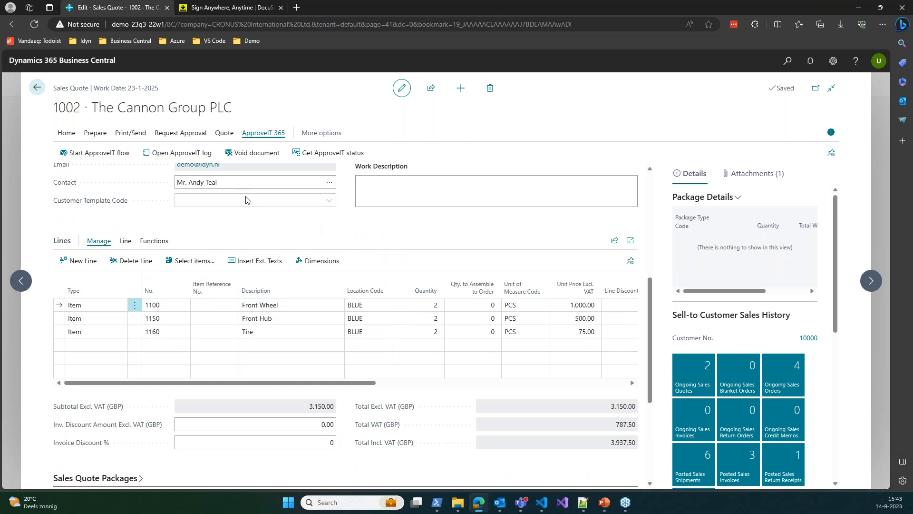
pyautogui.scroll(5, 359, 238)
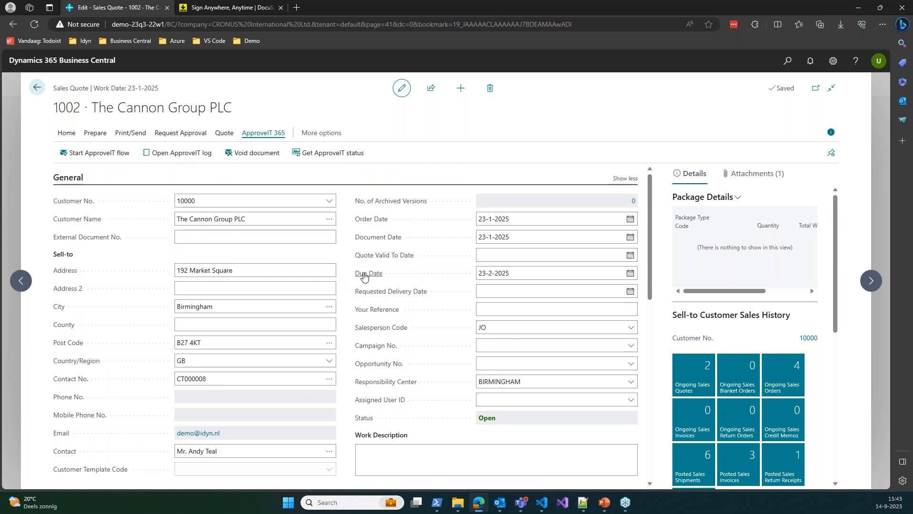
# Search 'ap' to open ApproveIT 365 Setup and review its sales, purchase and service flow sections
pyautogui.moveTo(361, 278)
pyautogui.click(787, 60)
pyautogui.write('app setu')
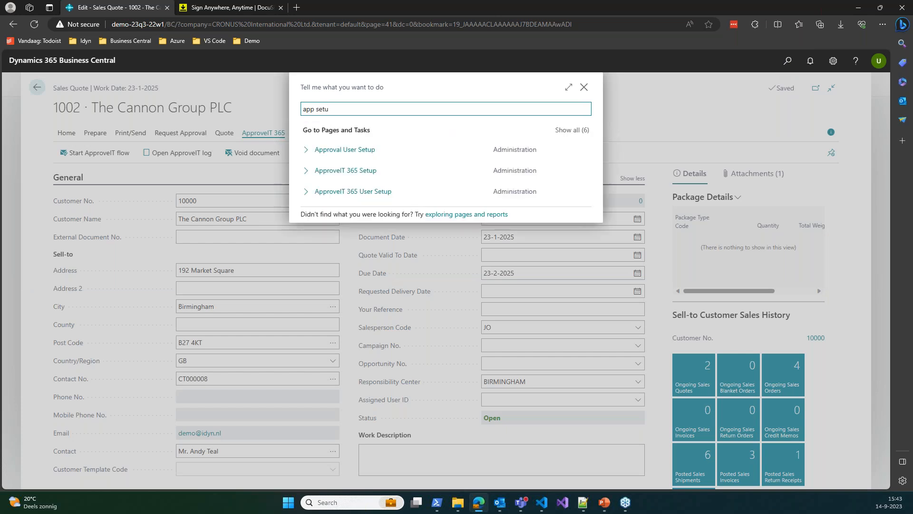
pyautogui.click(351, 171)
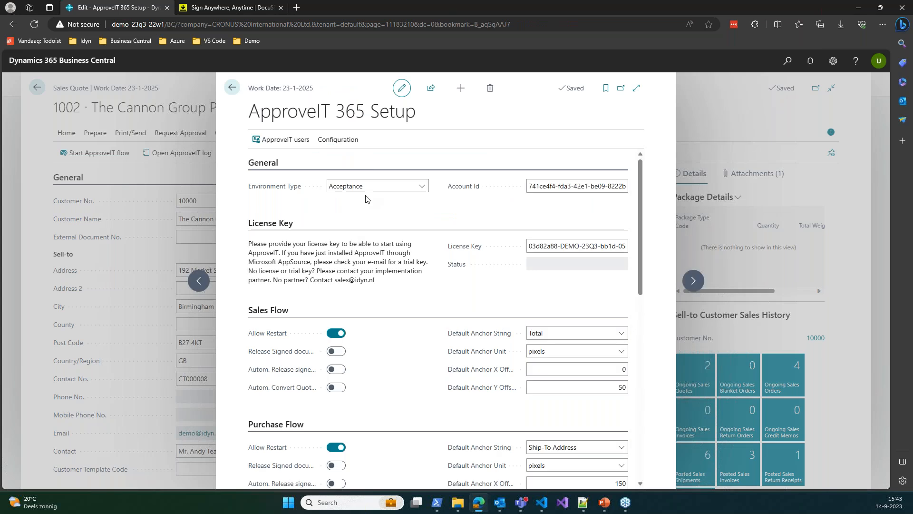
pyautogui.scroll(-1, 404, 219)
pyautogui.scroll(1, 419, 218)
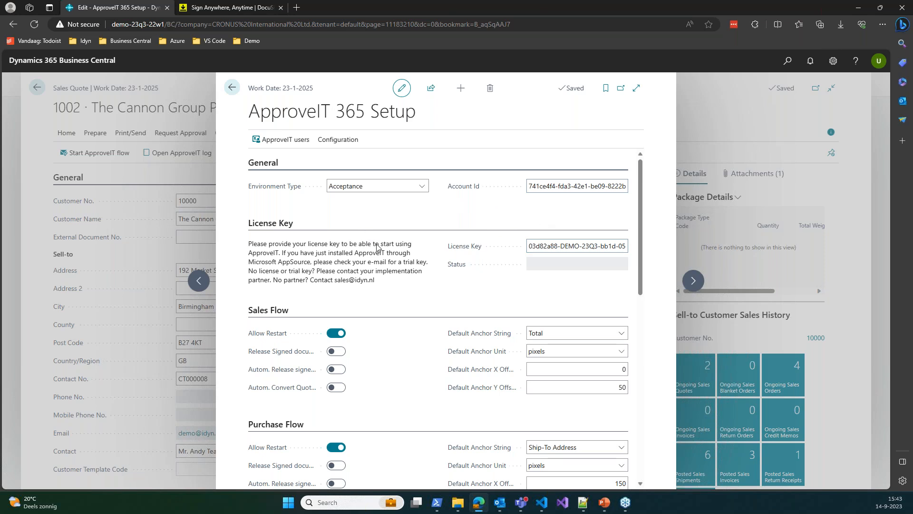
pyautogui.scroll(-1, 352, 217)
pyautogui.scroll(-3, 353, 217)
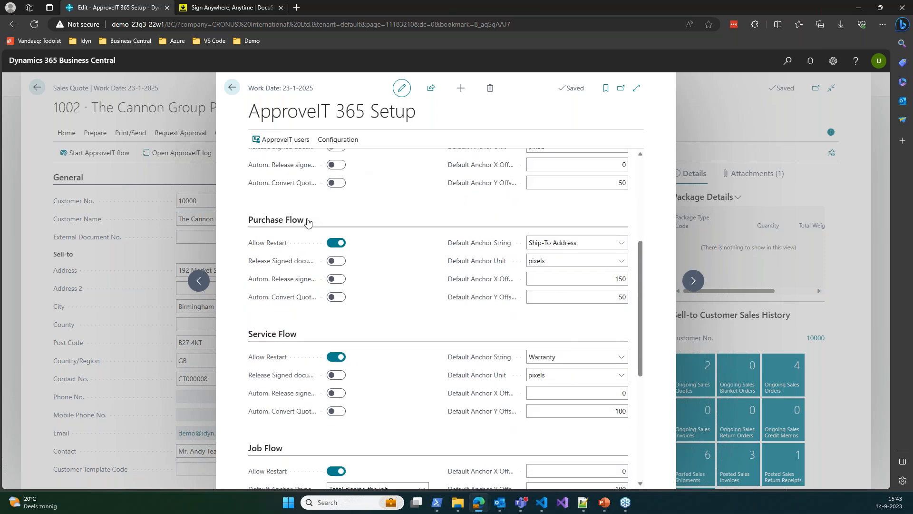
pyautogui.scroll(-2, 354, 209)
pyautogui.scroll(5, 353, 210)
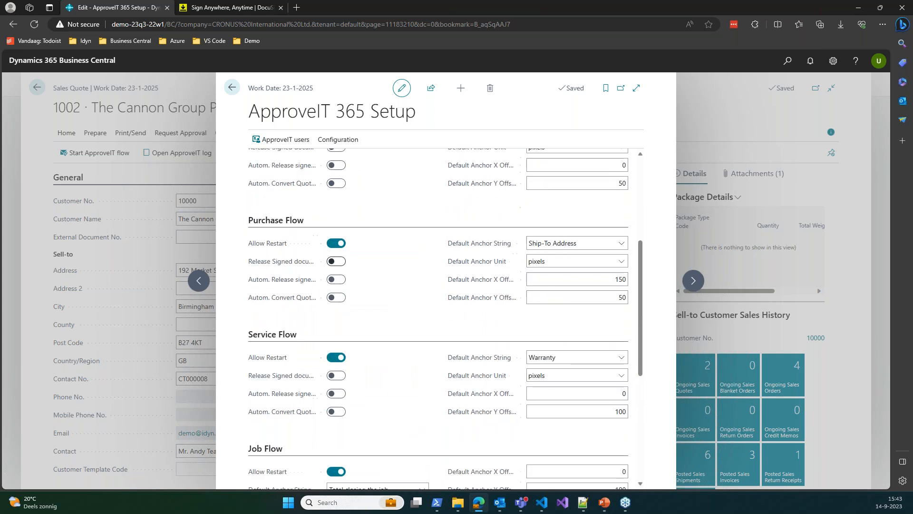
pyautogui.scroll(1, 400, 233)
pyautogui.scroll(-1, 399, 234)
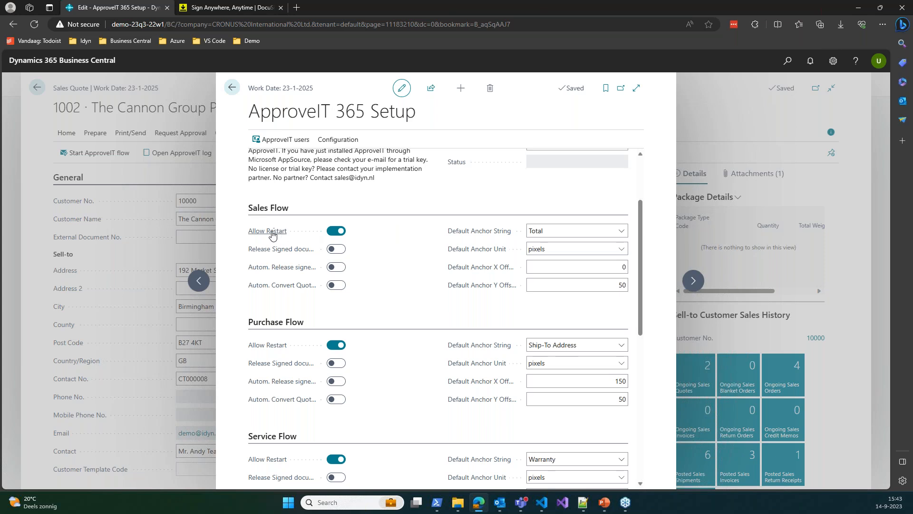
pyautogui.moveTo(272, 234)
pyautogui.click(551, 230)
pyautogui.click(552, 230)
pyautogui.moveTo(530, 228); pyautogui.dragTo(555, 230)
pyautogui.click(555, 232)
pyautogui.hotkey('alt', 'Tab')
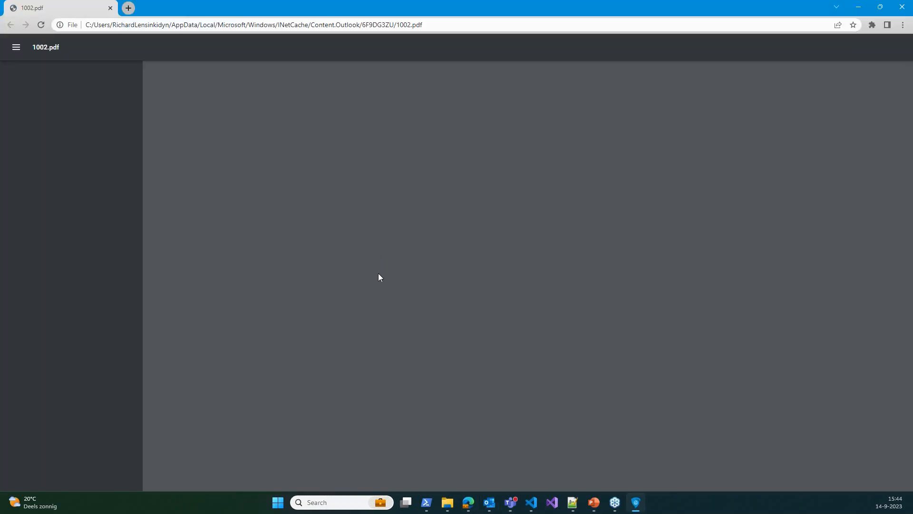
pyautogui.scroll(-2, 546, 332)
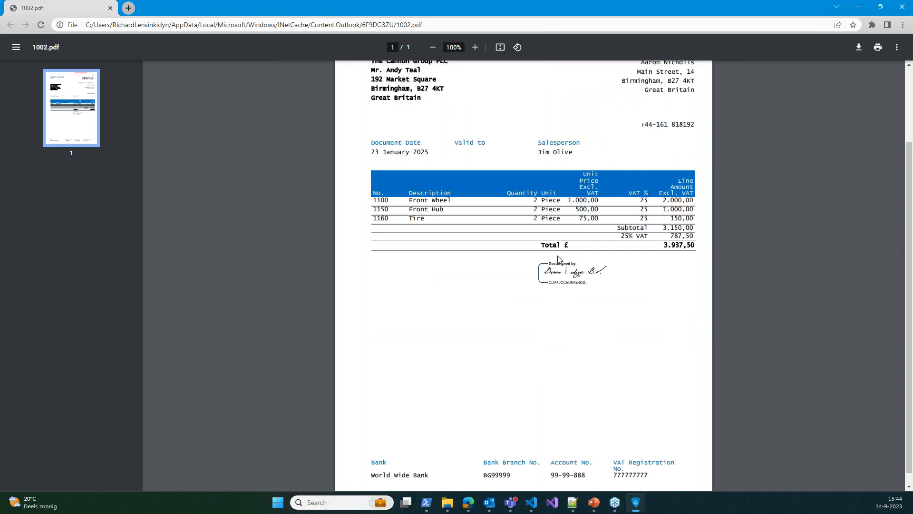
pyautogui.moveTo(543, 246); pyautogui.dragTo(561, 247)
pyautogui.click(858, 7)
# Review the Sales Flow anchor Total and Y offset 50, then open the DocuSign Tab Sets list
pyautogui.click(581, 285)
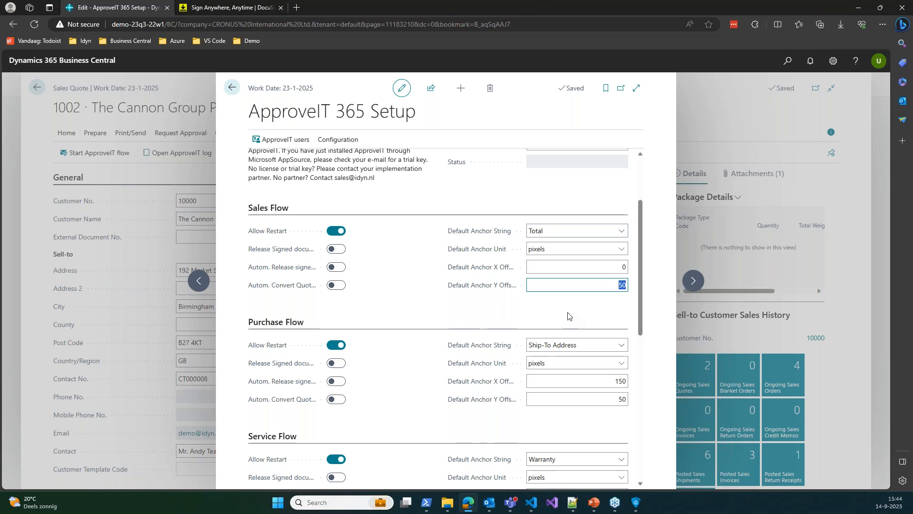
pyautogui.click(561, 236)
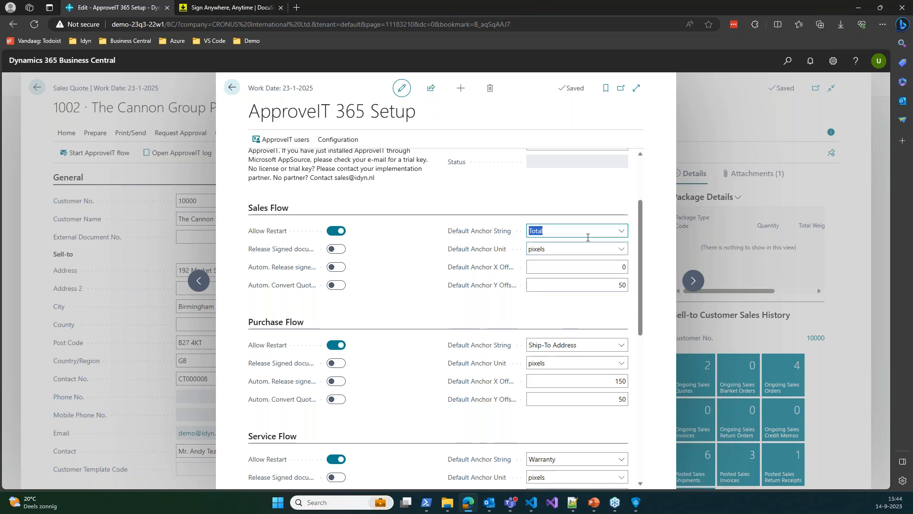
pyautogui.click(580, 311)
pyautogui.scroll(1, 576, 345)
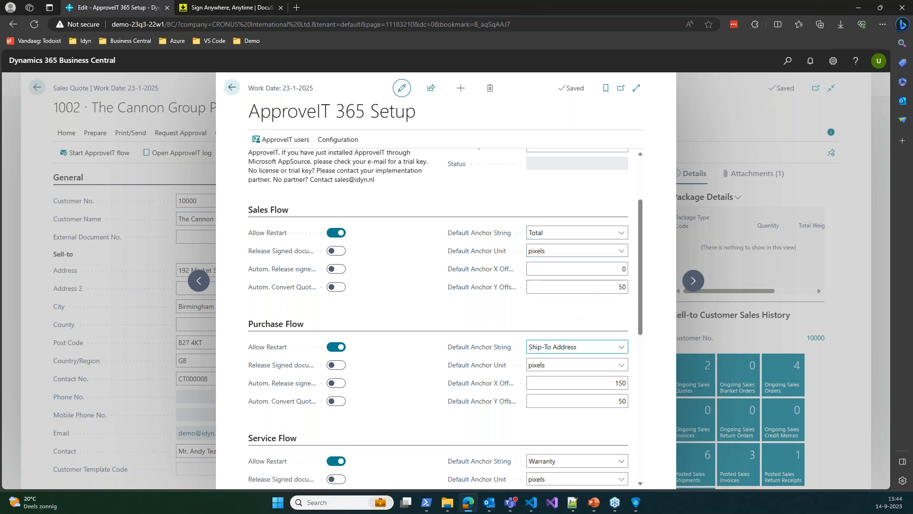
pyautogui.scroll(2, 476, 371)
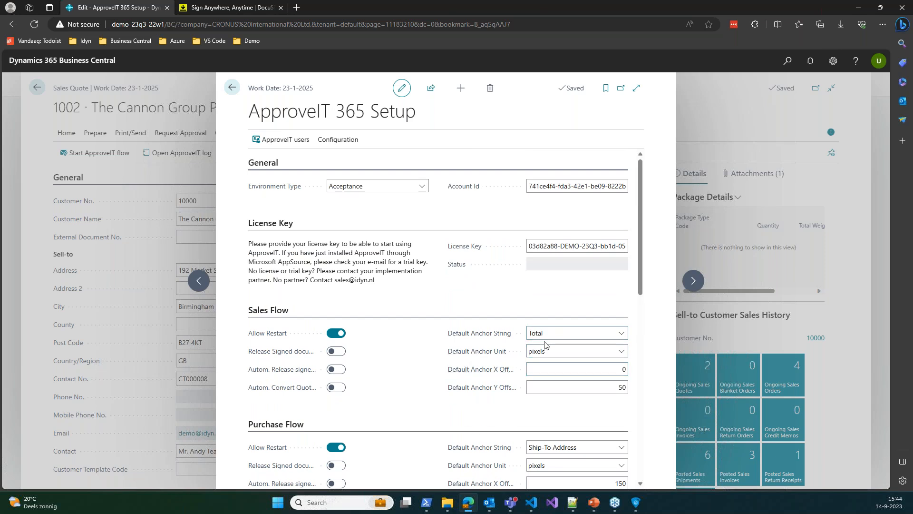
pyautogui.click(341, 142)
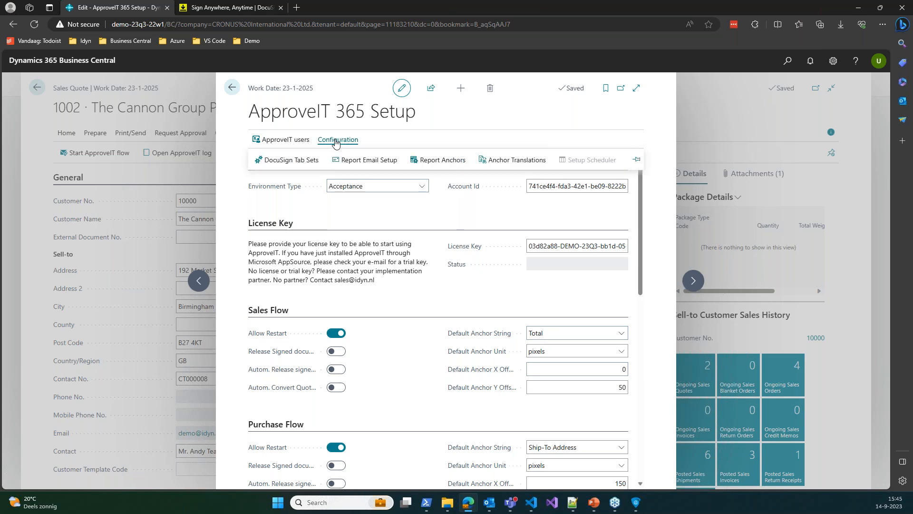
pyautogui.click(290, 160)
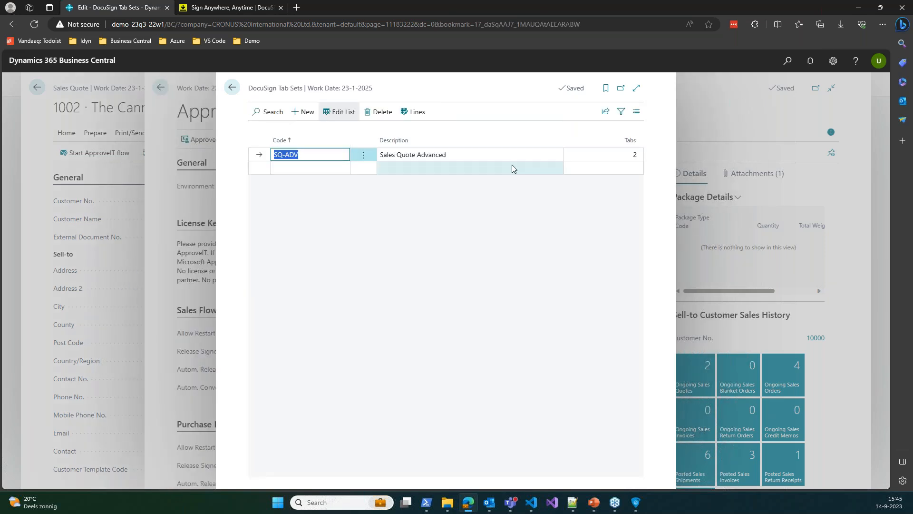
# Open the SQ-ADV tab set lines and change the full name row's Y position to 80
pyautogui.click(490, 155)
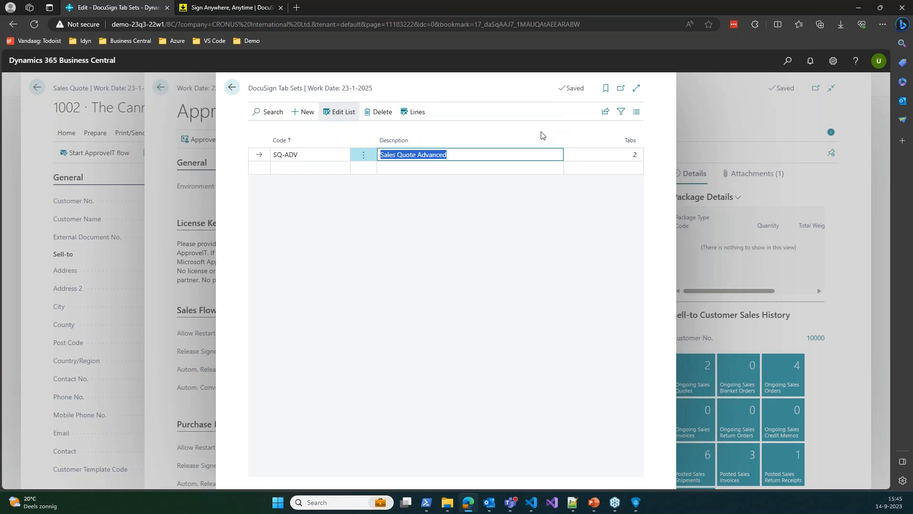
pyautogui.click(416, 112)
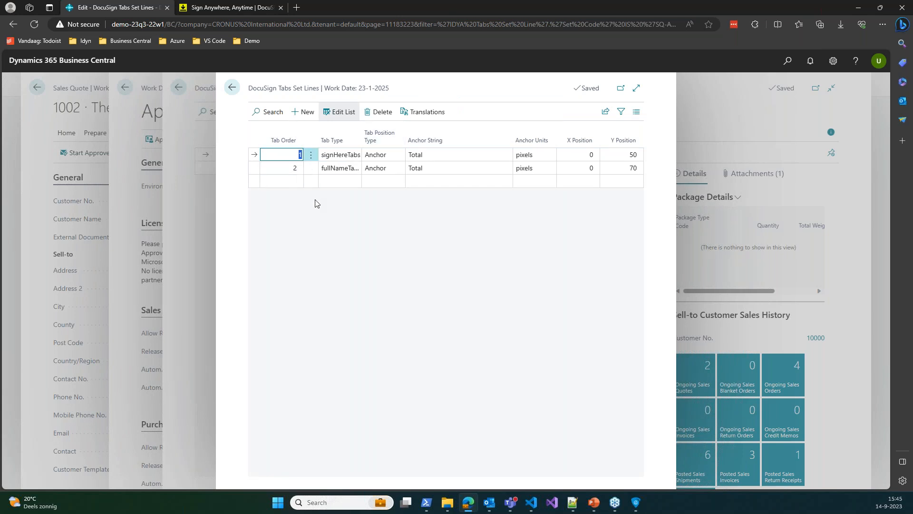
pyautogui.click(335, 158)
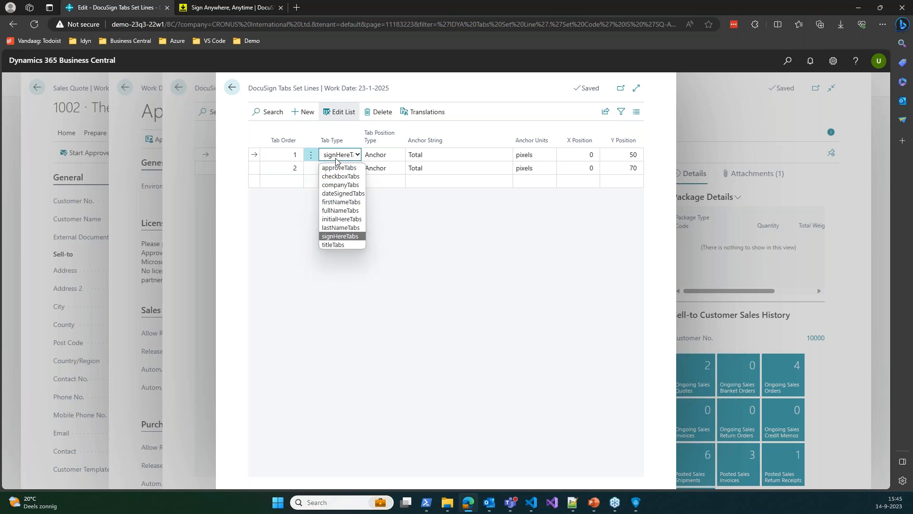
pyautogui.click(336, 158)
pyautogui.click(415, 152)
pyautogui.click(635, 154)
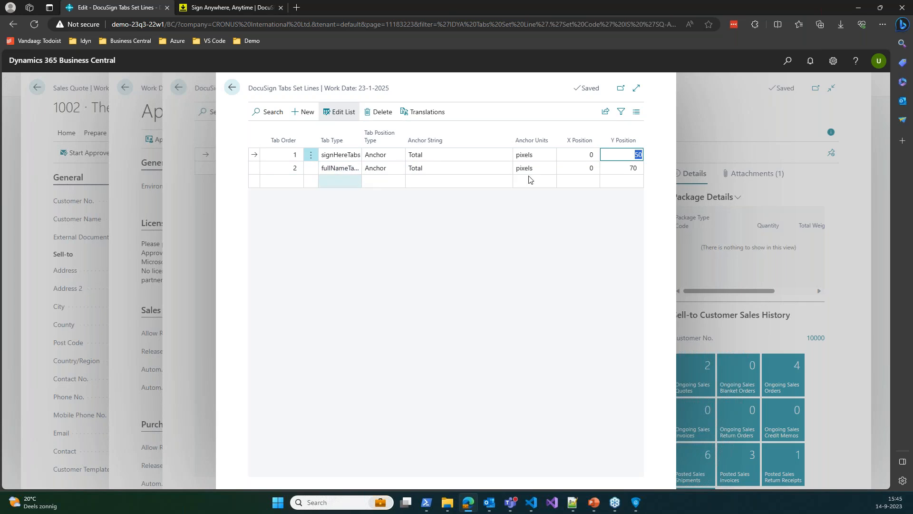
pyautogui.click(618, 169)
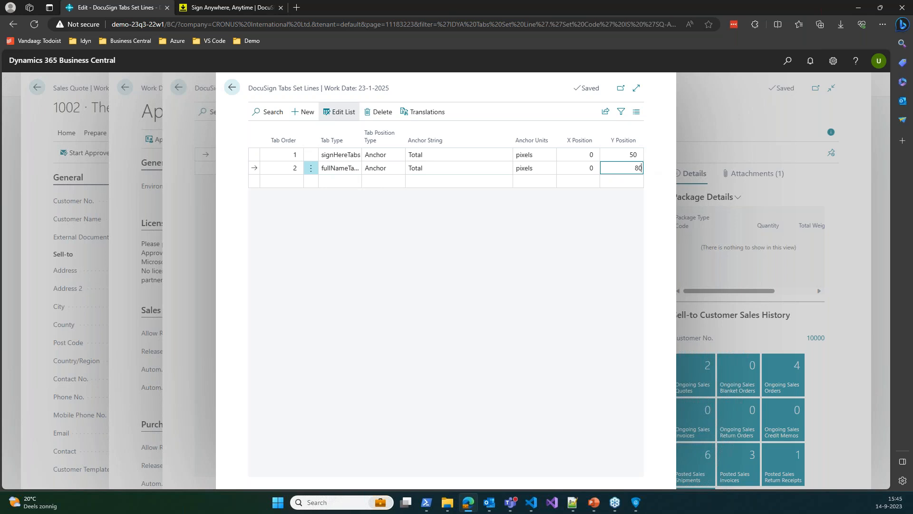
pyautogui.write('80')
pyautogui.press('Return')
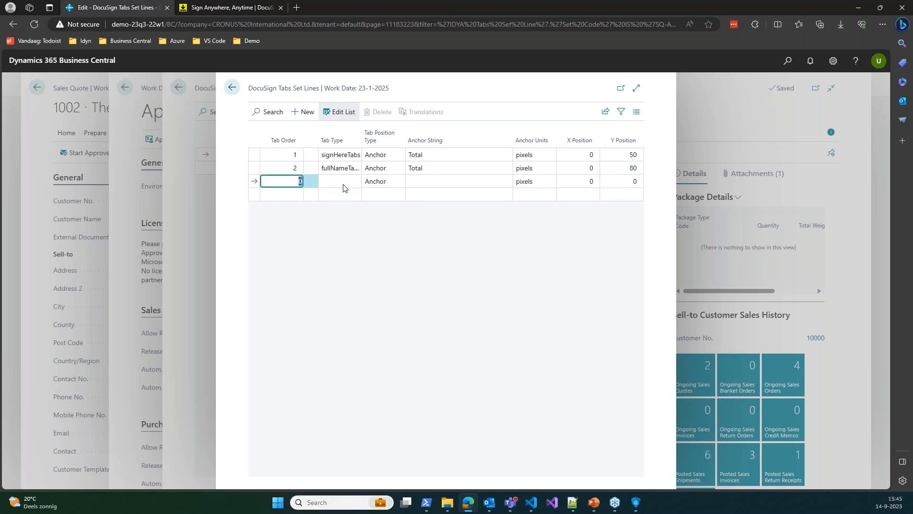
# Add a titleTabs line anchored to Total in pixels with Y position 100
pyautogui.click(332, 185)
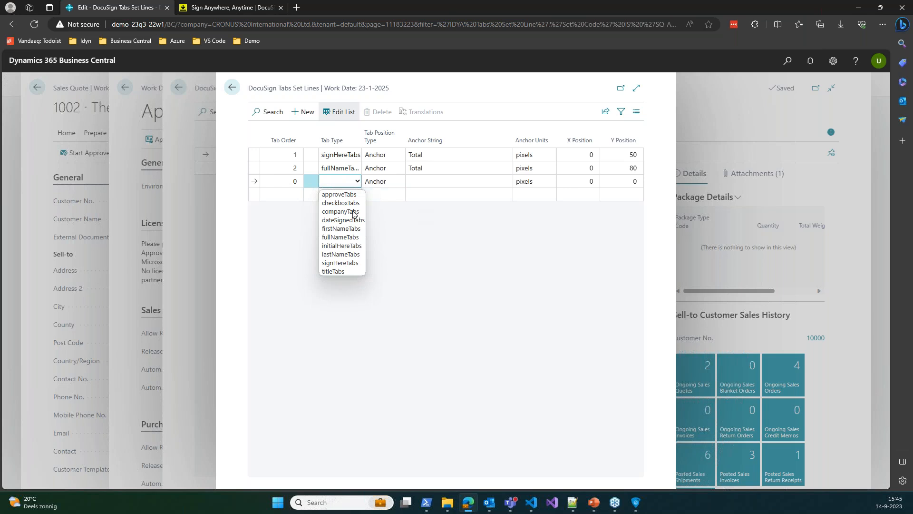
pyautogui.click(339, 270)
pyautogui.click(431, 182)
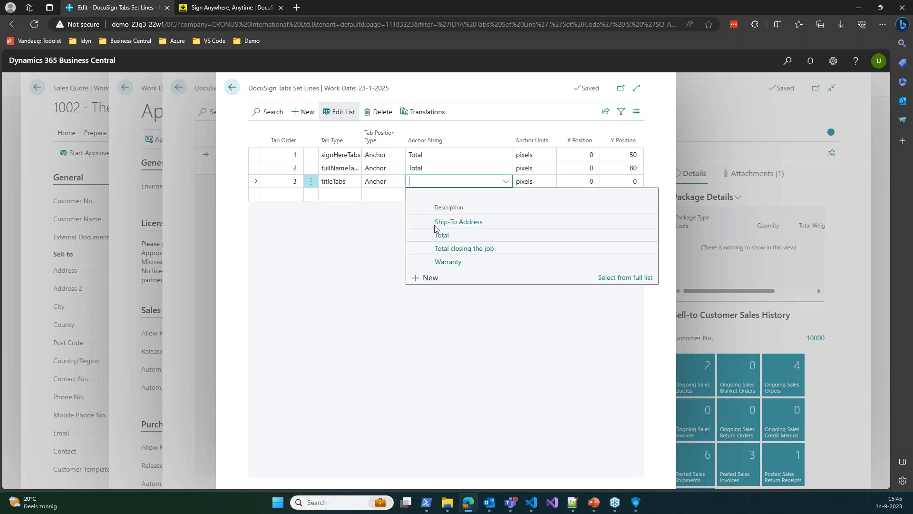
pyautogui.click(449, 236)
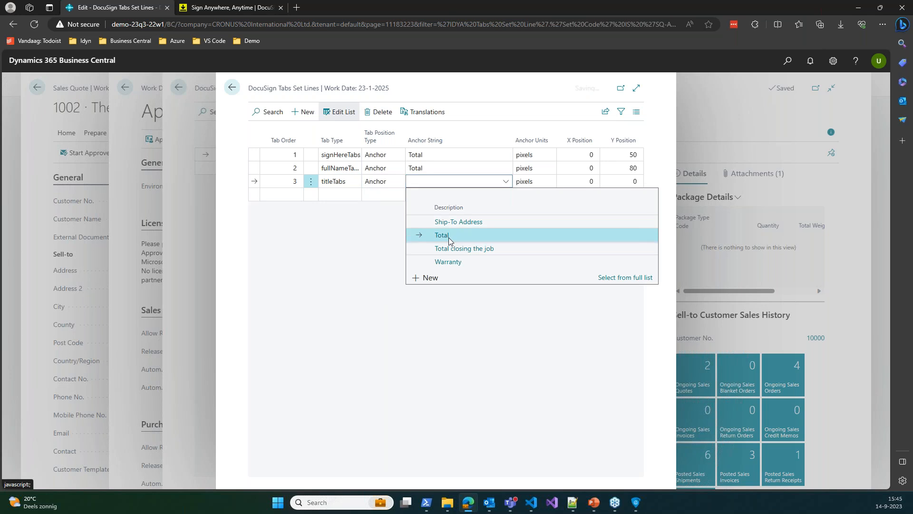
pyautogui.click(549, 181)
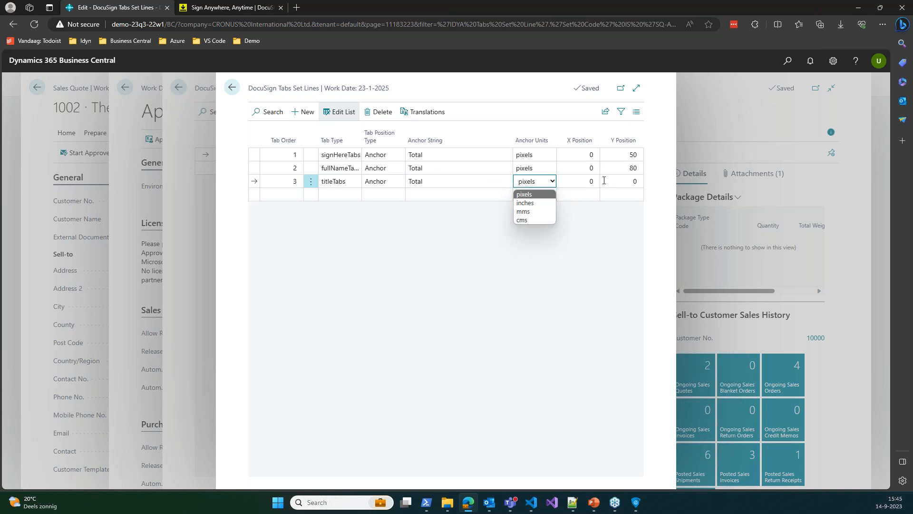
pyautogui.click(552, 183)
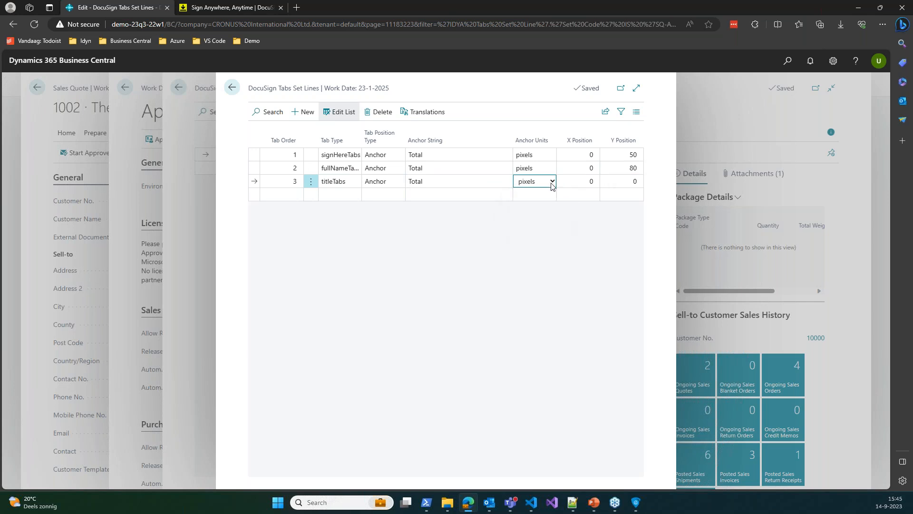
pyautogui.click(628, 182)
pyautogui.write('100')
pyautogui.press('Up')
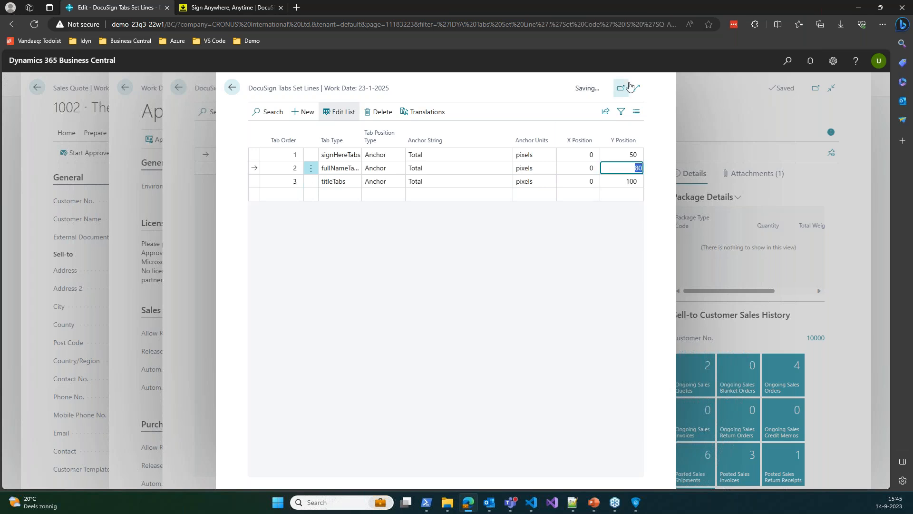
pyautogui.click(234, 96)
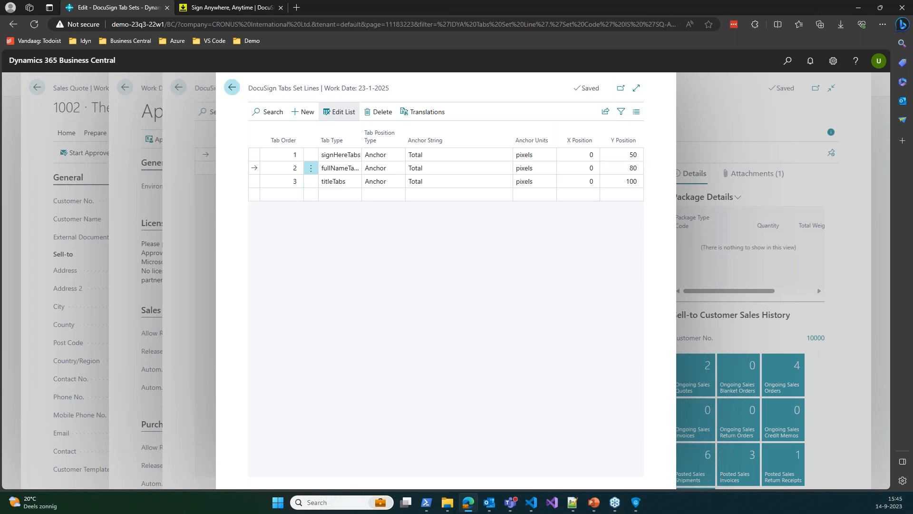
# Go back to ApproveIT 365 Setup and read the flow settings and toggle help, through Service Flow
pyautogui.click(232, 88)
pyautogui.scroll(-5, 365, 220)
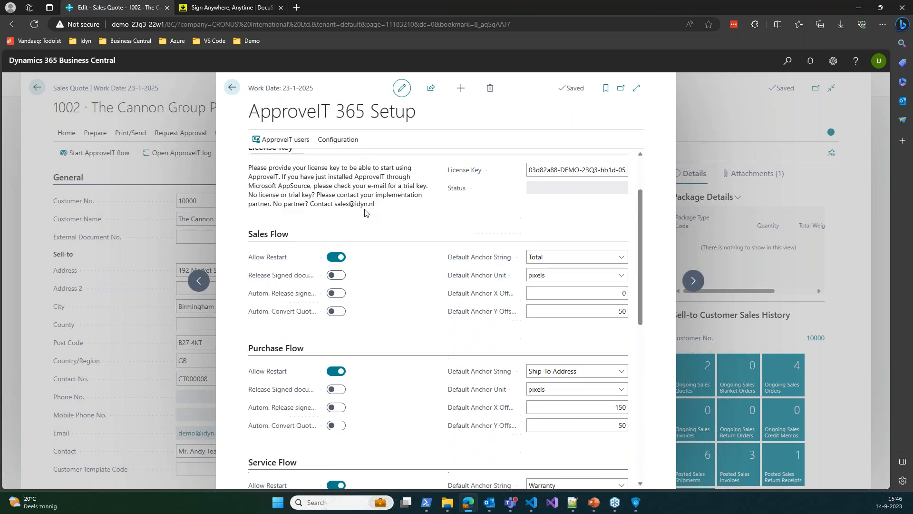
pyautogui.scroll(4, 421, 218)
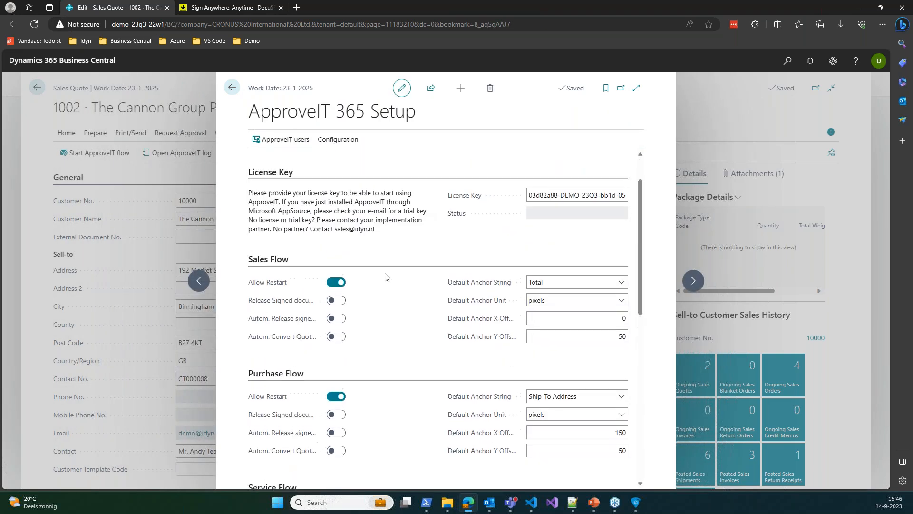
pyautogui.scroll(3, 367, 218)
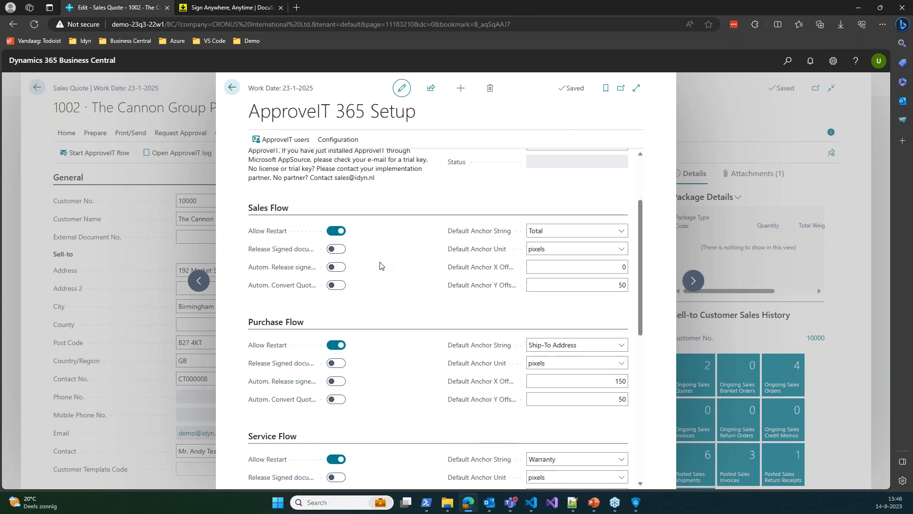
pyautogui.moveTo(292, 253)
pyautogui.moveTo(287, 270)
pyautogui.scroll(-1, 299, 279)
pyautogui.scroll(1, 297, 260)
pyautogui.scroll(-1, 281, 257)
pyautogui.scroll(-1, 303, 246)
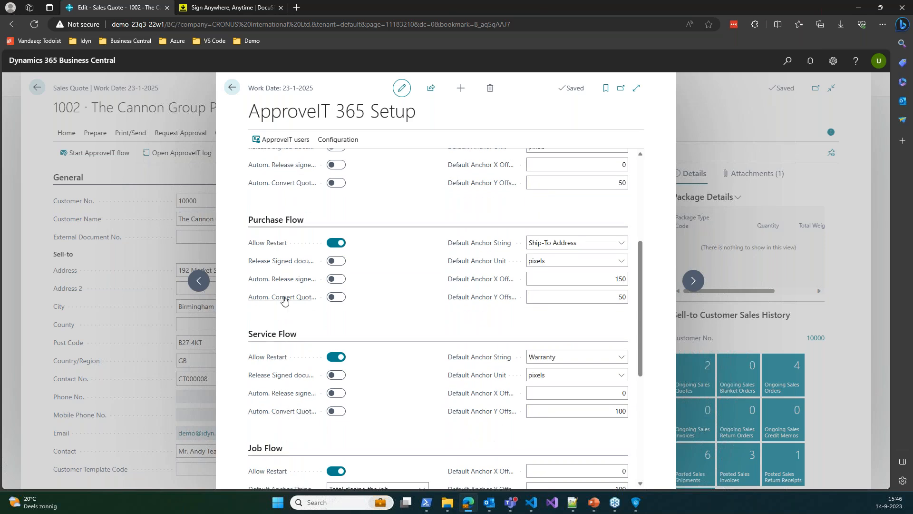
pyautogui.moveTo(285, 300)
pyautogui.scroll(2, 379, 301)
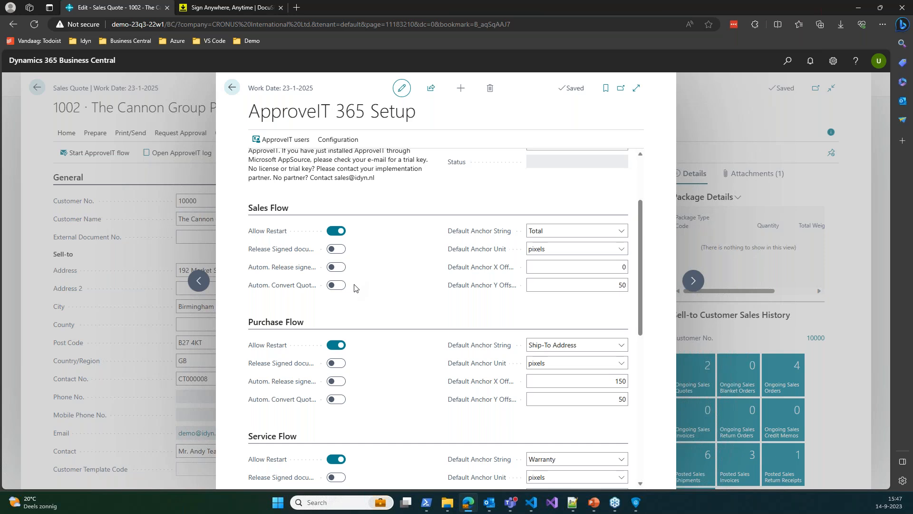
pyautogui.scroll(-6, 400, 285)
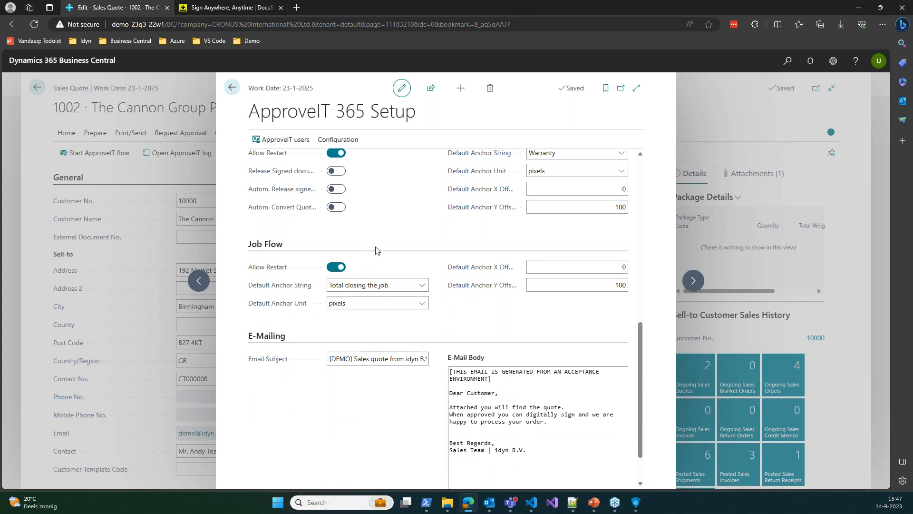
pyautogui.scroll(1, 376, 252)
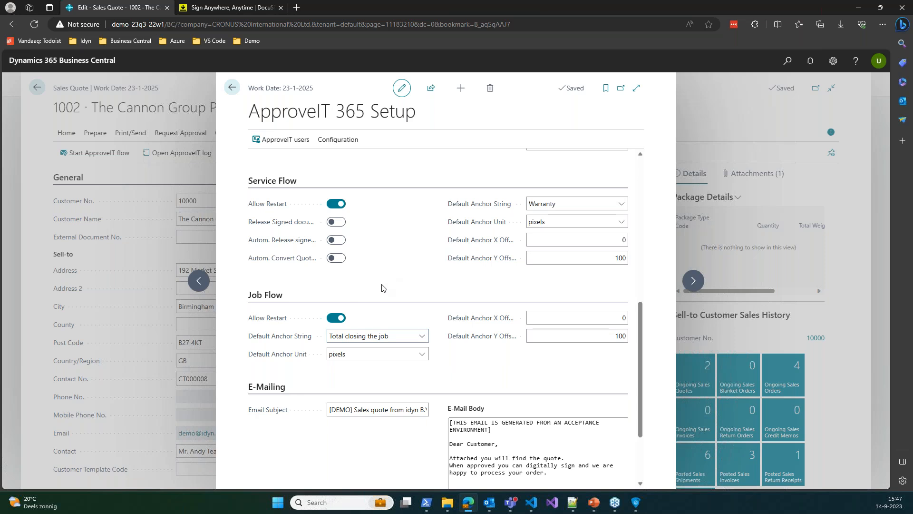
pyautogui.scroll(-2, 423, 212)
pyautogui.scroll(12, 423, 211)
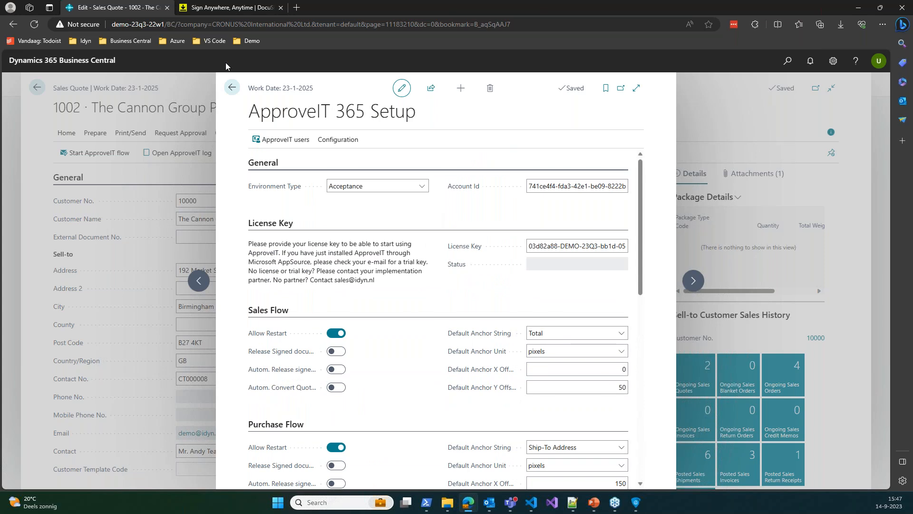
# Open Report Email Setup and inspect the Standard Sales - Quote 1304 e-mail card, language and body
pyautogui.click(343, 139)
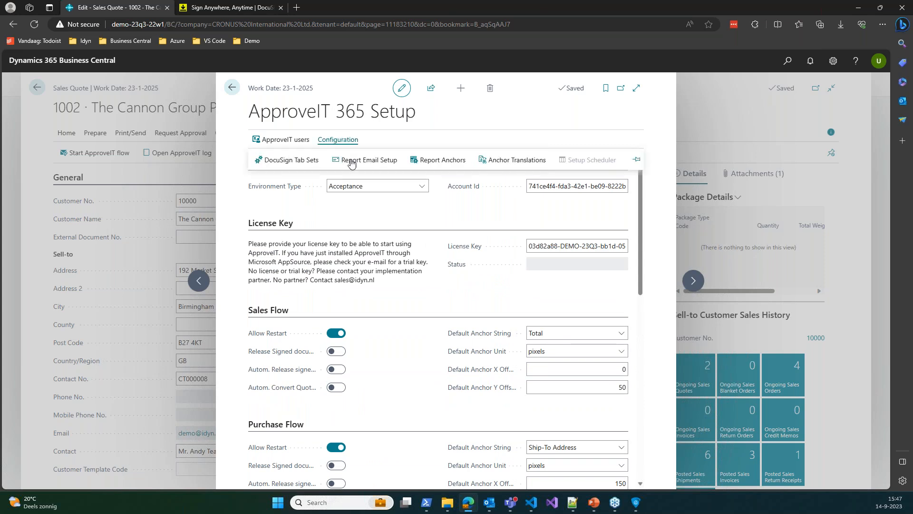
pyautogui.click(352, 161)
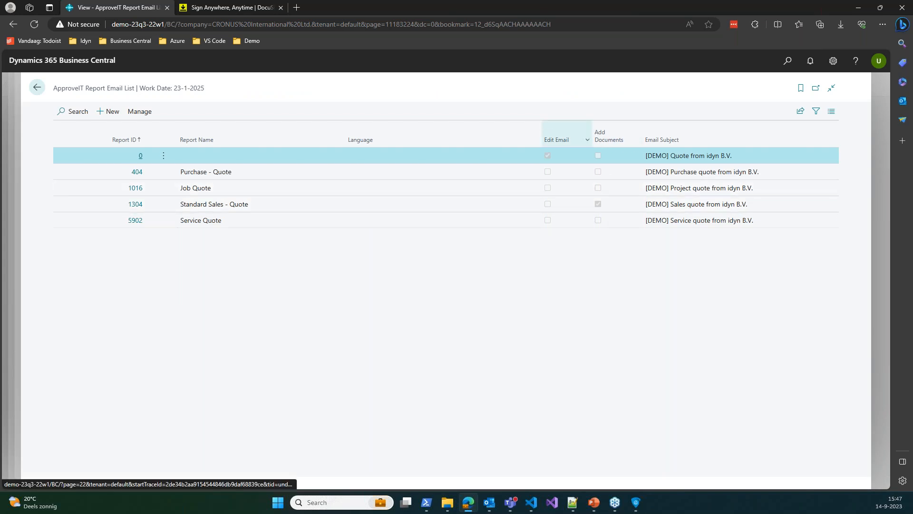
pyautogui.click(605, 206)
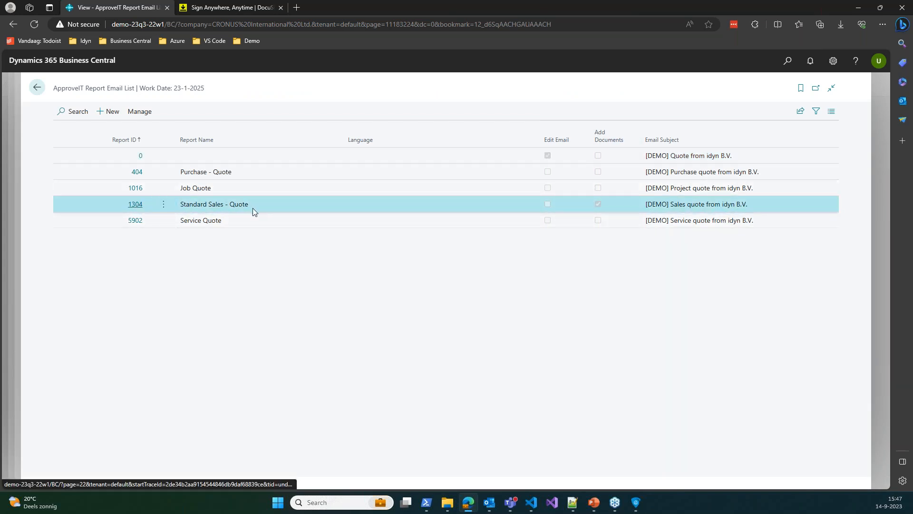
pyautogui.click(136, 204)
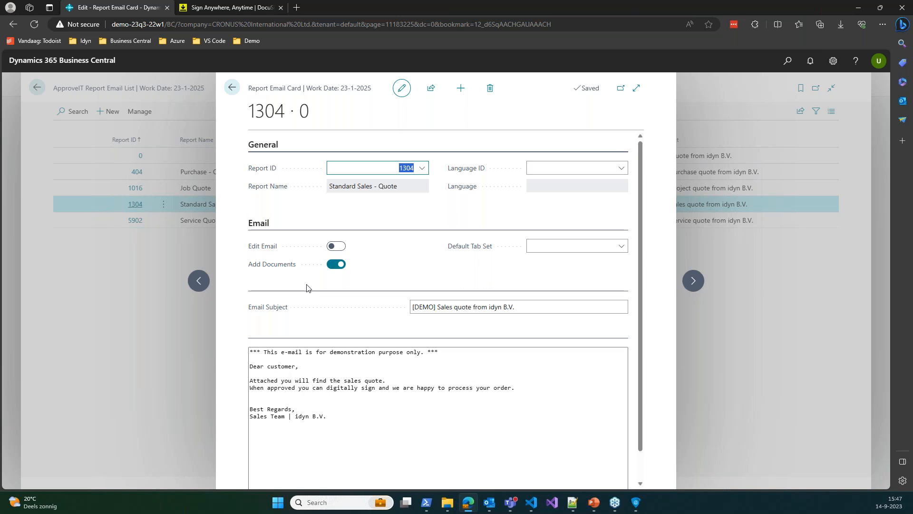
pyautogui.click(563, 170)
pyautogui.click(493, 214)
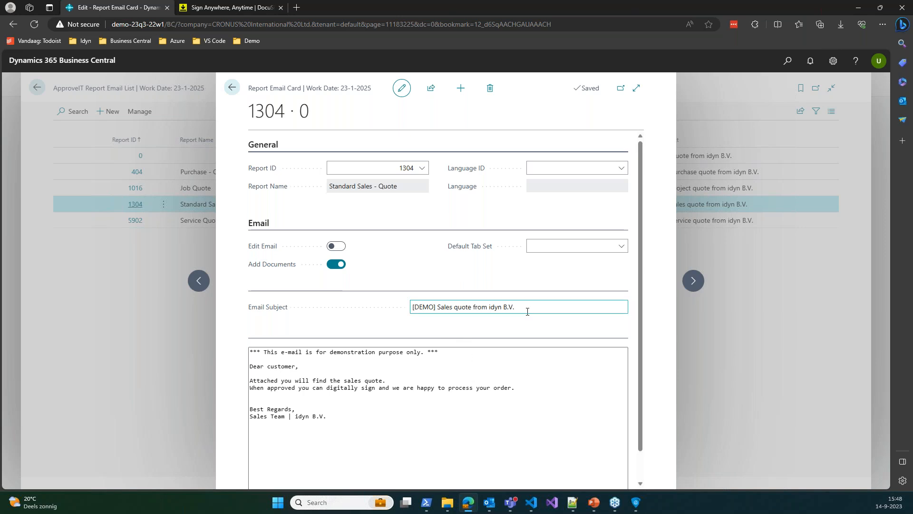
pyautogui.scroll(-1, 404, 352)
pyautogui.click(390, 359)
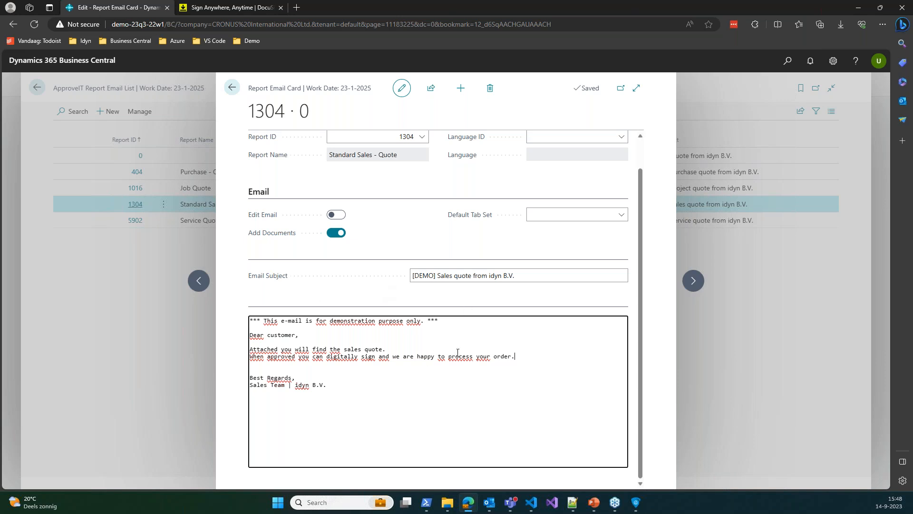
pyautogui.scroll(1, 349, 209)
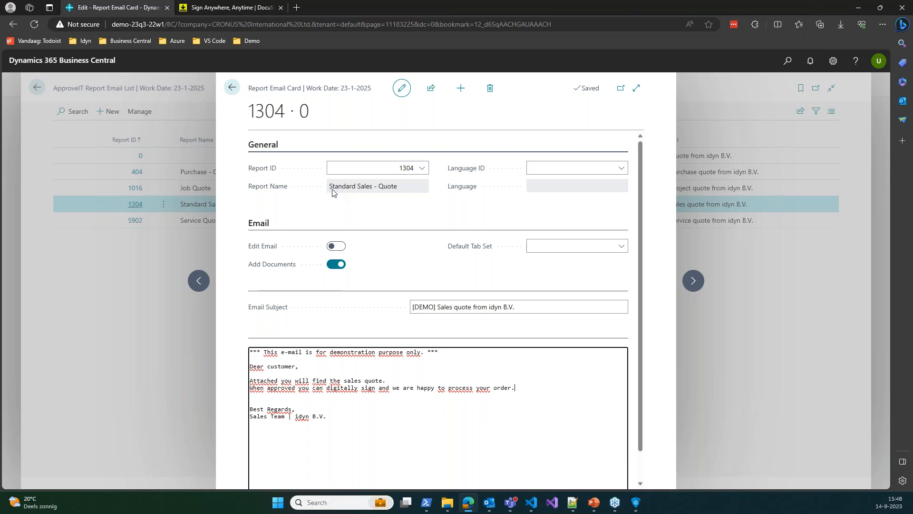
# Leave the e-mail card and setup pages and return to the sales quotes list
pyautogui.click(232, 87)
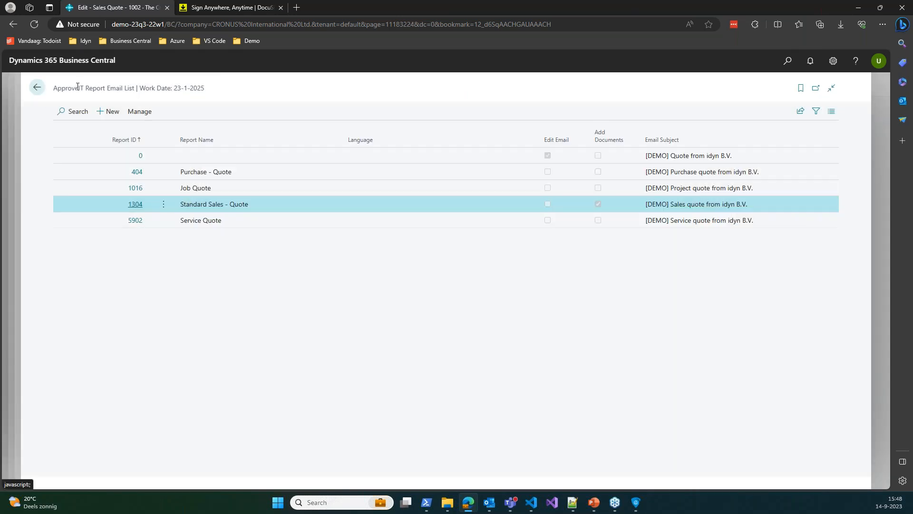
pyautogui.click(37, 88)
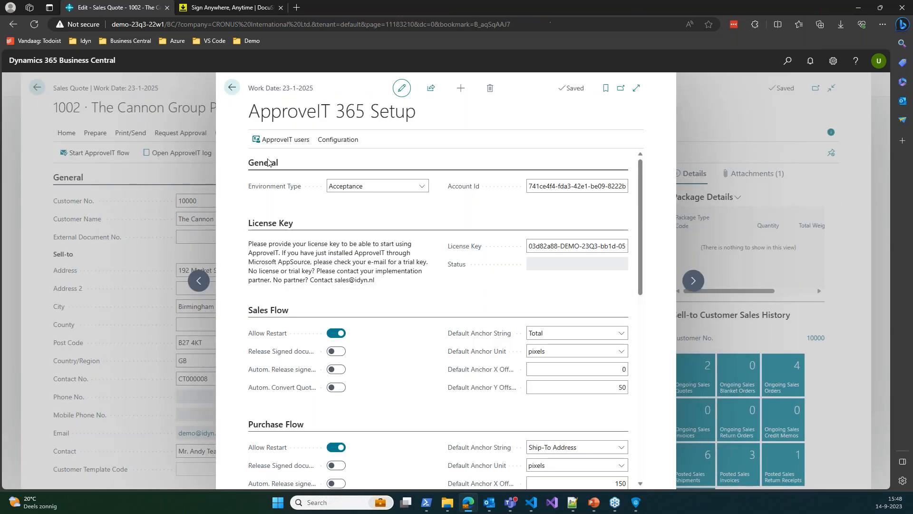
pyautogui.click(346, 142)
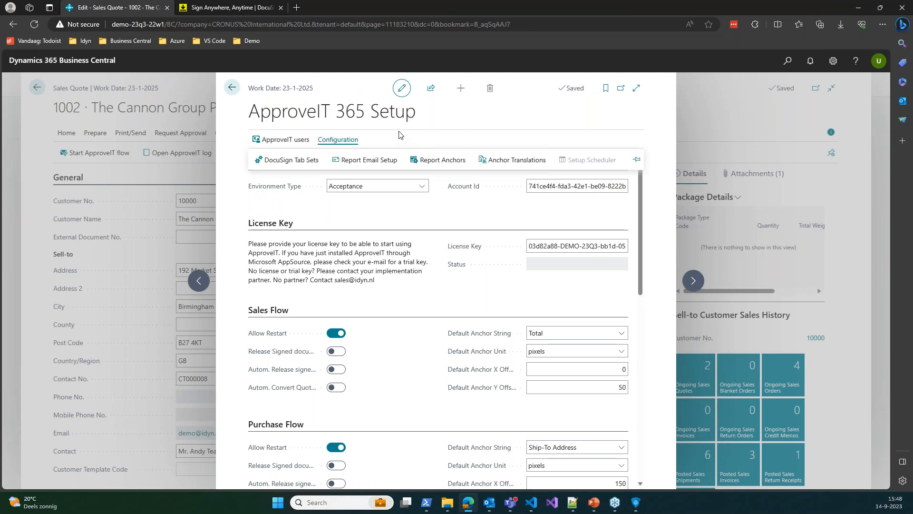
pyautogui.click(233, 89)
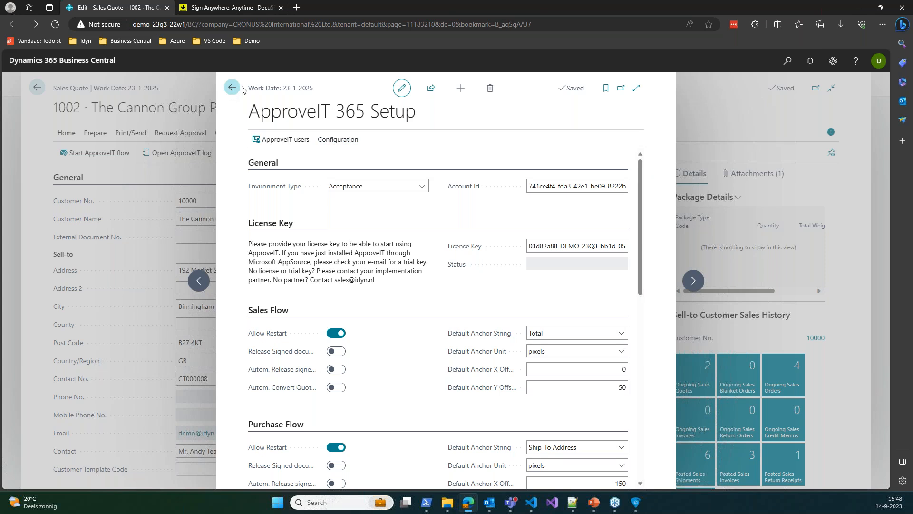
pyautogui.click(36, 87)
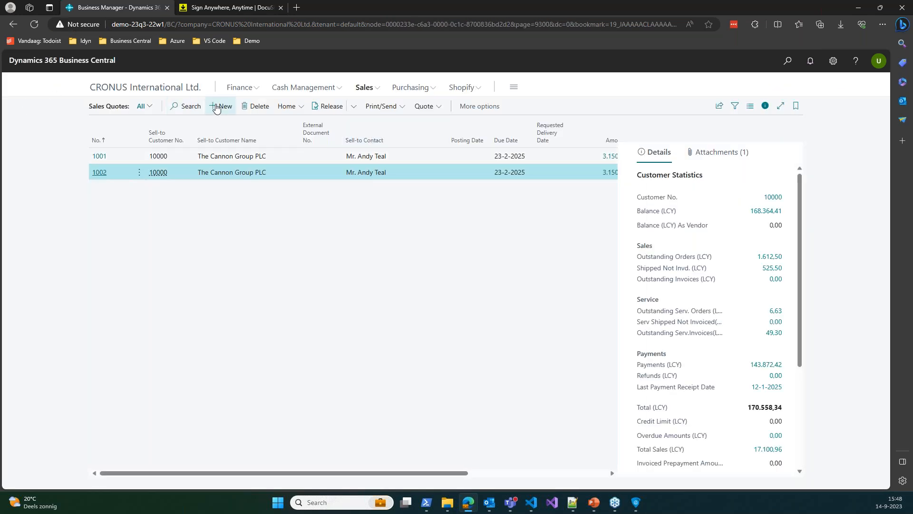
# Create a new sales quote for customer 20000 with a line of 2 Rim at 25.00
pyautogui.click(218, 108)
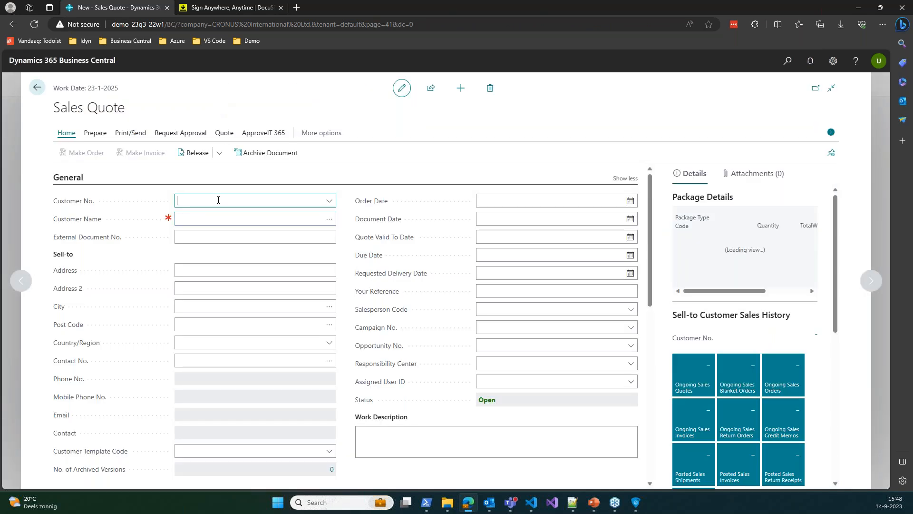
pyautogui.write('20000')
pyautogui.press('Tab')
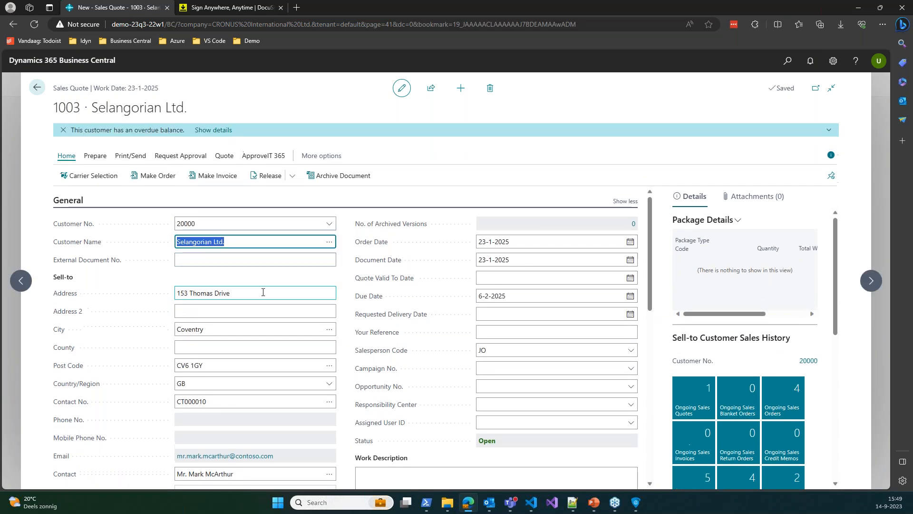
pyautogui.scroll(-4, 257, 280)
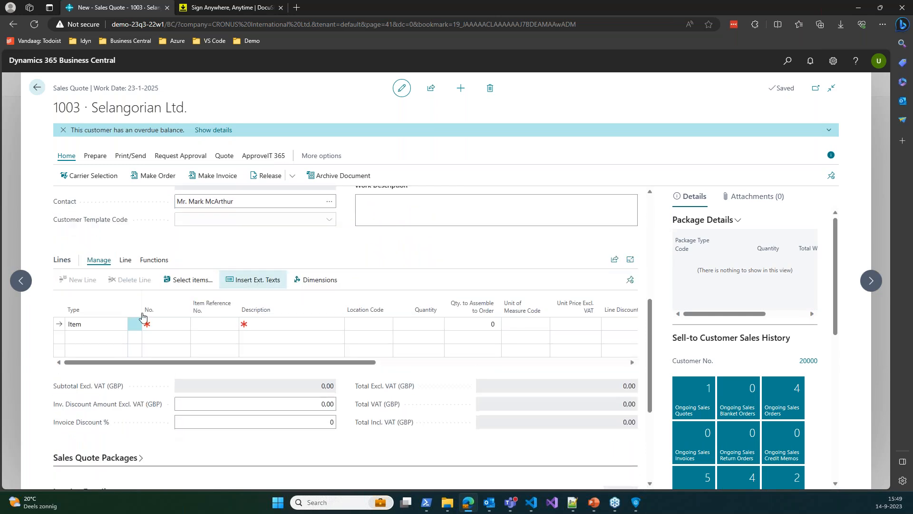
pyautogui.click(162, 326)
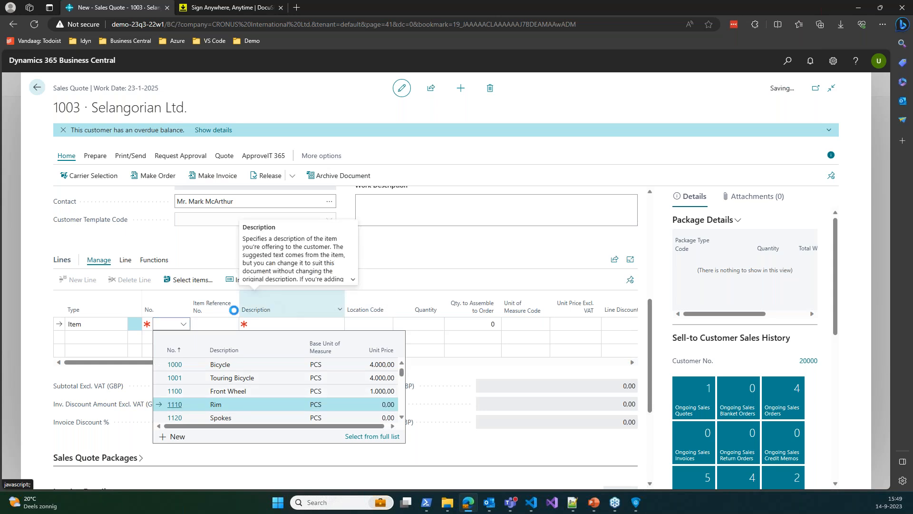
pyautogui.press('Return')
pyautogui.click(423, 325)
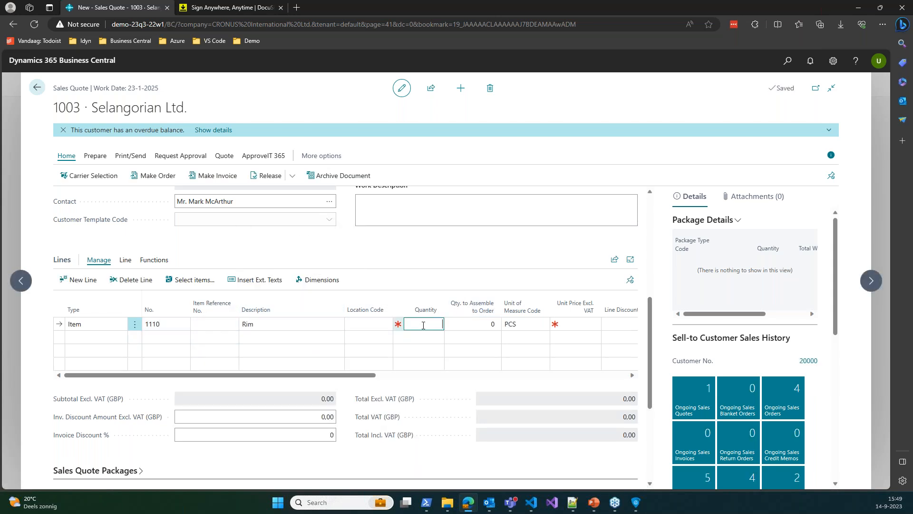
pyautogui.press('Tab')
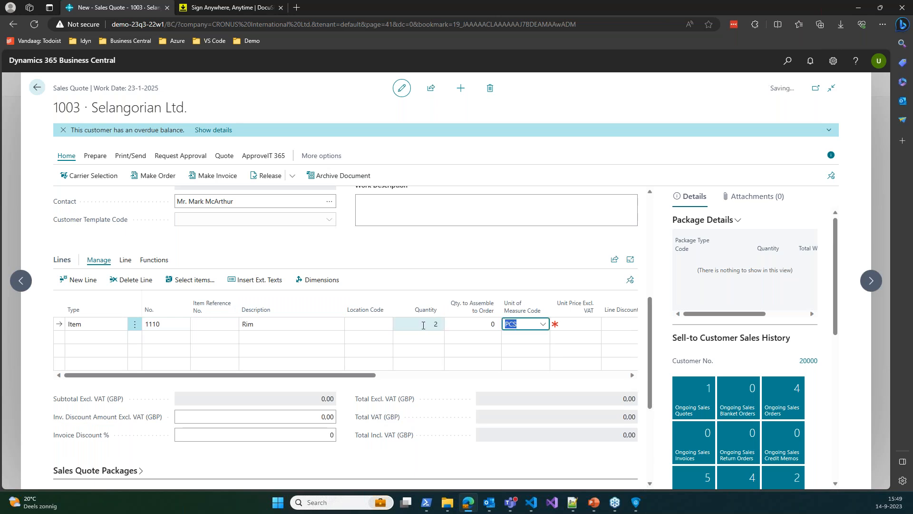
pyautogui.press('Tab')
pyautogui.write('2')
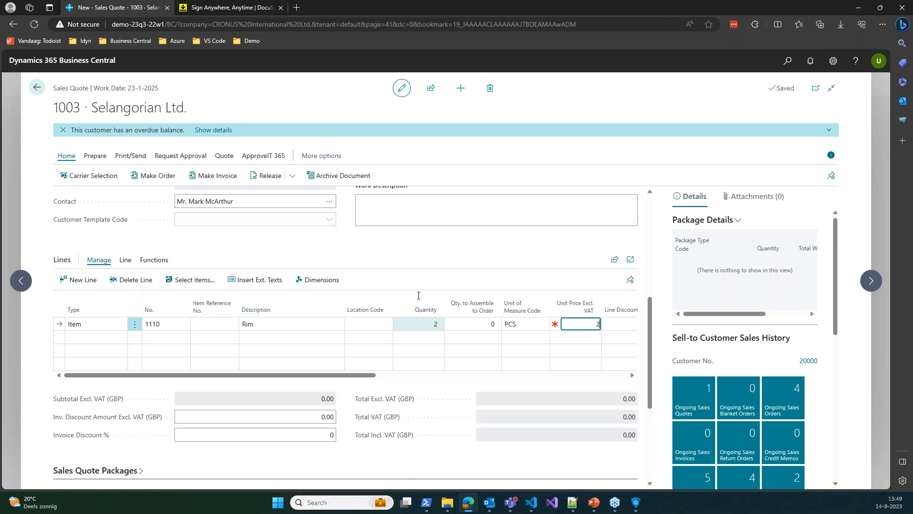
pyautogui.write('5')
pyautogui.press('Tab')
# Add a second line of 5 Spokes at a unit price of 10.00
pyautogui.click(217, 339)
pyautogui.hotkey('shift', 'Tab')
pyautogui.hotkey('shift', 'Tab')
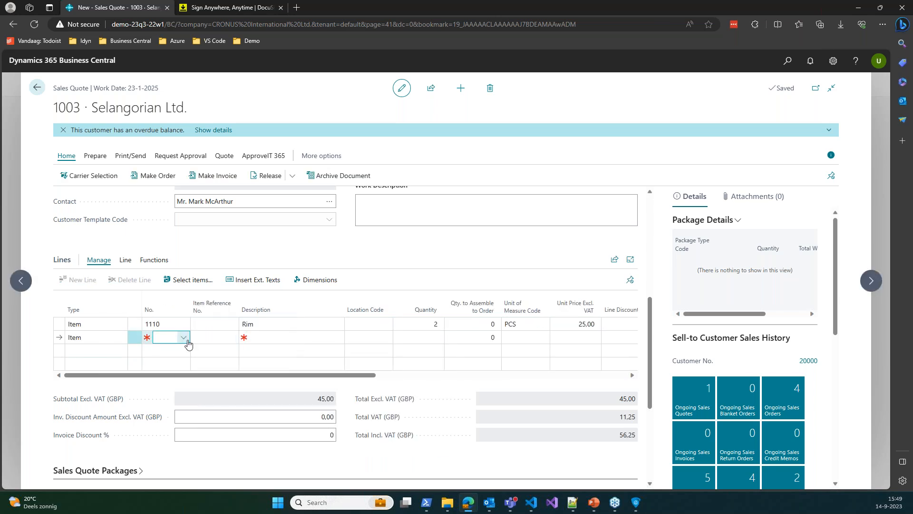
pyautogui.click(185, 339)
pyautogui.click(177, 431)
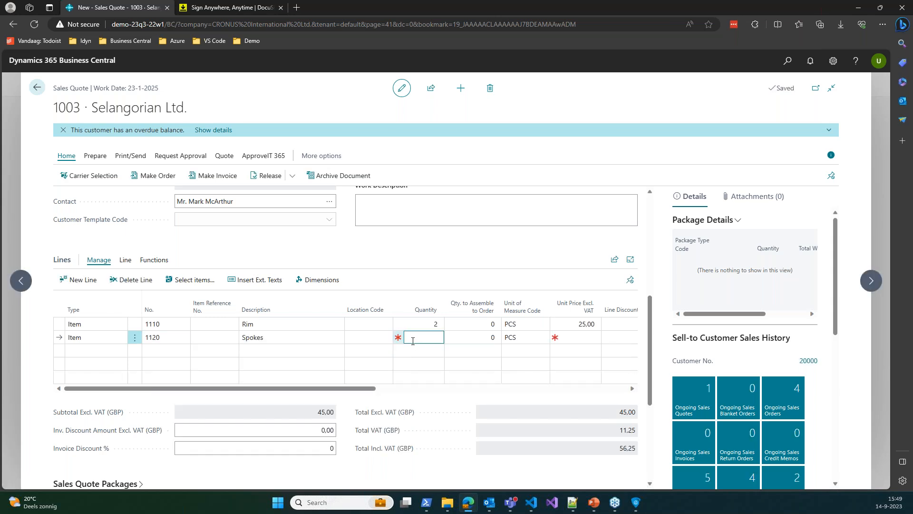
pyautogui.press('Tab')
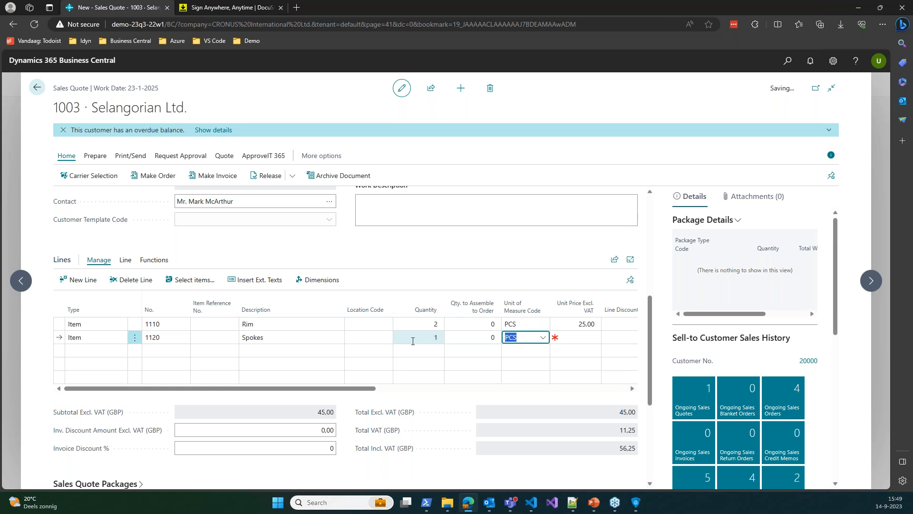
pyautogui.press('Tab')
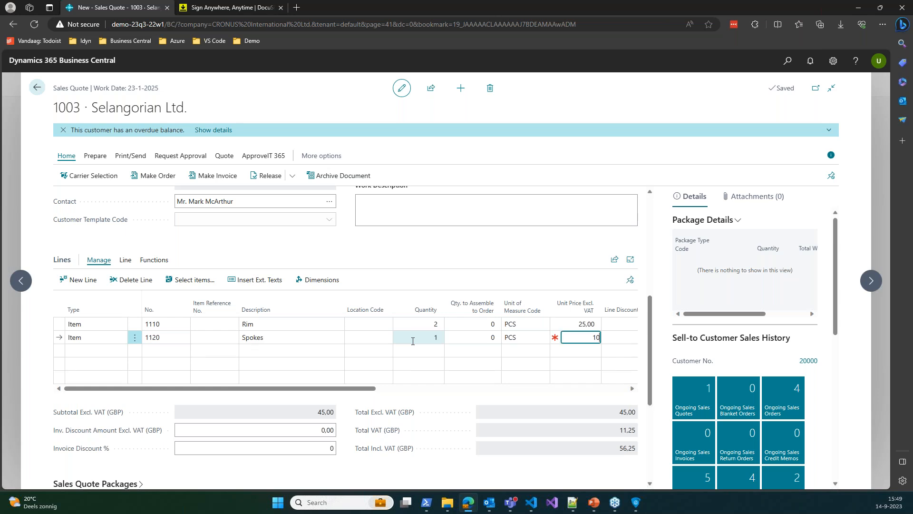
pyautogui.click(420, 341)
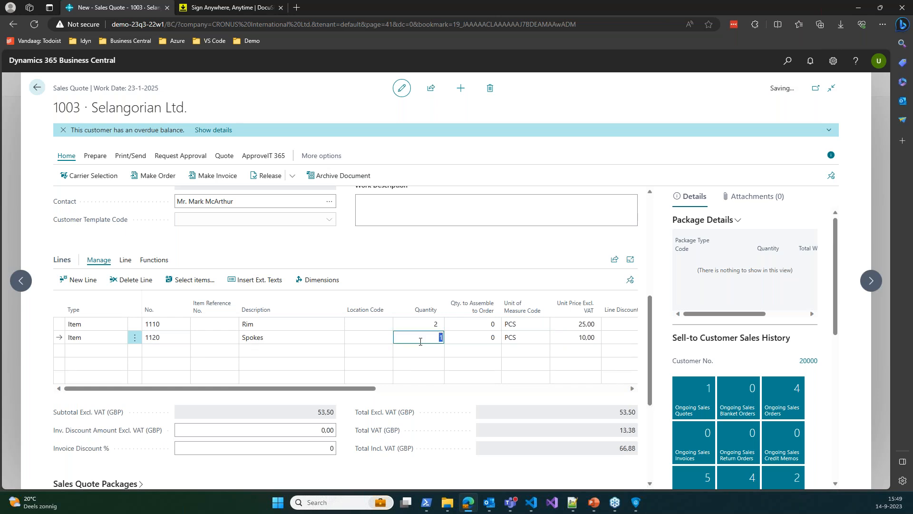
pyautogui.write('5')
pyautogui.press('Tab')
pyautogui.scroll(6, 428, 338)
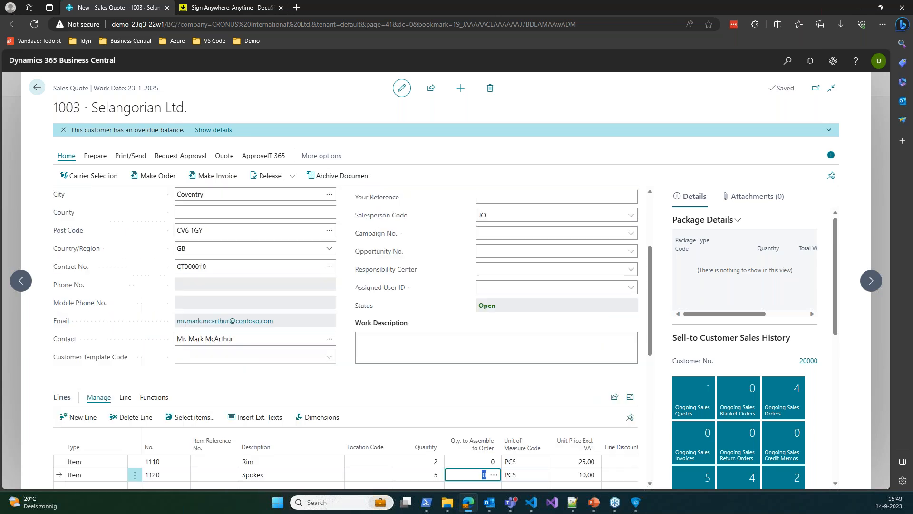
pyautogui.click(787, 62)
# Search 're' to open report 1304's email setup, switch Edit Email on, and return to quote 1003
pyautogui.write('report email')
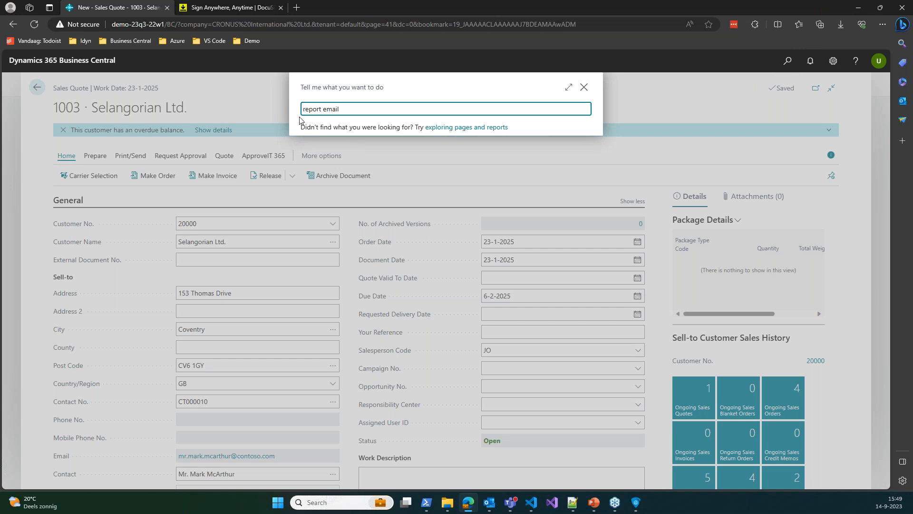
pyautogui.click(330, 149)
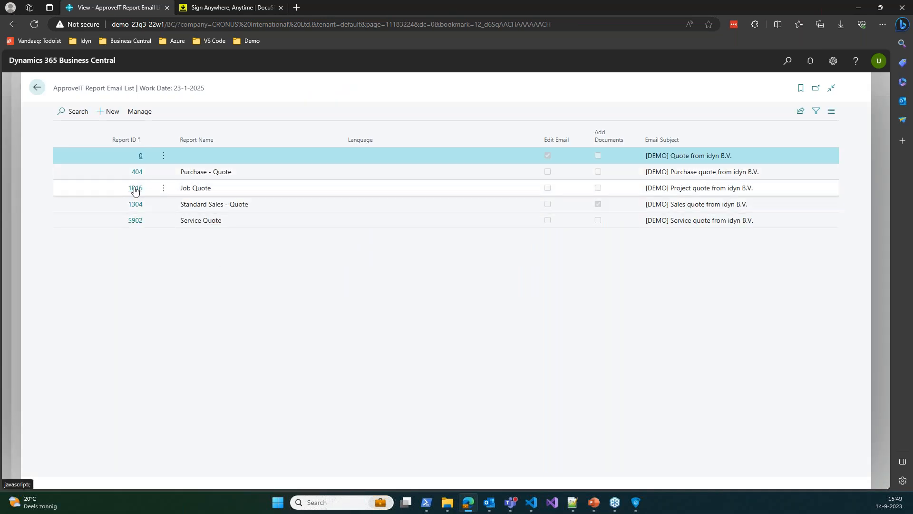
pyautogui.click(133, 204)
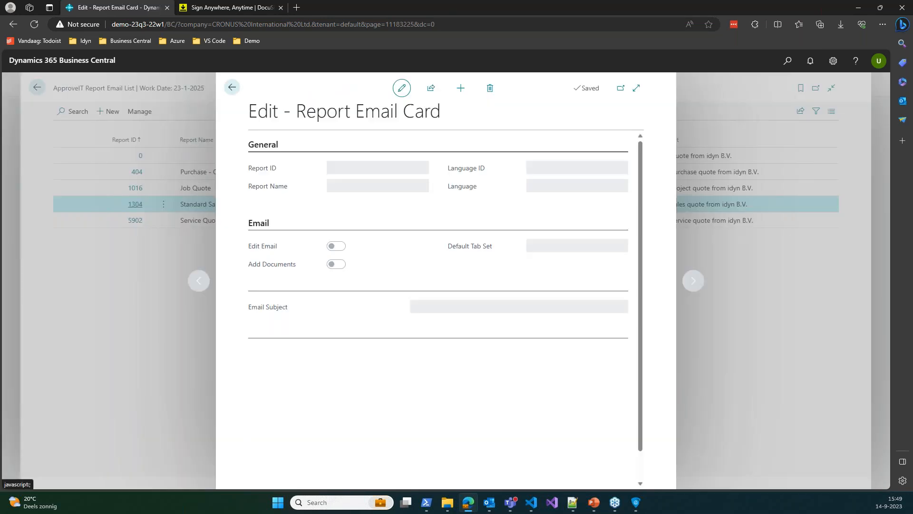
pyautogui.click(337, 246)
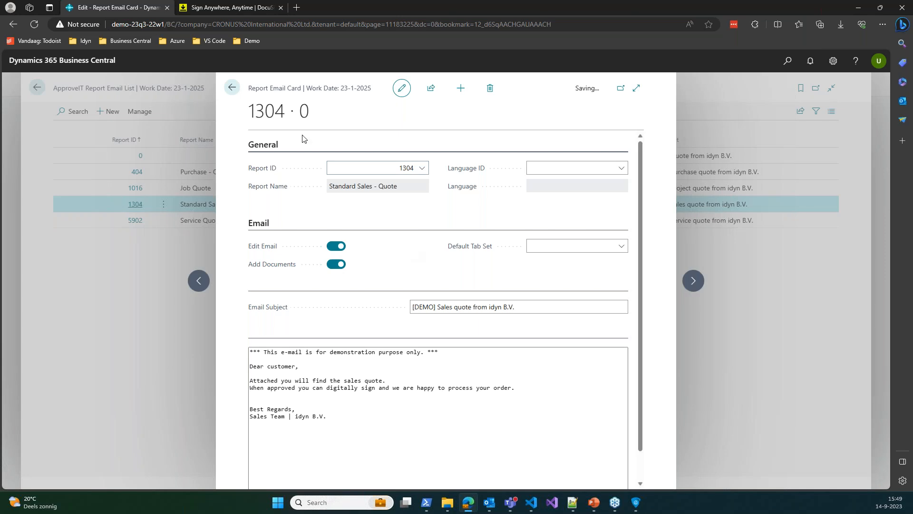
pyautogui.click(232, 88)
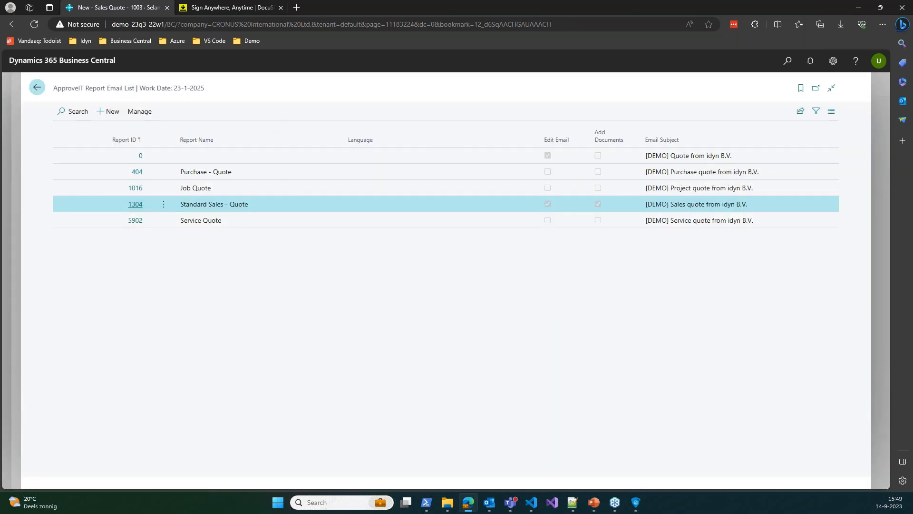
pyautogui.click(37, 93)
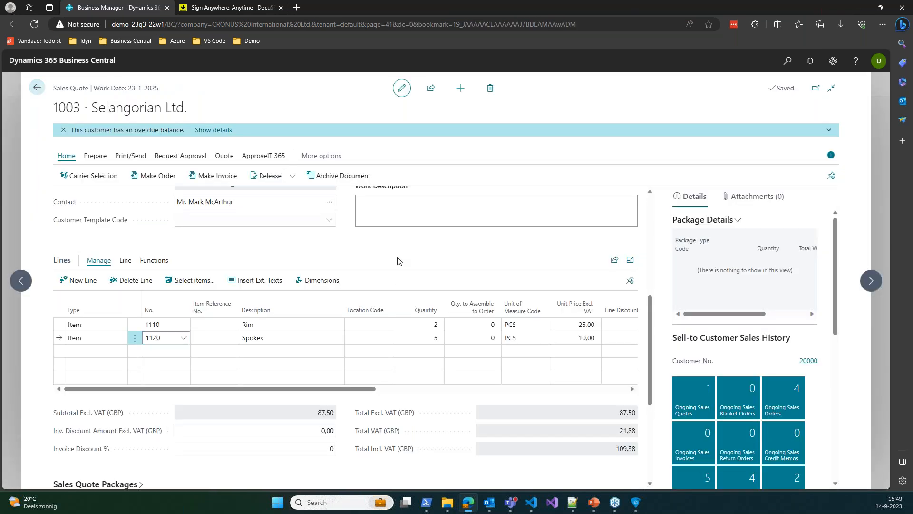
pyautogui.scroll(5, 397, 260)
# Start the ApproveIT flow for quote 1003 from its ApproveIT 365 actions
pyautogui.click(223, 215)
pyautogui.click(262, 156)
pyautogui.scroll(-10, 312, 319)
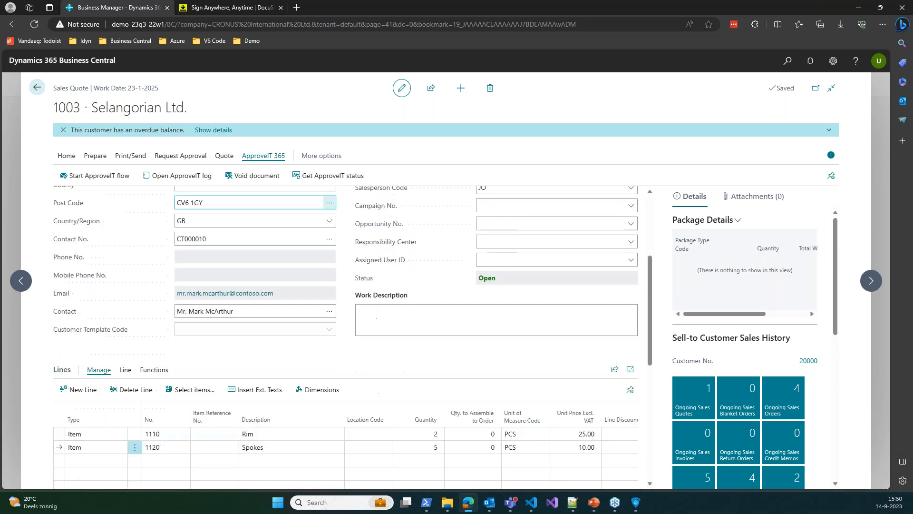
pyautogui.scroll(10, 313, 320)
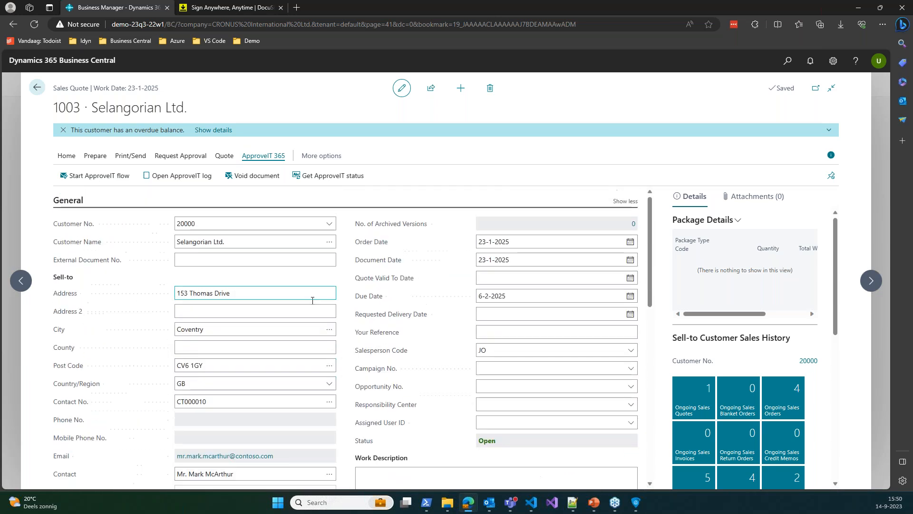
pyautogui.scroll(-2, 314, 304)
pyautogui.scroll(2, 314, 304)
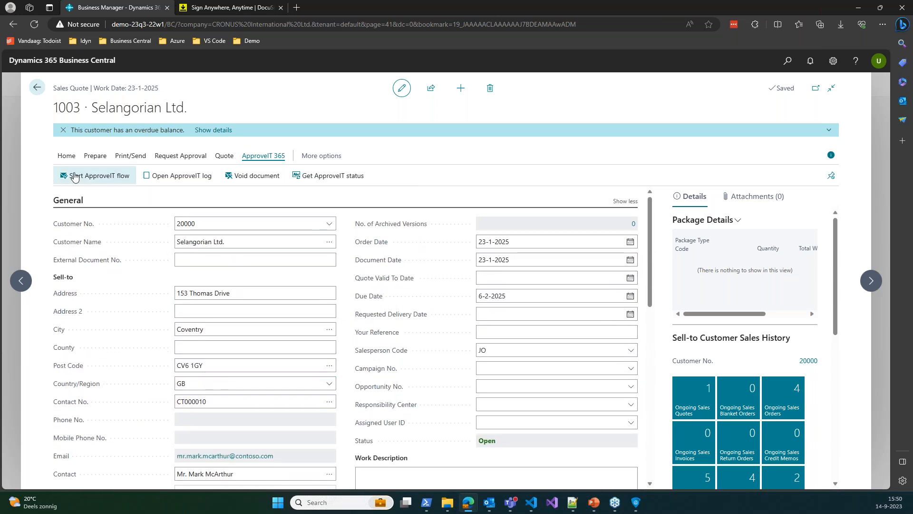
pyautogui.click(75, 177)
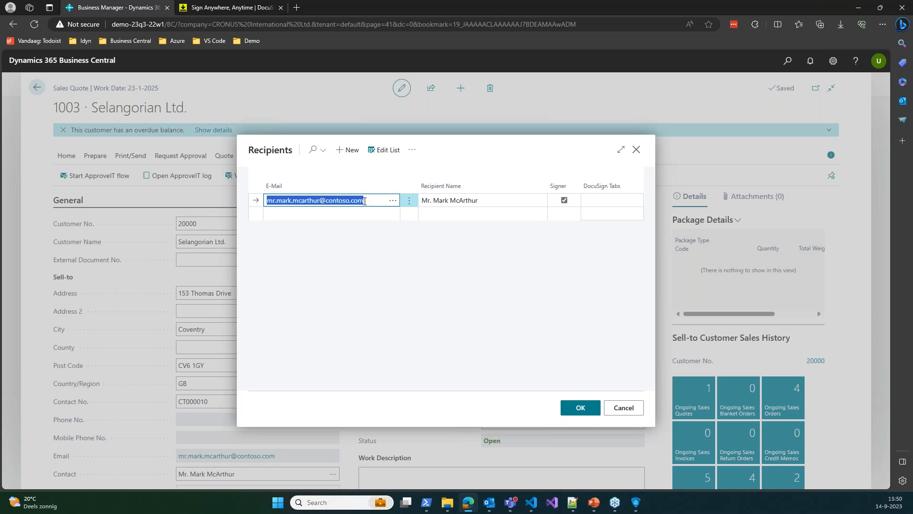
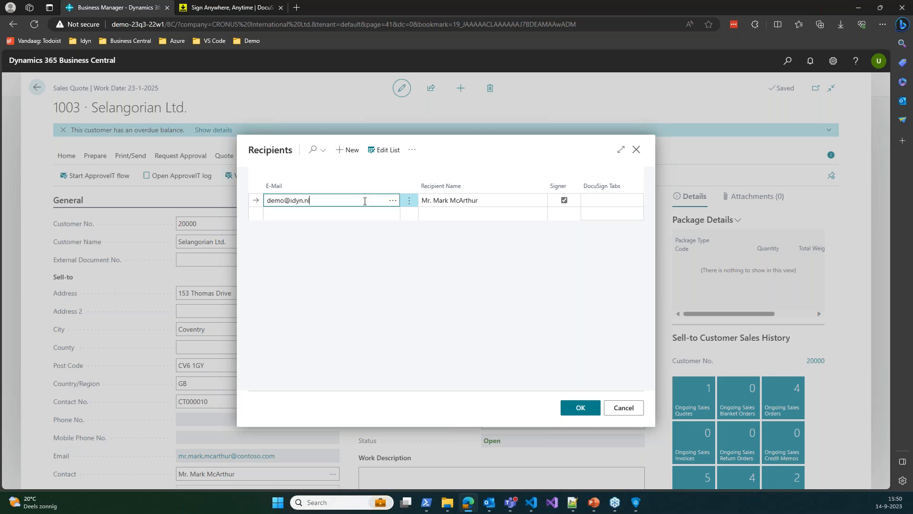
# Replace the signer's e-mail address and assign the SQ-ADV DocuSign tab set
pyautogui.press('Tab')
pyautogui.click(627, 200)
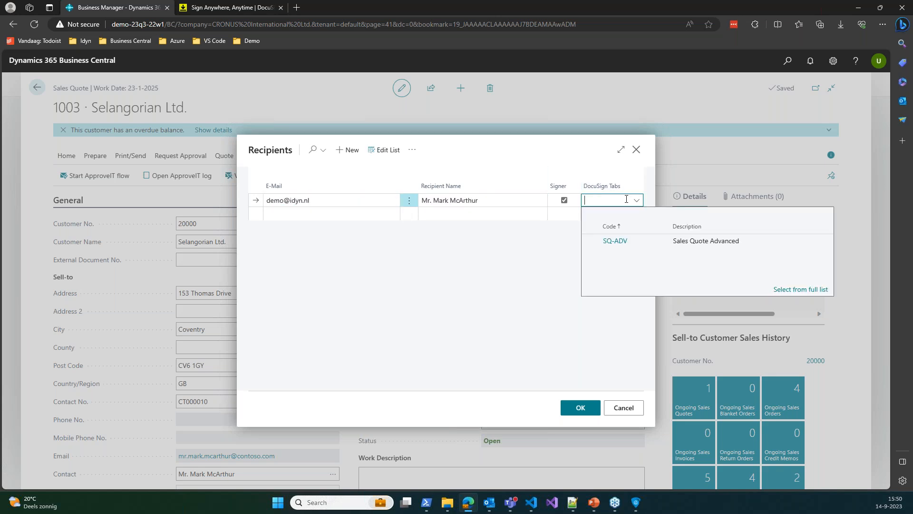
pyautogui.click(615, 241)
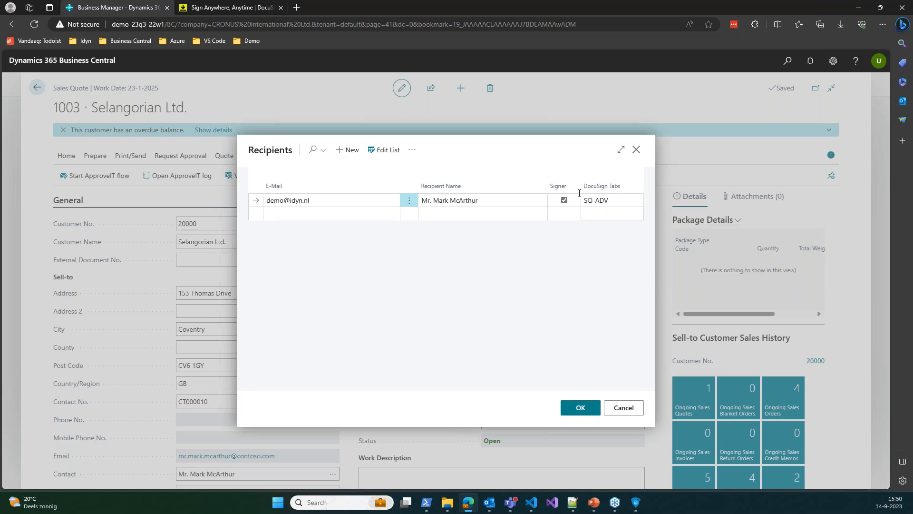
pyautogui.click(577, 410)
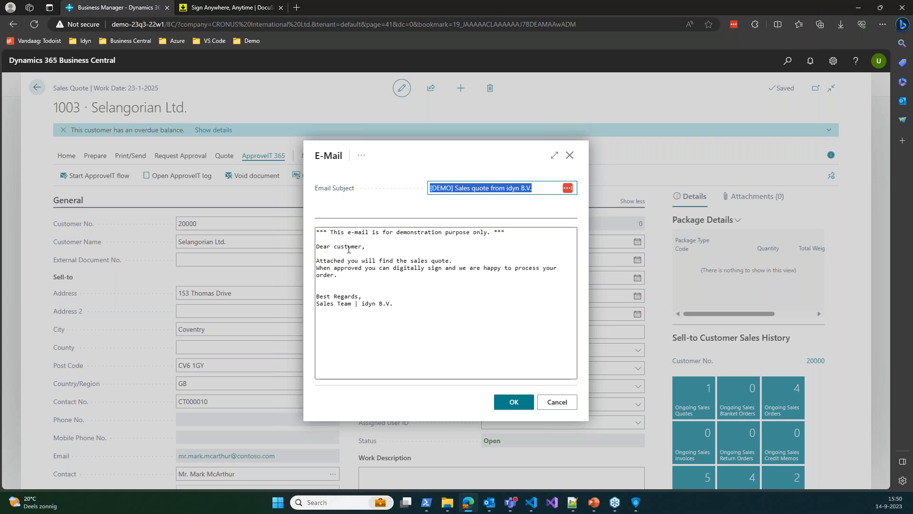
# Change the e-mail greeting to the demo user and add 1003 to the subject
pyautogui.doubleClick(347, 248)
pyautogui.write('demo')
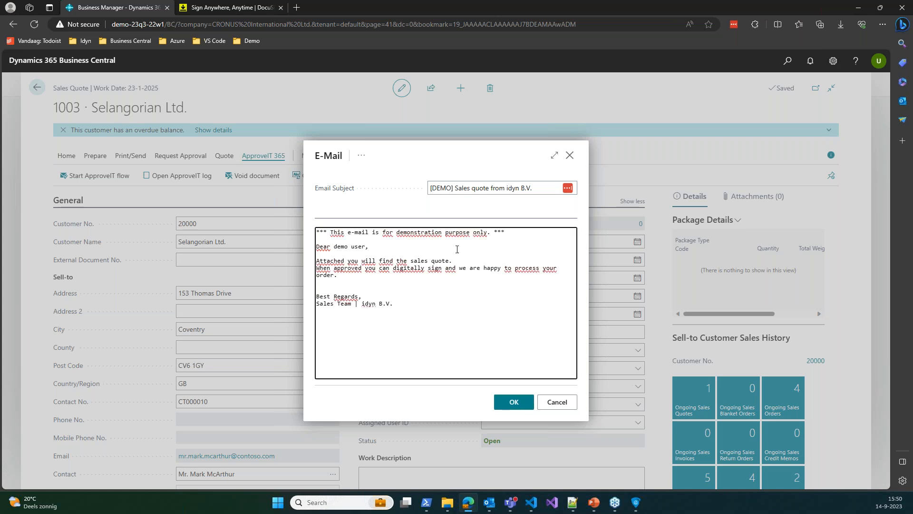
pyautogui.click(489, 187)
pyautogui.write('1003')
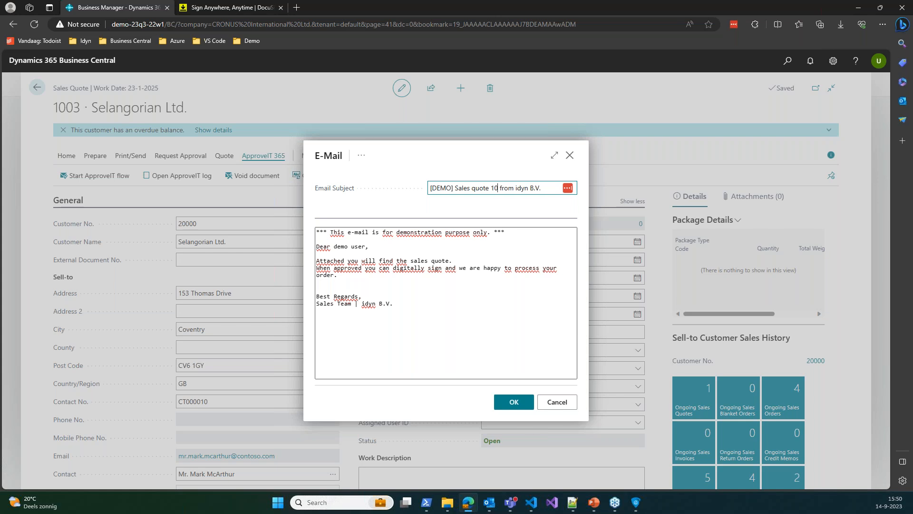
pyautogui.click(497, 285)
pyautogui.click(516, 402)
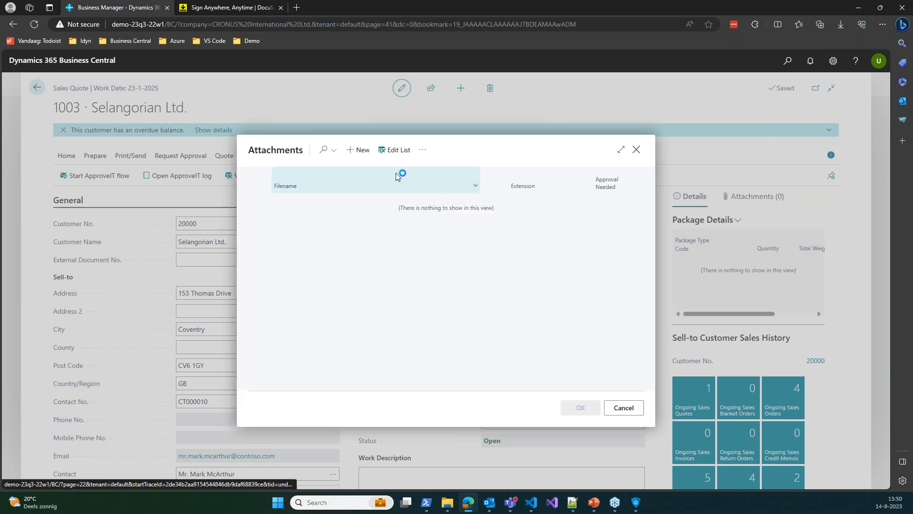
# Attach idyn EULA v 1.2.pdf and send quote 1003 to DocuSign
pyautogui.click(366, 153)
pyautogui.click(473, 202)
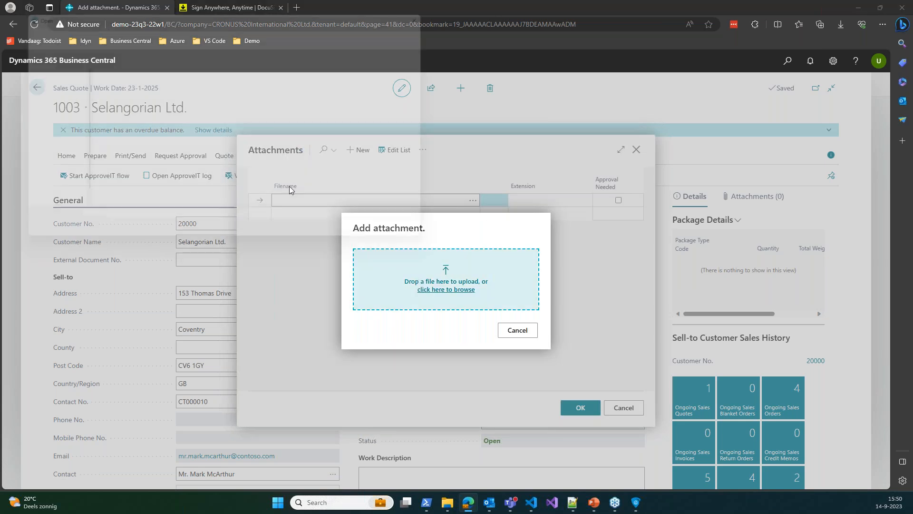
pyautogui.doubleClick(117, 96)
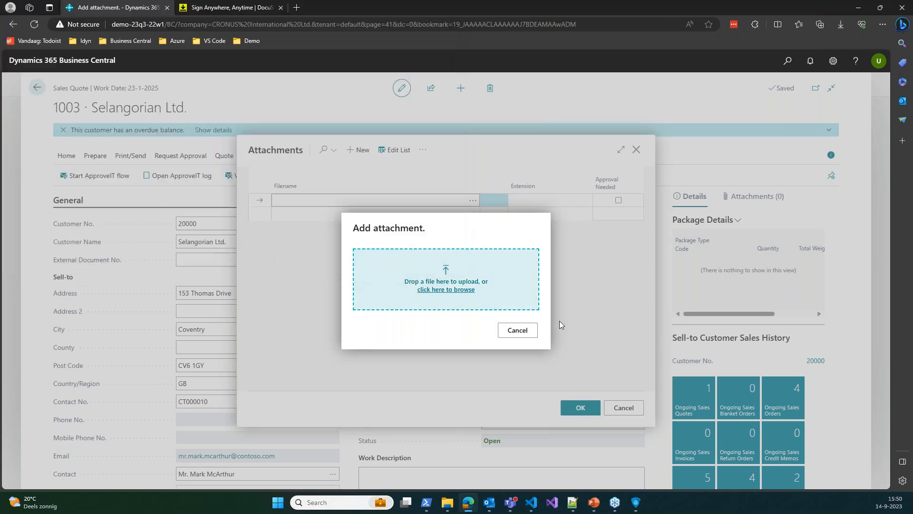
pyautogui.click(577, 410)
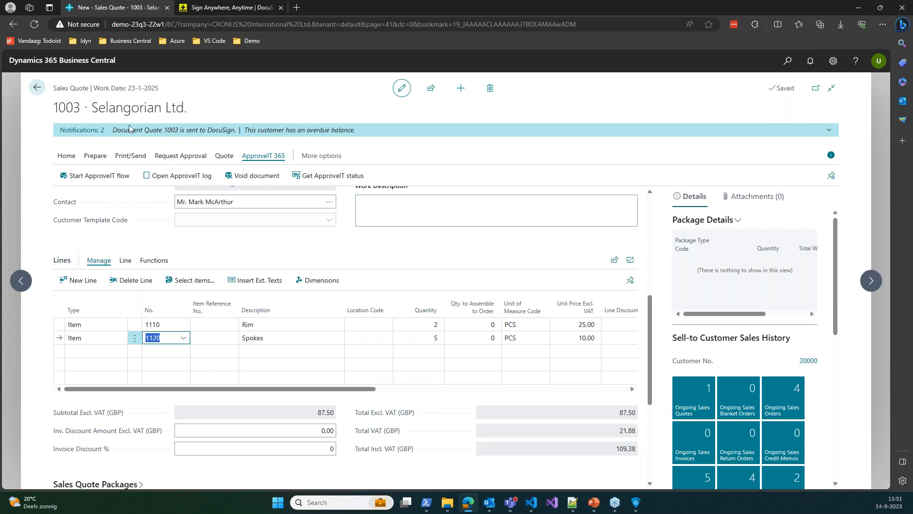
# Close the old DocuSign tab and open the quote 1003 DocuSign e-mail in Outlook for document review
pyautogui.middleClick(231, 5)
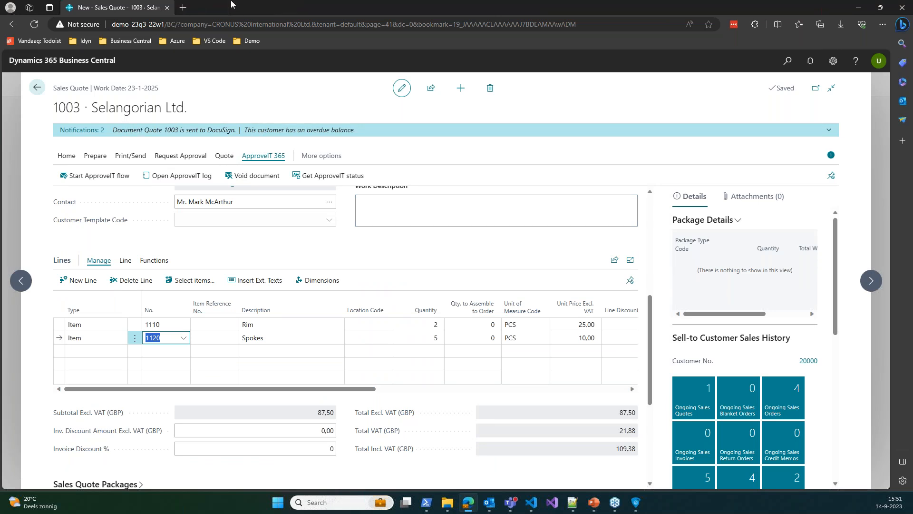
pyautogui.hotkey('alt', 'Tab')
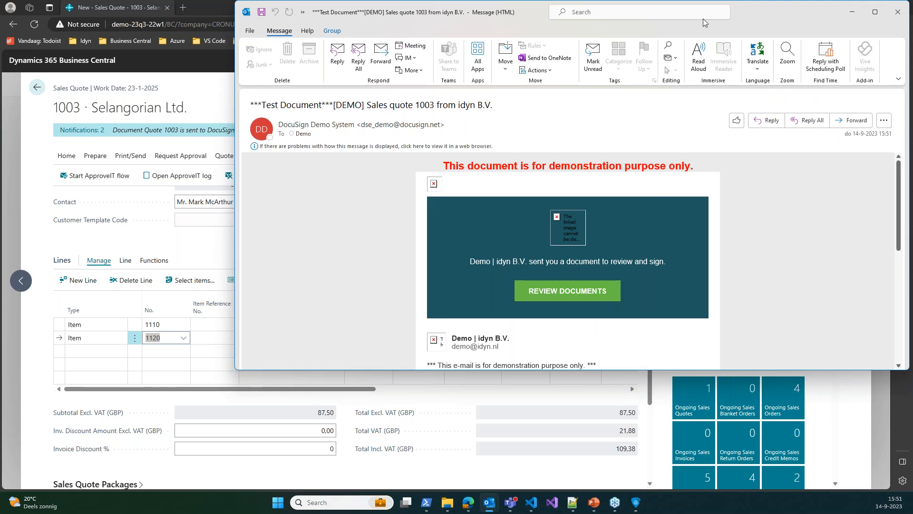
pyautogui.doubleClick(749, 12)
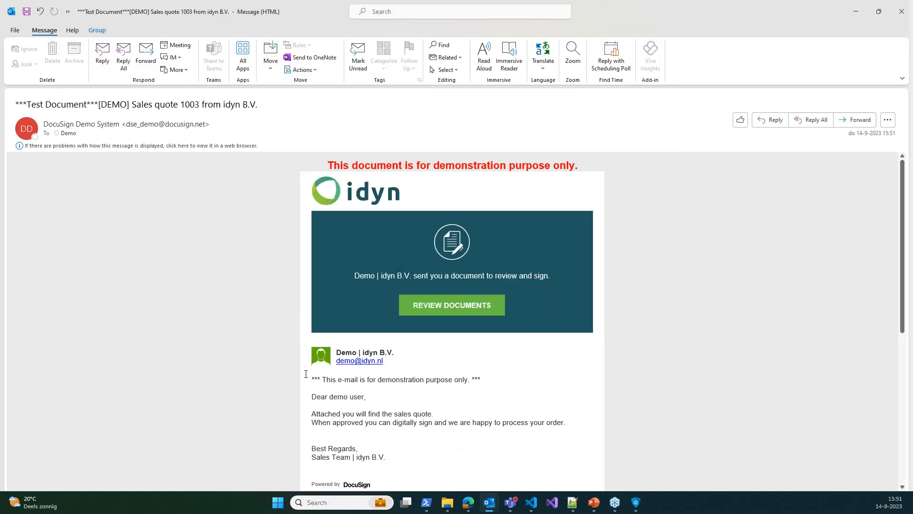
pyautogui.moveTo(329, 398); pyautogui.dragTo(381, 403)
pyautogui.click(410, 399)
pyautogui.click(440, 311)
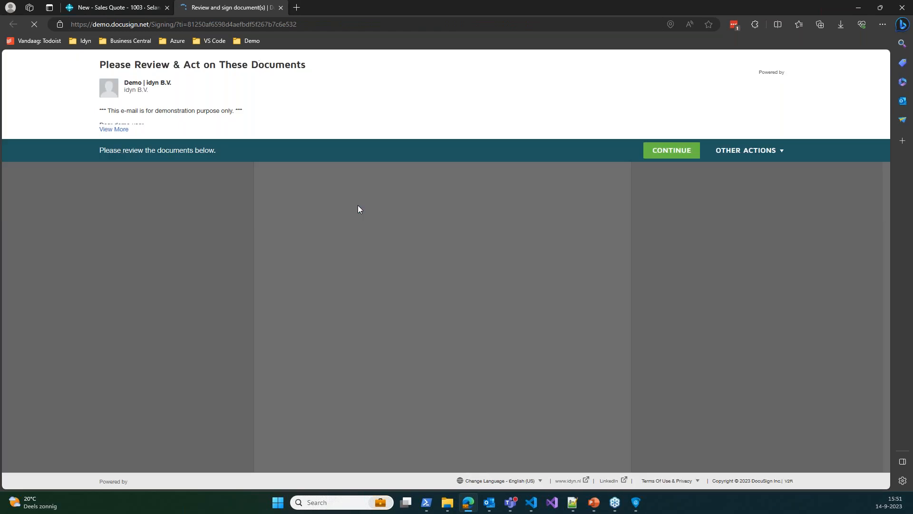
# Continue into sales quote 1003 in DocuSign and scroll through its lines and totals to the signature field
pyautogui.click(680, 155)
pyautogui.scroll(-1, 578, 371)
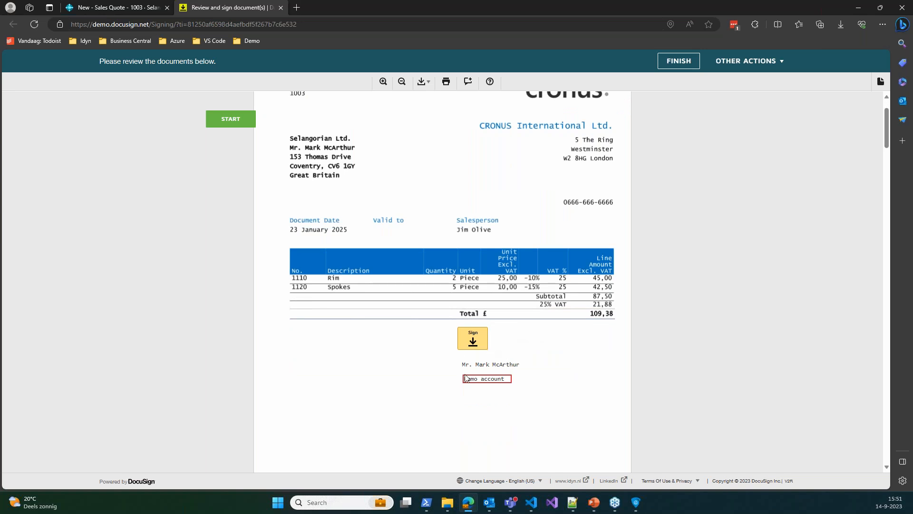
pyautogui.scroll(-1, 481, 379)
pyautogui.click(481, 322)
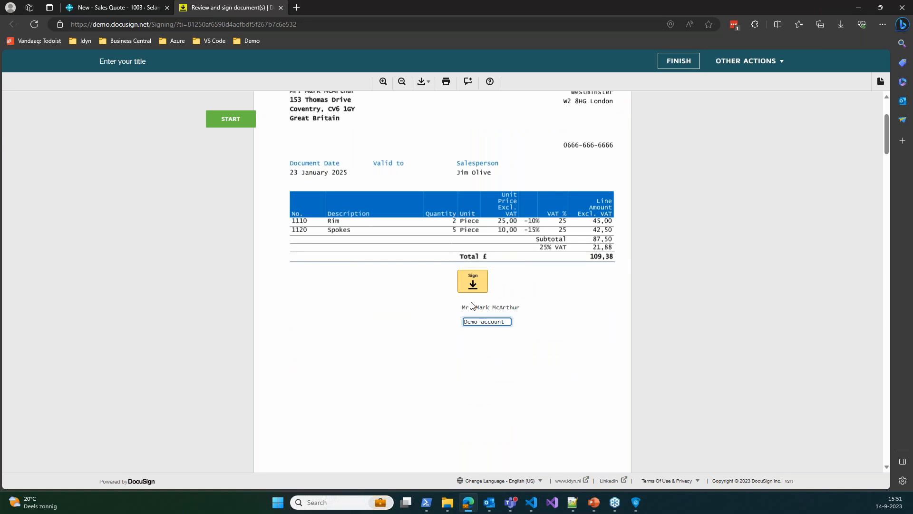
pyautogui.click(460, 259)
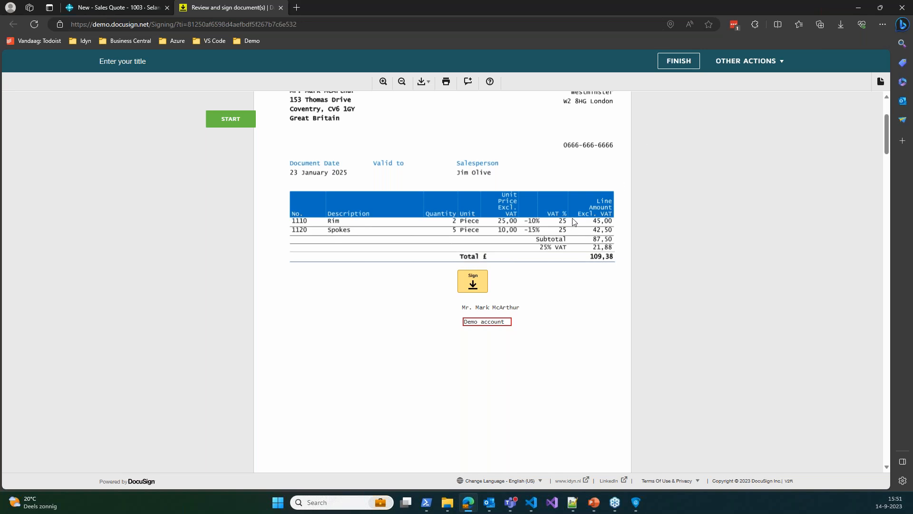
pyautogui.scroll(3, 571, 254)
pyautogui.scroll(-6, 561, 257)
pyautogui.scroll(6, 559, 257)
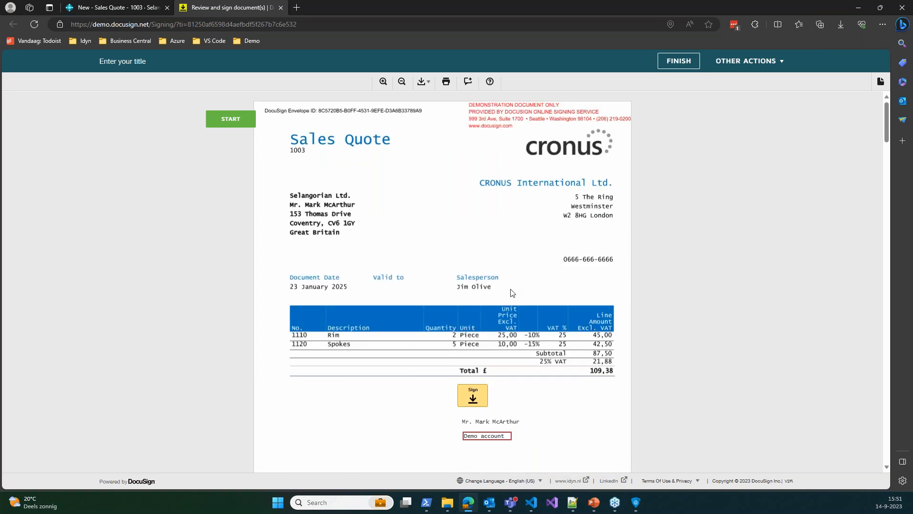
pyautogui.scroll(-1, 513, 290)
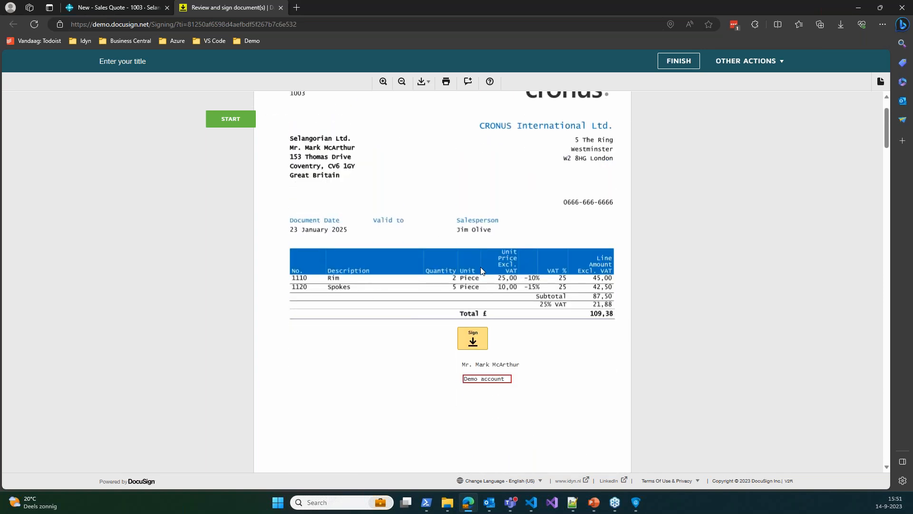
pyautogui.scroll(1, 481, 272)
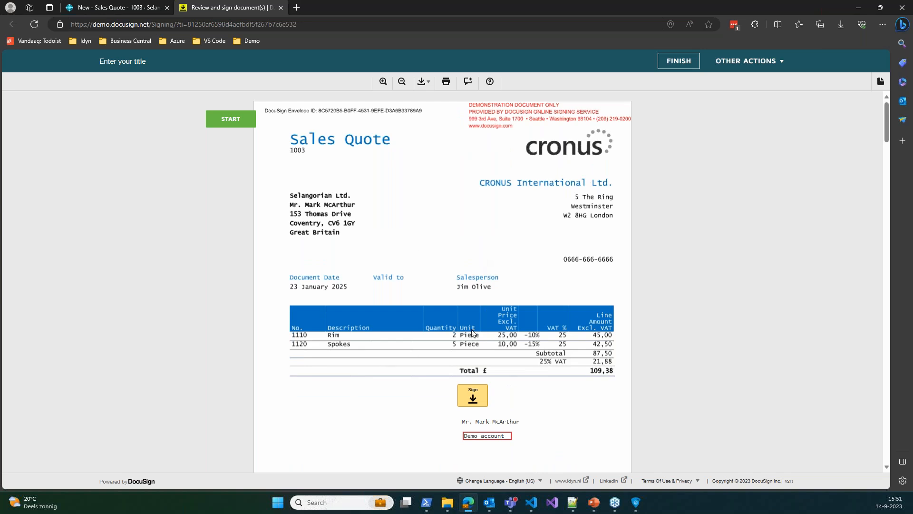
pyautogui.scroll(-2, 430, 339)
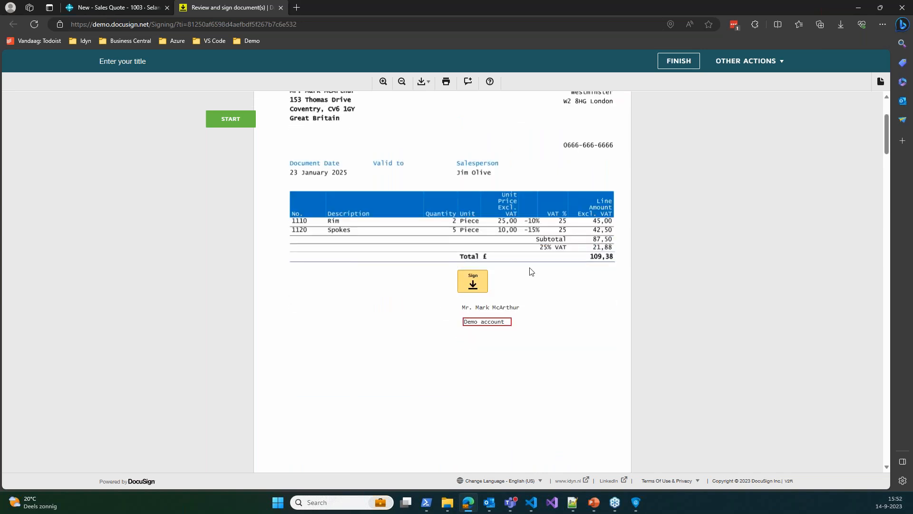
pyautogui.scroll(-1, 544, 284)
pyautogui.scroll(1, 538, 288)
# Sign quote 1003 with the saved signature, then replace it with an edited, newly adopted signature style
pyautogui.click(473, 281)
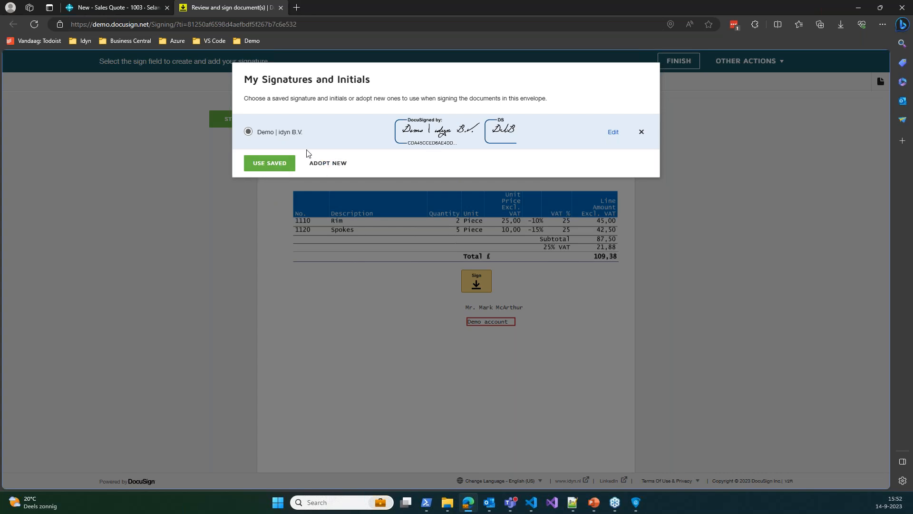
pyautogui.click(281, 168)
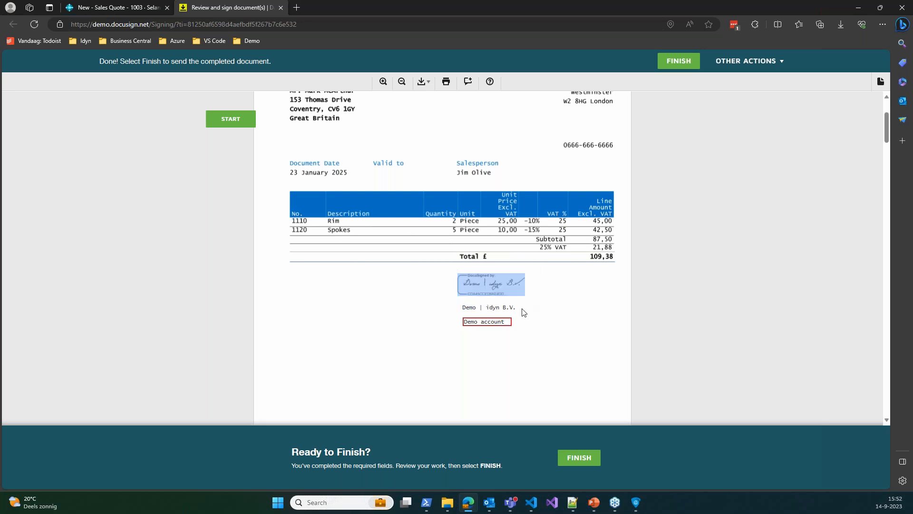
pyautogui.click(493, 288)
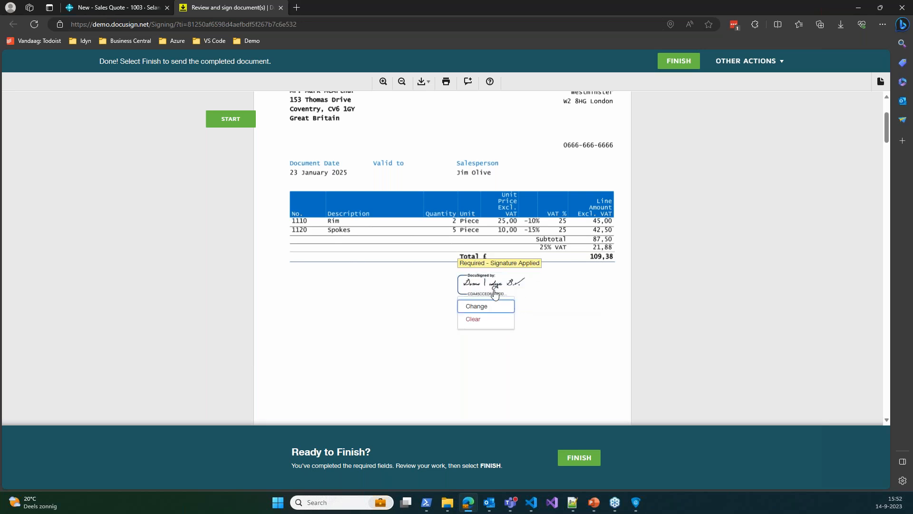
pyautogui.click(490, 307)
pyautogui.click(614, 140)
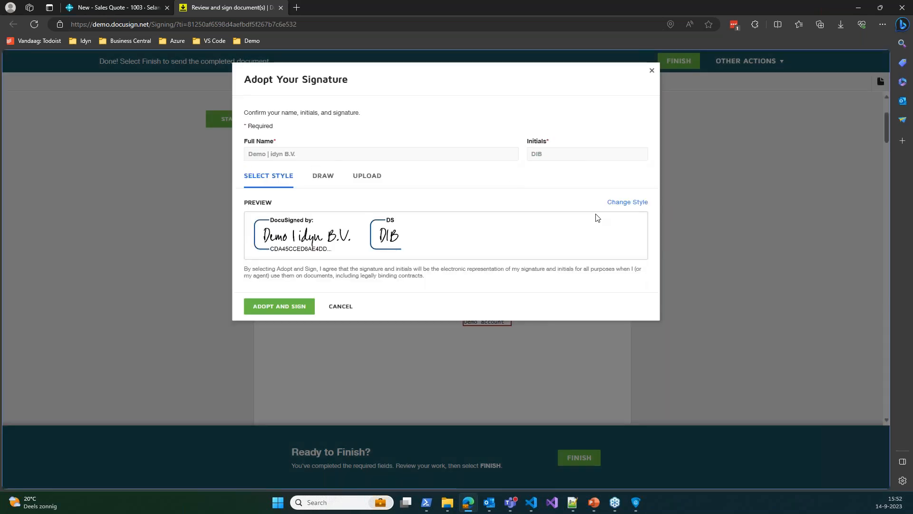
pyautogui.click(285, 307)
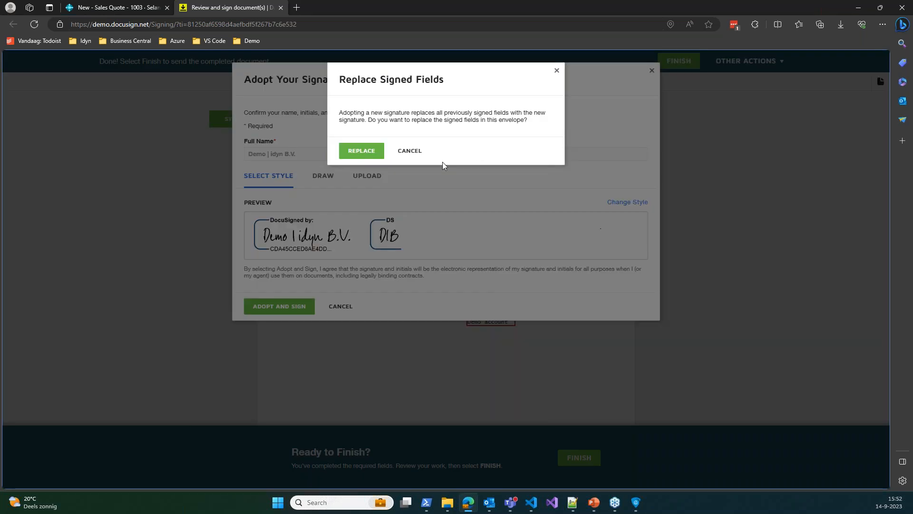
pyautogui.click(362, 151)
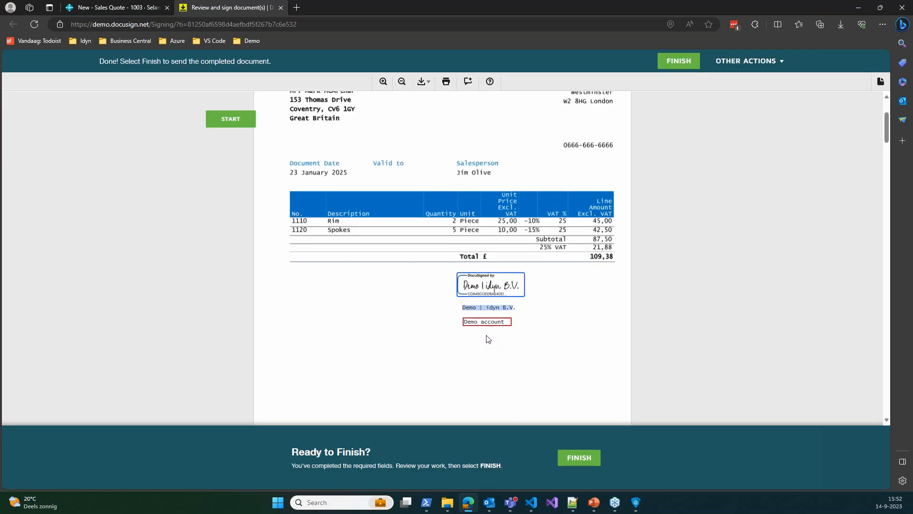
pyautogui.click(498, 322)
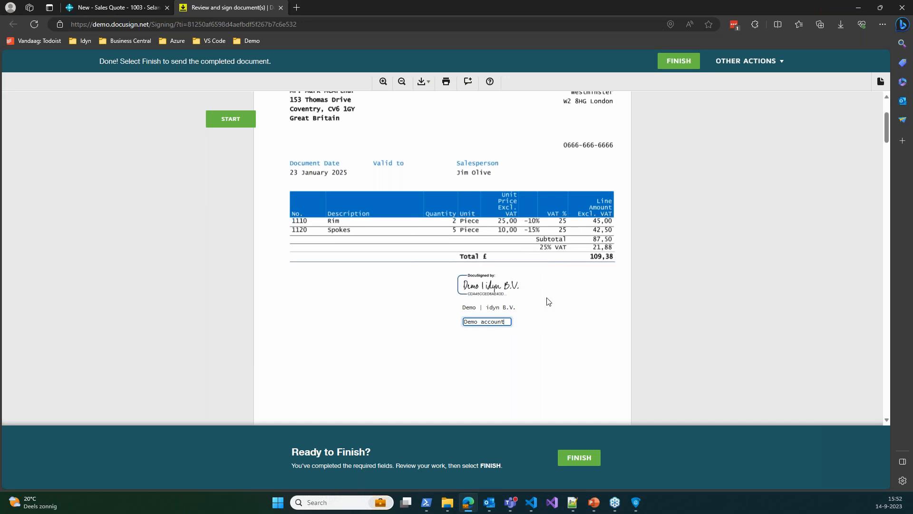
# Replace the signer's title 'Demo account' with 'Consultant' beneath the signature on quote 1003
pyautogui.hotkey('ctrl', 'a')
pyautogui.write('Consultant')
pyautogui.click(549, 301)
pyautogui.scroll(-6, 542, 343)
pyautogui.scroll(3, 381, 257)
pyautogui.scroll(2, 580, 287)
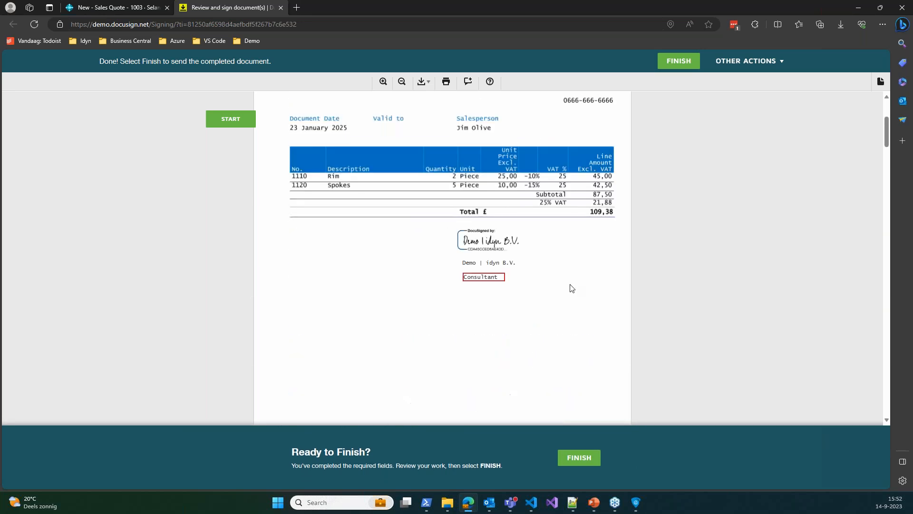
pyautogui.click(223, 115)
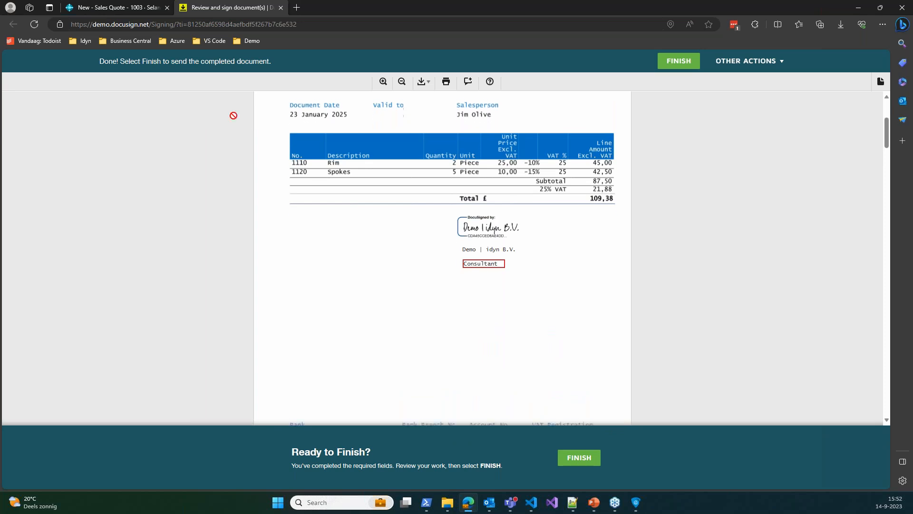
pyautogui.click(575, 293)
pyautogui.moveTo(594, 496)
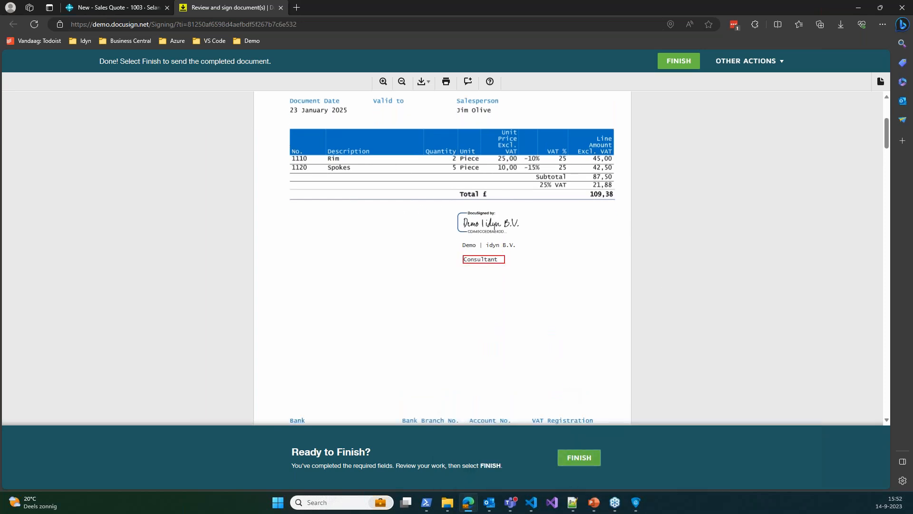
# Finish signing quote 1003 and close the DocuSign tab to return to Business Central
pyautogui.click(579, 458)
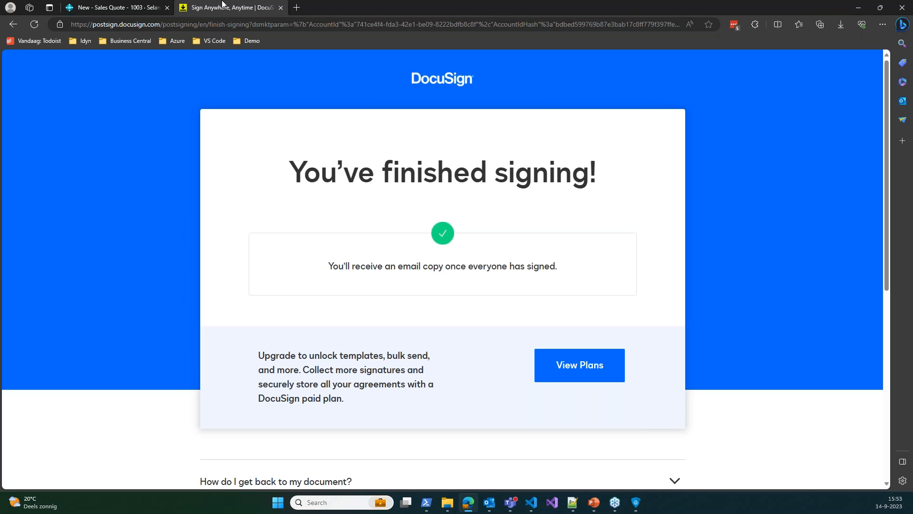
pyautogui.middleClick(208, 5)
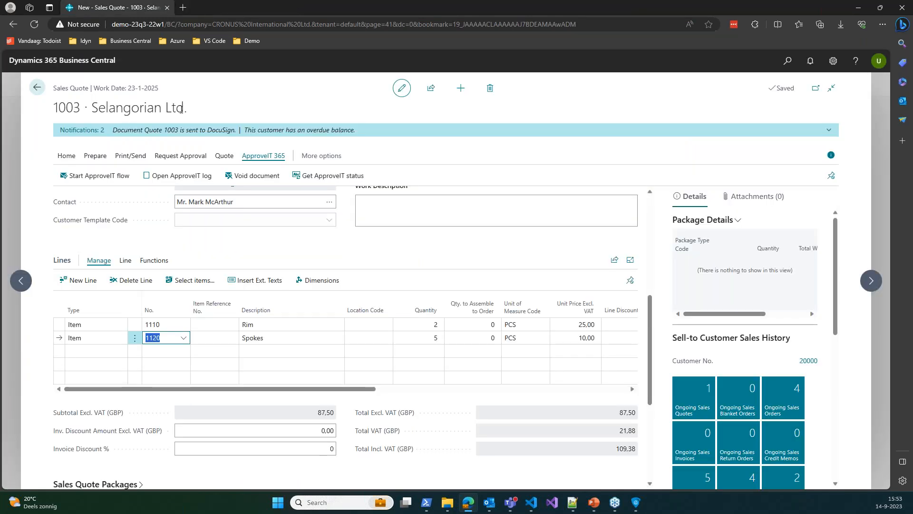
# Dismiss both notifications on sales quote 1003 and refresh its ApproveIT status to show one attachment
pyautogui.click(78, 131)
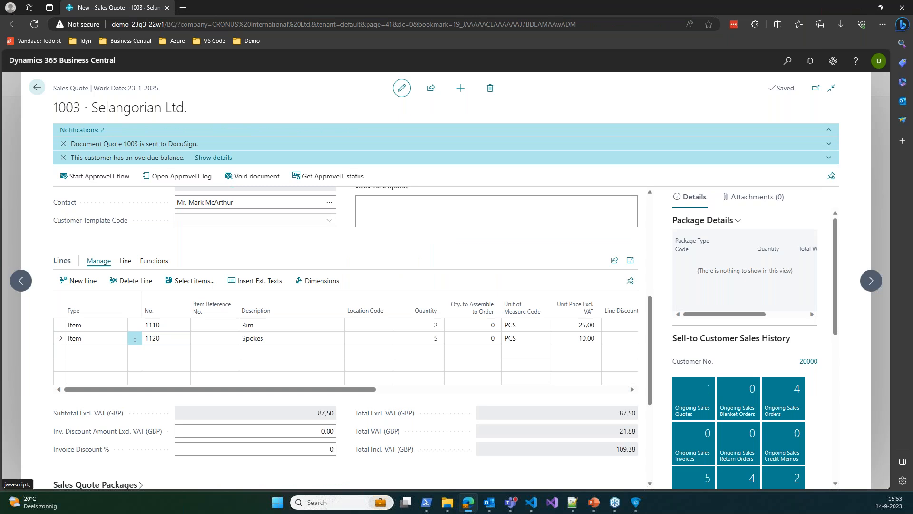
pyautogui.click(63, 144)
pyautogui.click(63, 131)
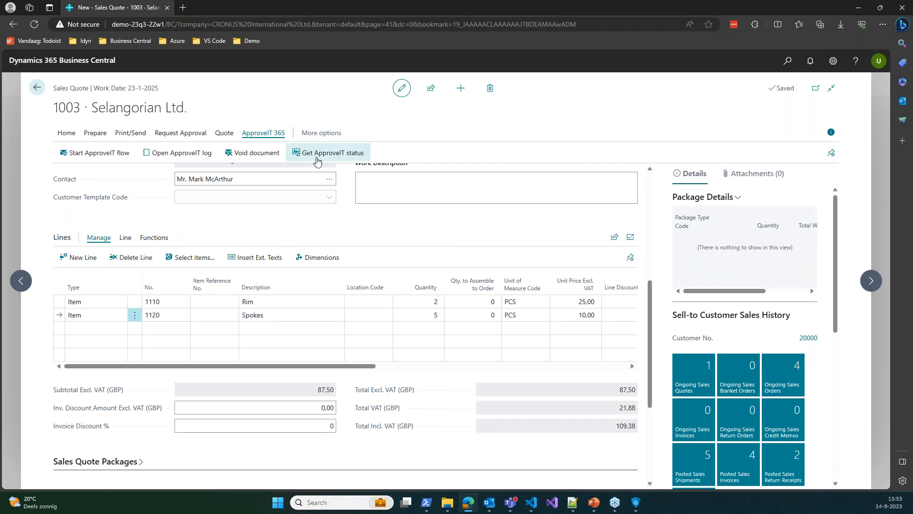
pyautogui.click(317, 161)
pyautogui.scroll(-3, 140, 405)
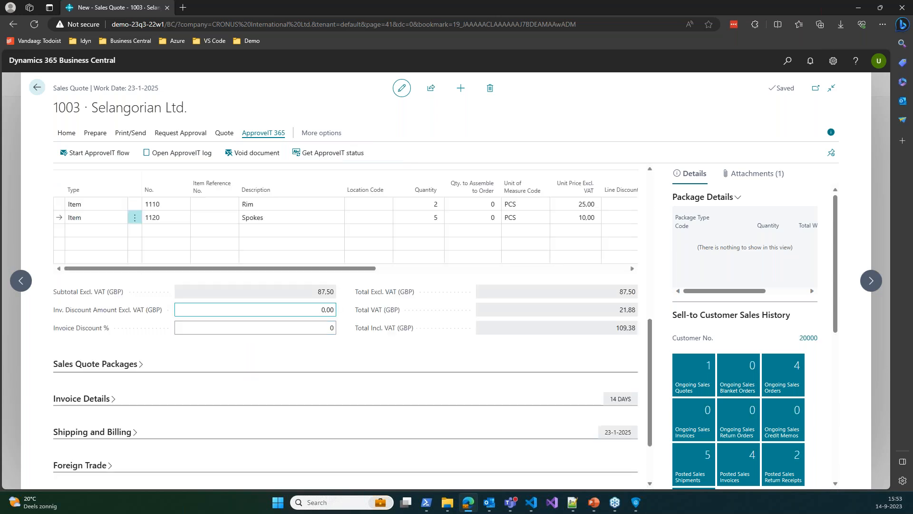
pyautogui.scroll(4, 194, 370)
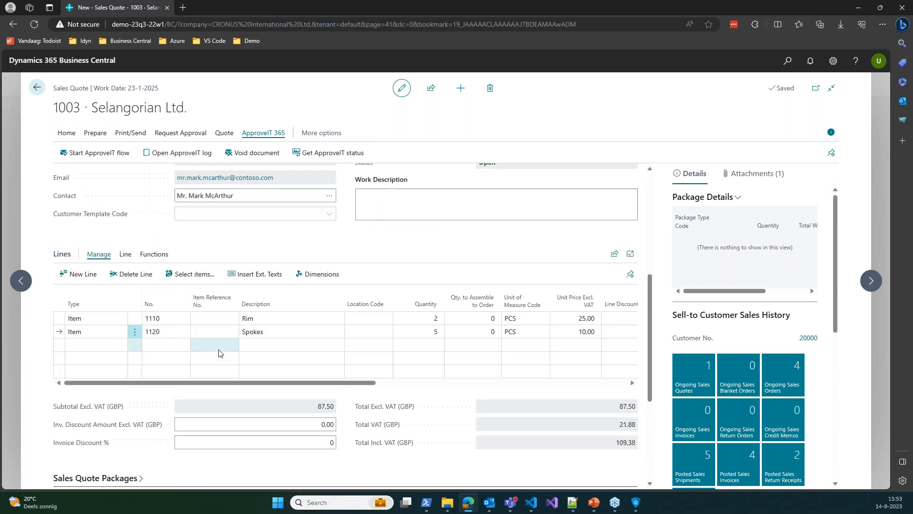
pyautogui.click(163, 151)
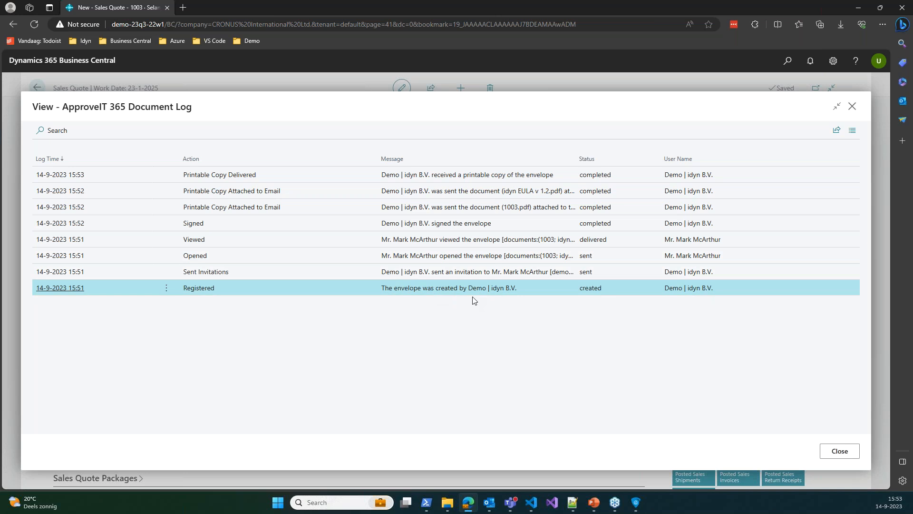
pyautogui.moveTo(469, 288); pyautogui.dragTo(518, 288)
pyautogui.click(595, 324)
pyautogui.click(384, 275)
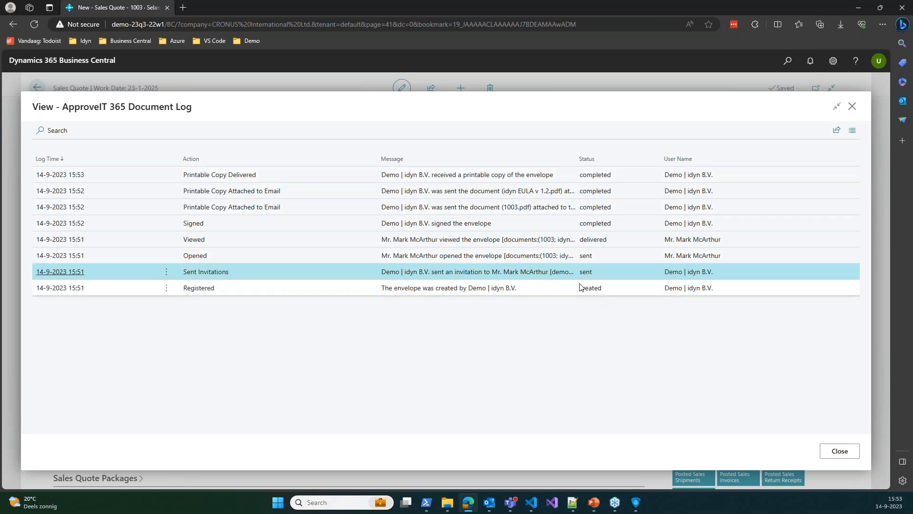
pyautogui.click(470, 258)
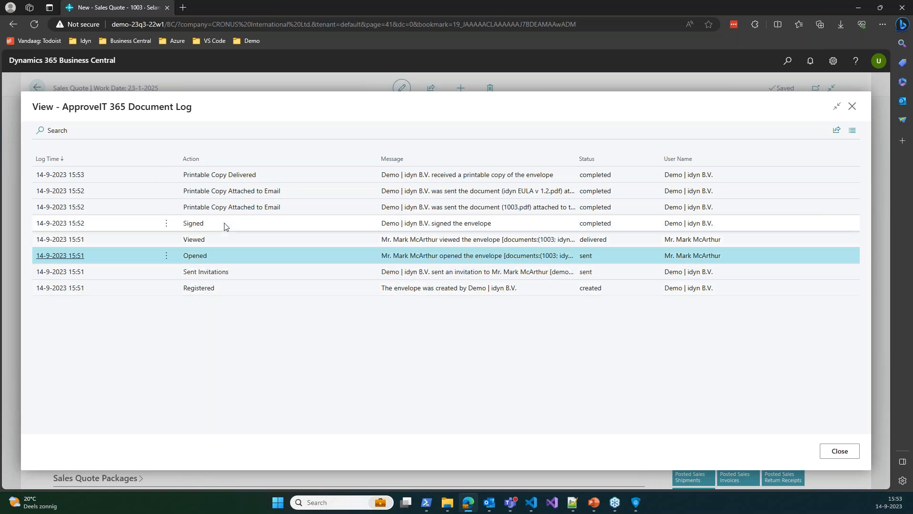
pyautogui.click(318, 226)
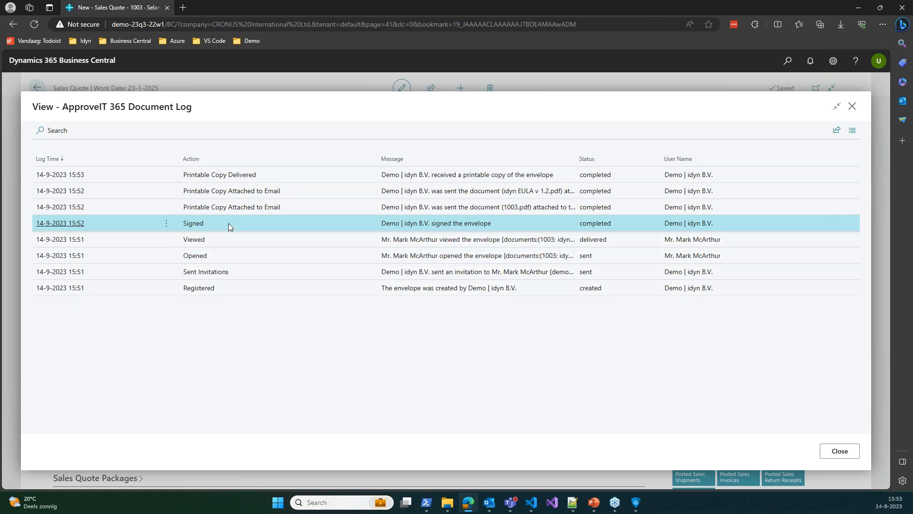
pyautogui.click(476, 207)
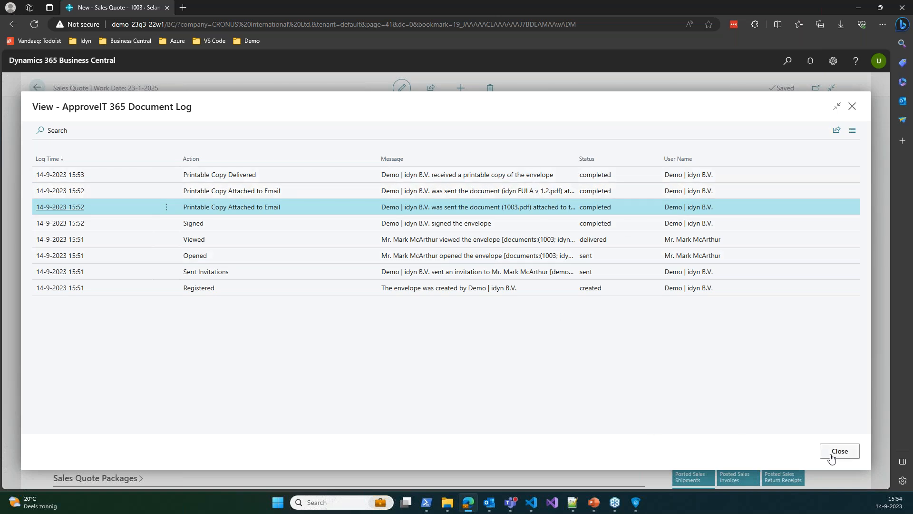
# Close the document log and go back to the sales quotes list
pyautogui.click(836, 458)
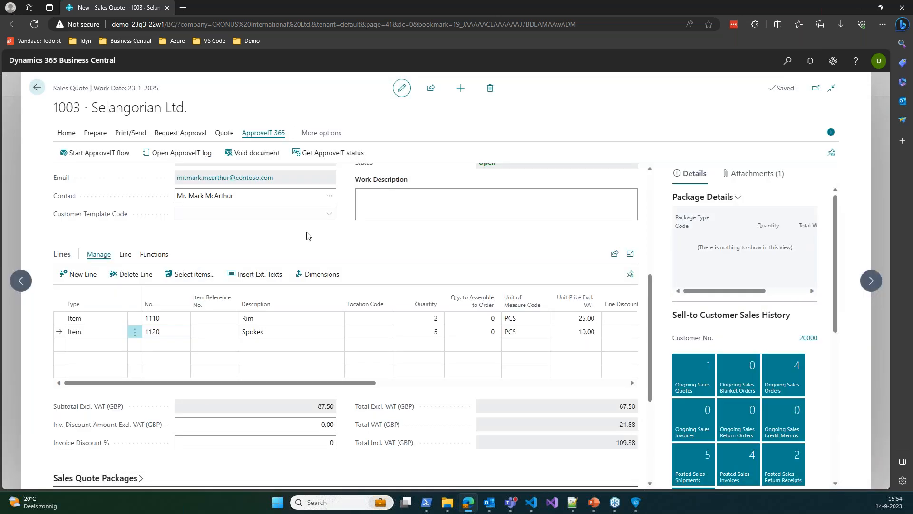
pyautogui.scroll(-4, 355, 228)
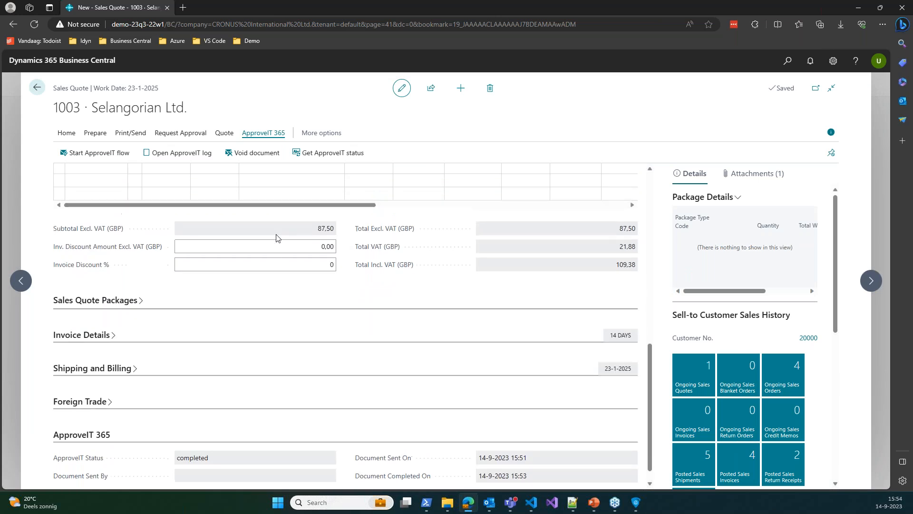
pyautogui.scroll(10, 277, 238)
pyautogui.click(36, 87)
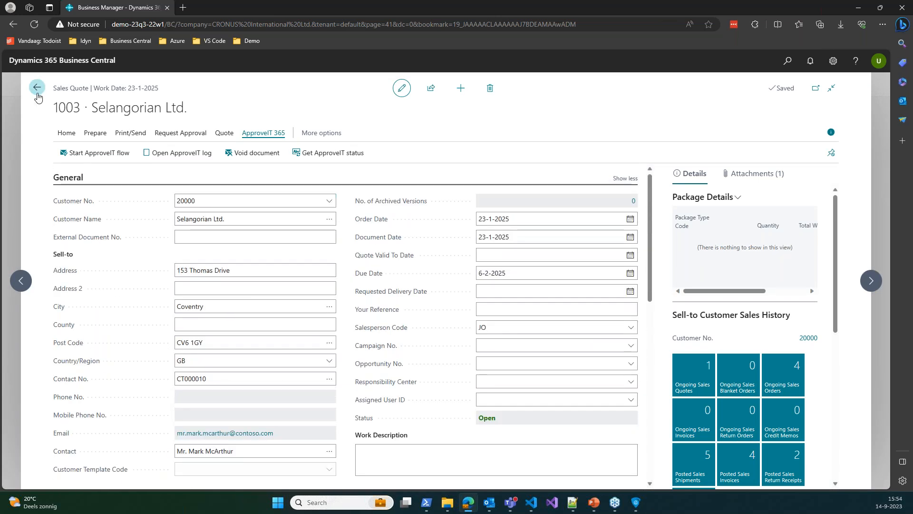
# Open purchase quote 1002 from Purchase Quotes and confirm its ApproveIT status is completed
pyautogui.click(408, 89)
pyautogui.click(208, 119)
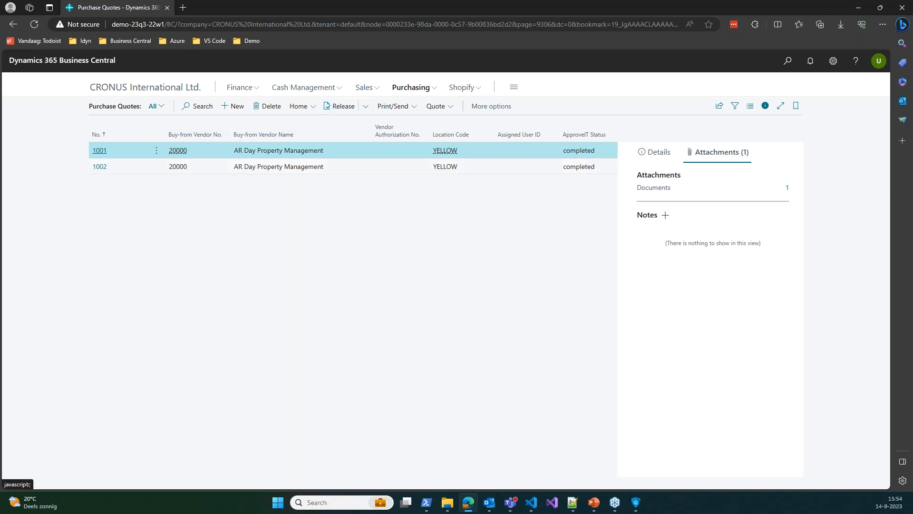
pyautogui.click(100, 166)
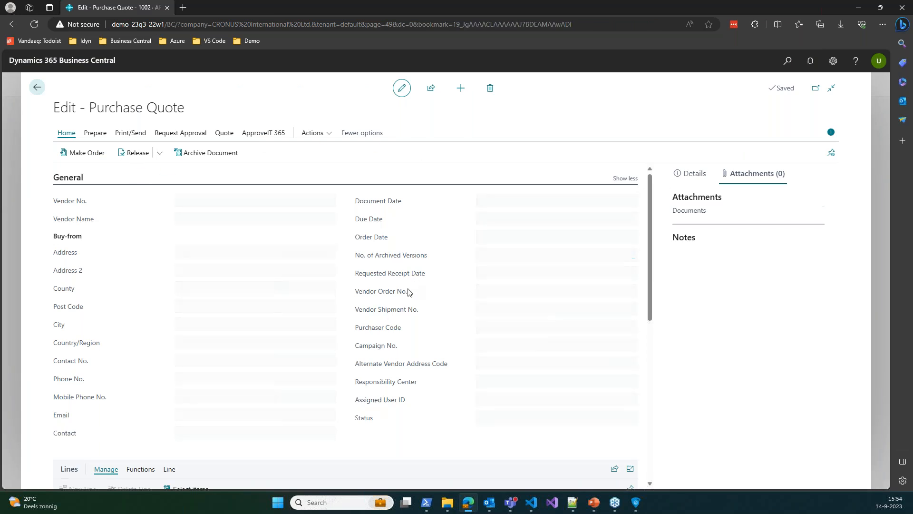
pyautogui.scroll(-10, 401, 290)
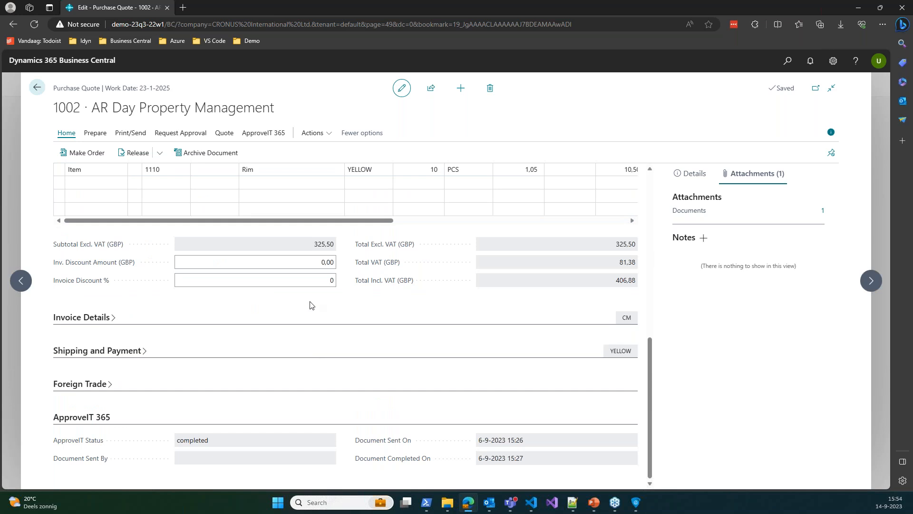
pyautogui.scroll(10, 310, 305)
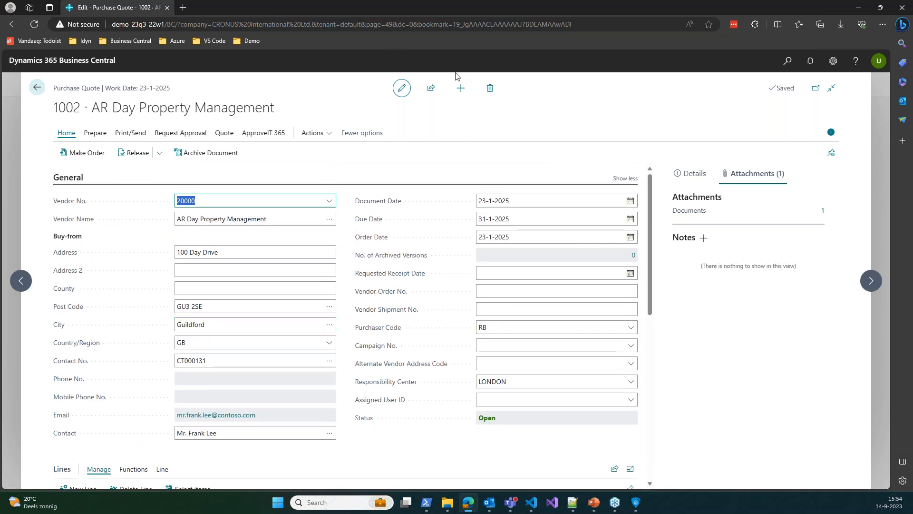
pyautogui.click(465, 91)
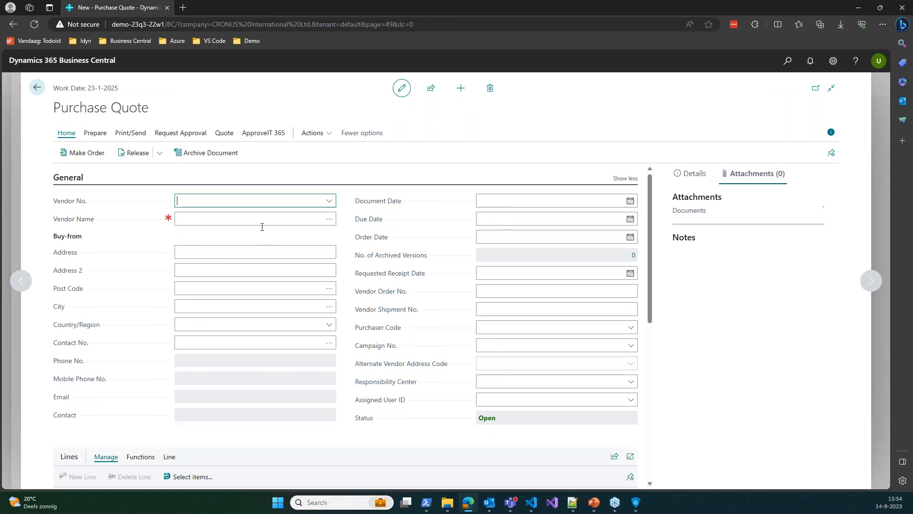
# Set the new purchase quote's vendor to 20000, AR Day Property Management
pyautogui.write('20000')
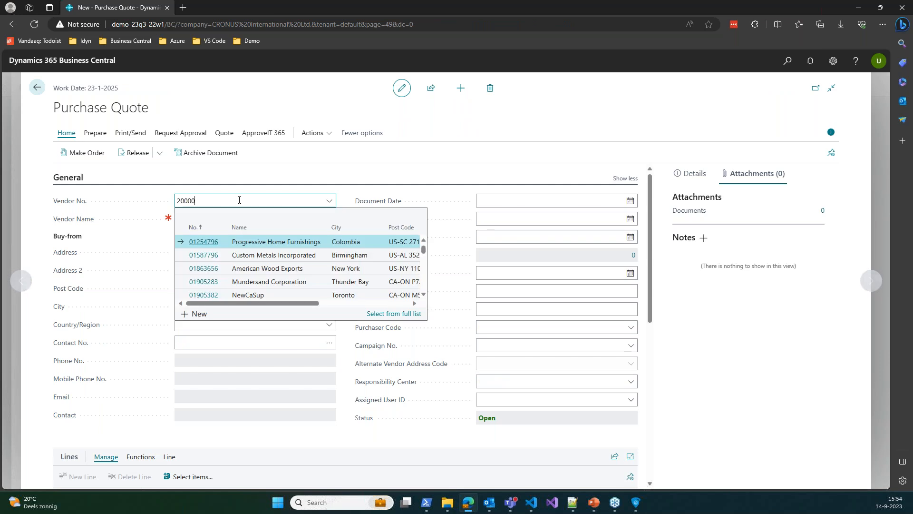
pyautogui.write('00000')
pyautogui.press('BackSpace')
pyautogui.press('BackSpace')
pyautogui.press('BackSpace')
pyautogui.press('BackSpace')
pyautogui.press('BackSpace')
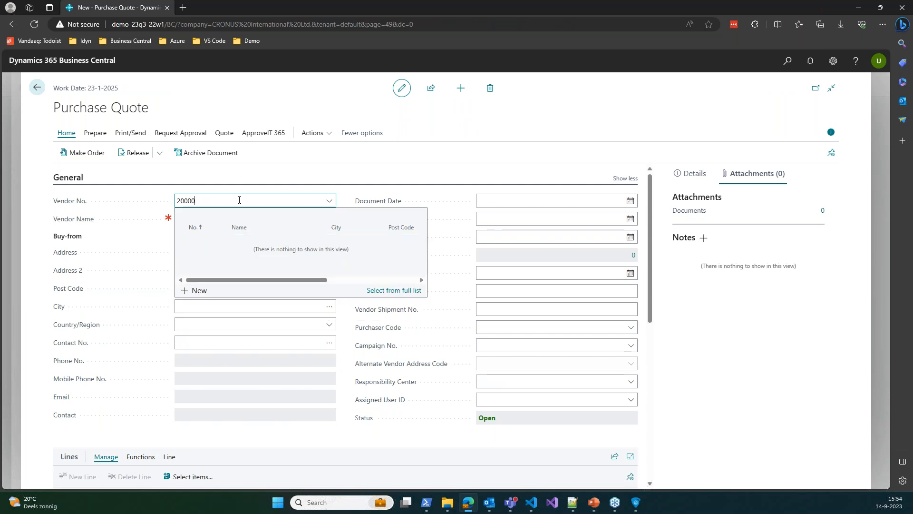
pyautogui.press('Tab')
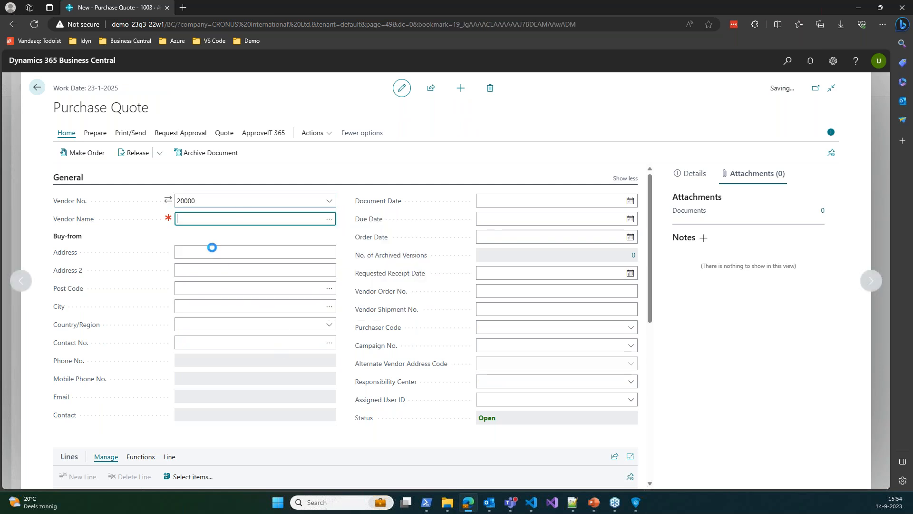
# Add an item line for 3 Front Wheels (item 1100), totalling 486.26 GBP including VAT
pyautogui.scroll(-3, 228, 284)
pyautogui.click(173, 375)
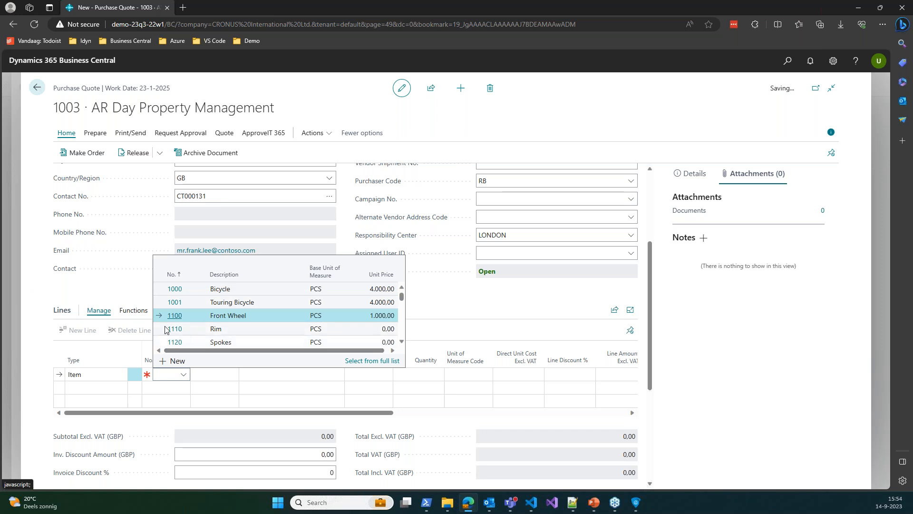
pyautogui.press('Return')
pyautogui.click(417, 373)
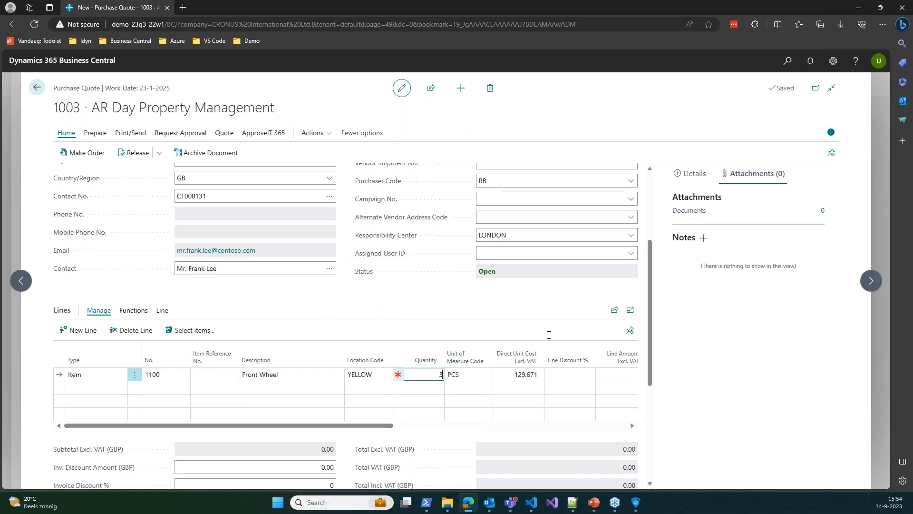
pyautogui.press('Tab')
pyautogui.click(500, 307)
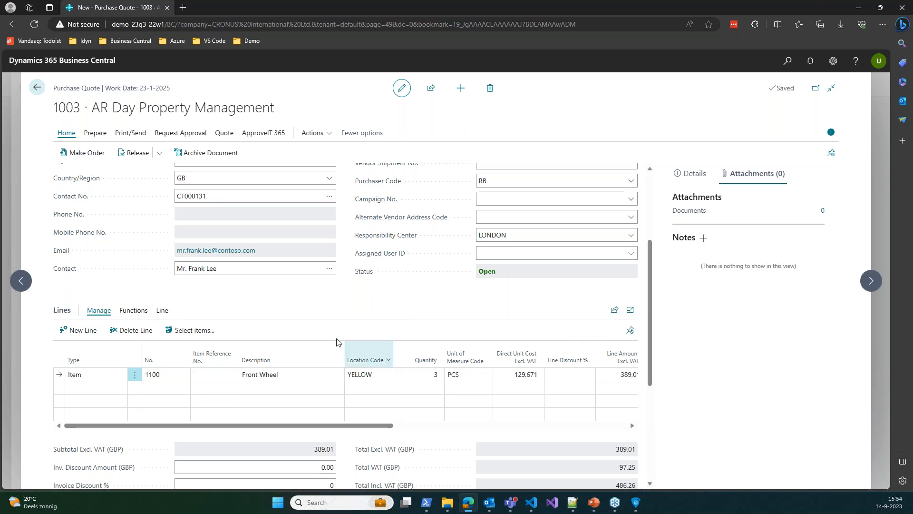
pyautogui.scroll(-5, 314, 356)
pyautogui.scroll(7, 310, 359)
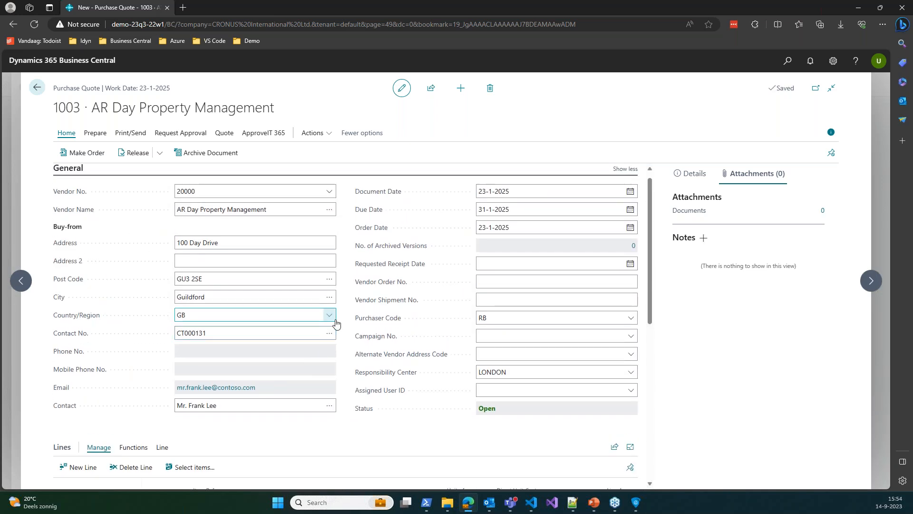
pyautogui.scroll(1, 326, 316)
pyautogui.scroll(-3, 271, 199)
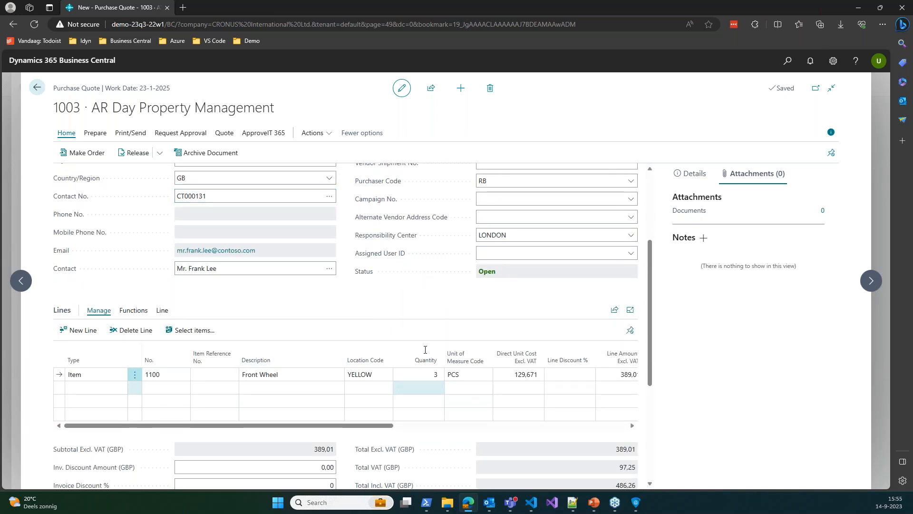
pyautogui.scroll(3, 419, 238)
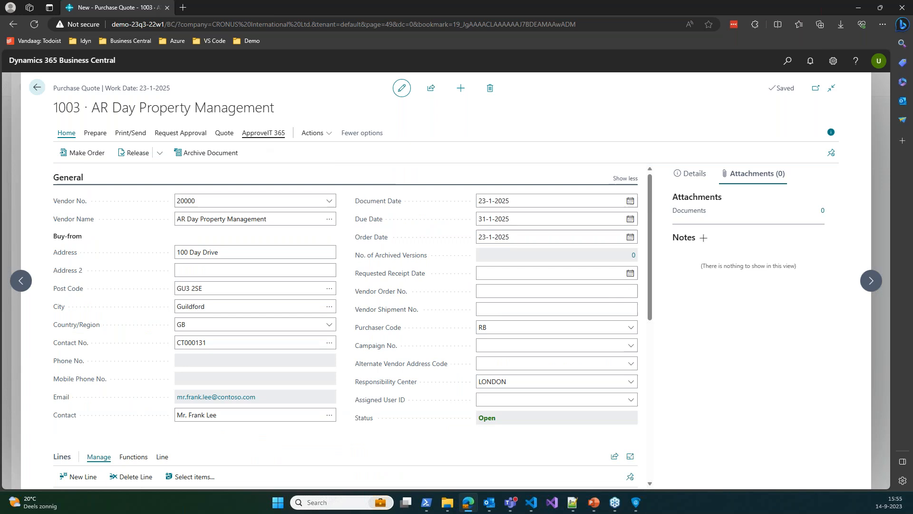
pyautogui.click(263, 133)
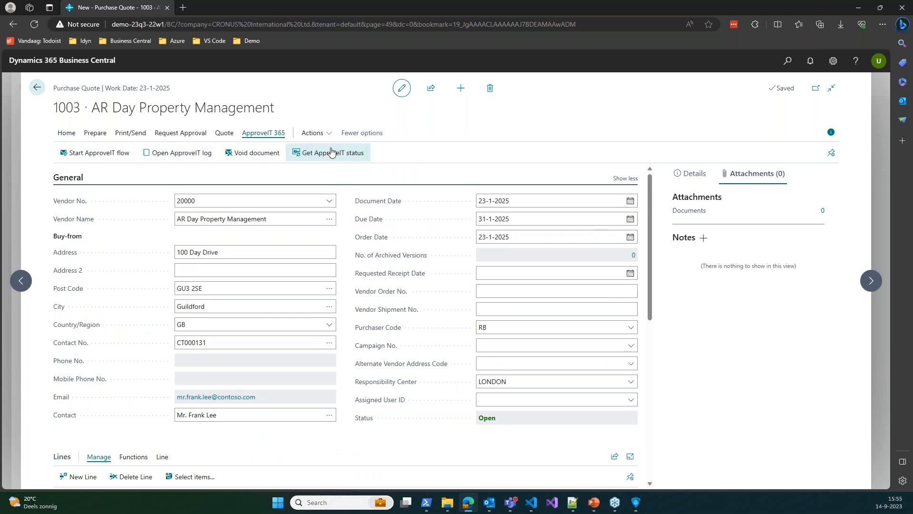
# Start the ApproveIT flow for purchase quote 1003, adjust the recipient's e-mail, and send it to DocuSign
pyautogui.click(91, 156)
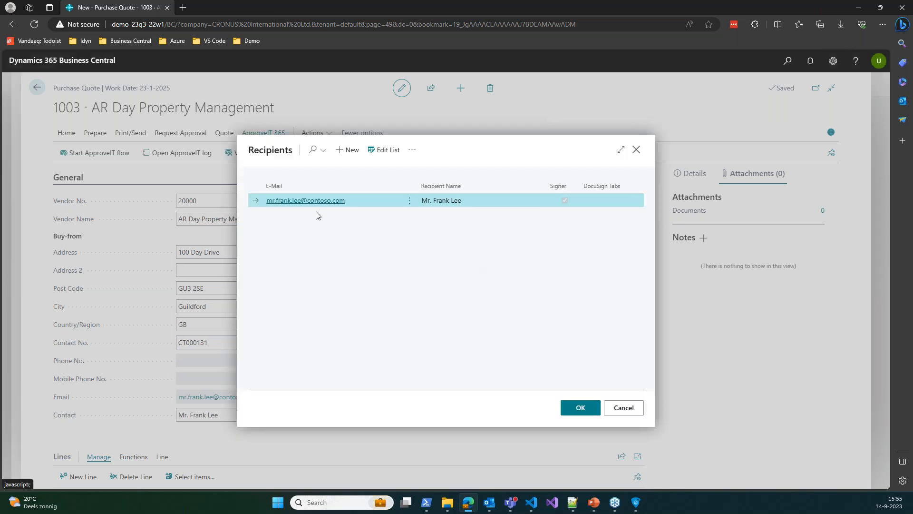
pyautogui.click(355, 200)
pyautogui.write('D')
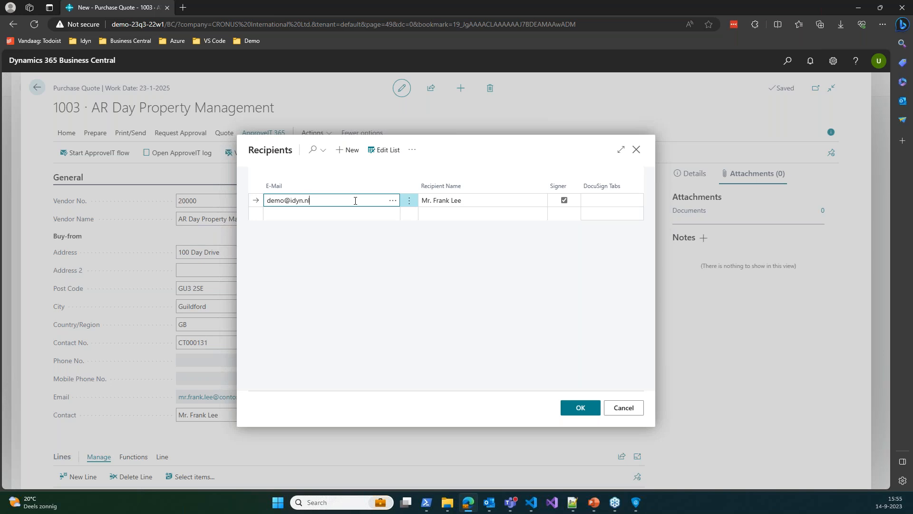
pyautogui.click(448, 202)
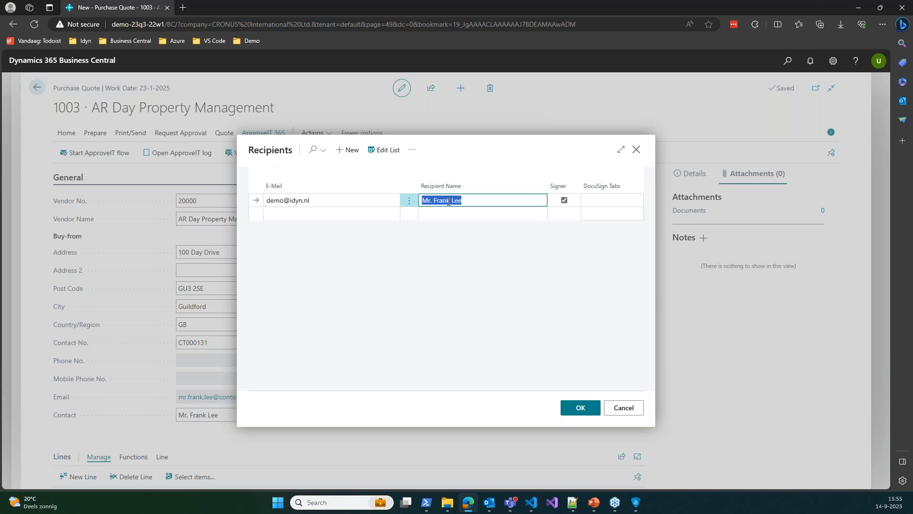
pyautogui.click(376, 201)
pyautogui.click(388, 201)
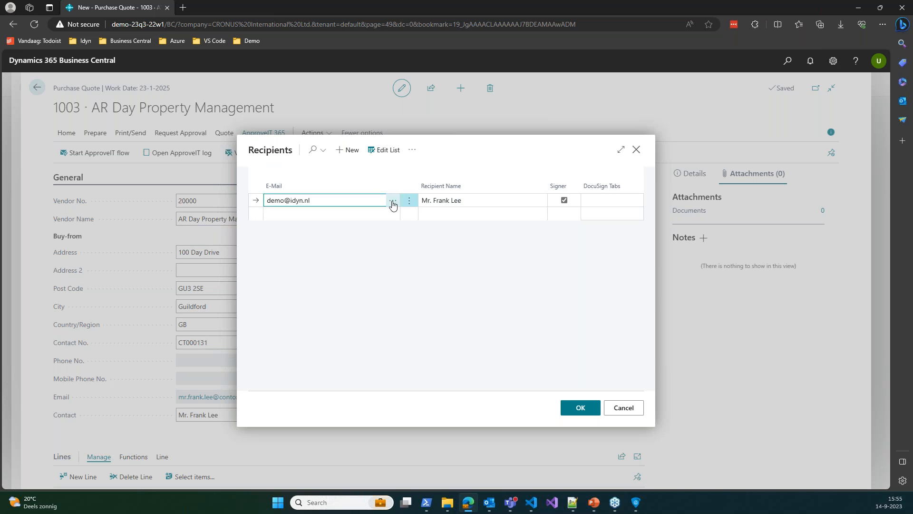
pyautogui.click(392, 201)
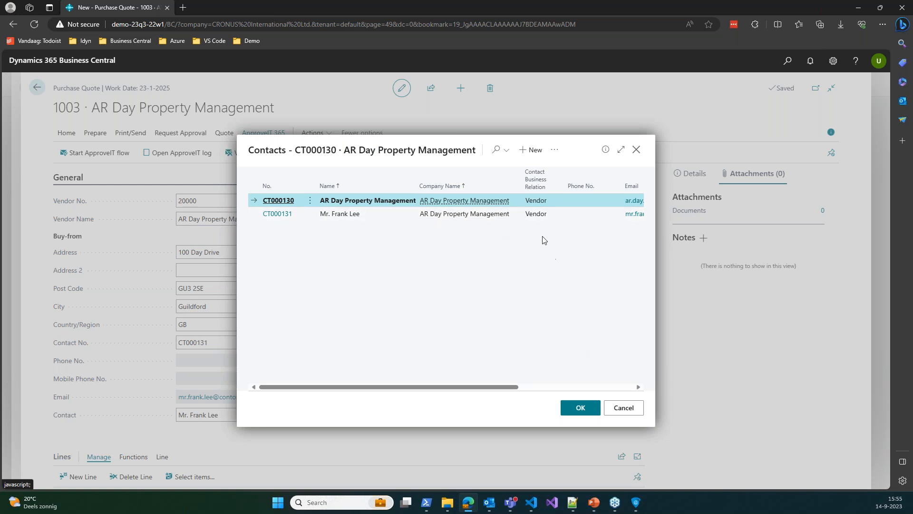
pyautogui.click(618, 407)
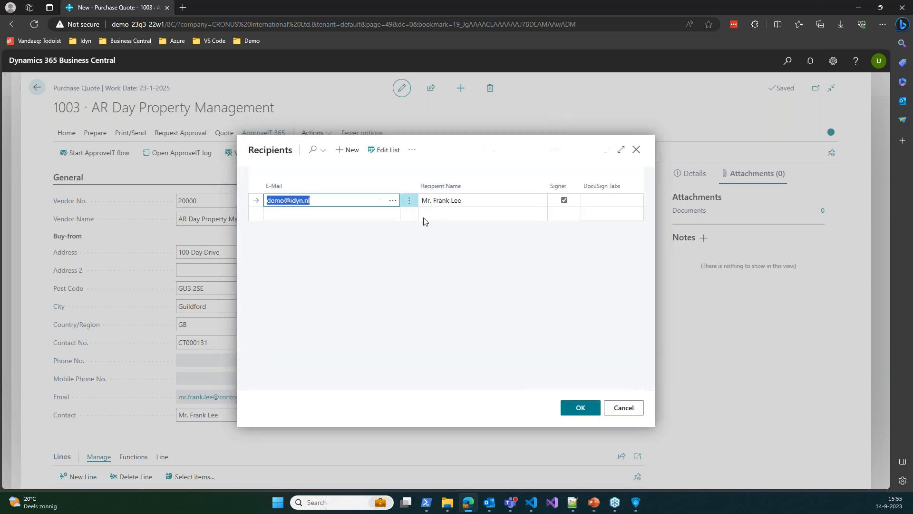
pyautogui.click(364, 200)
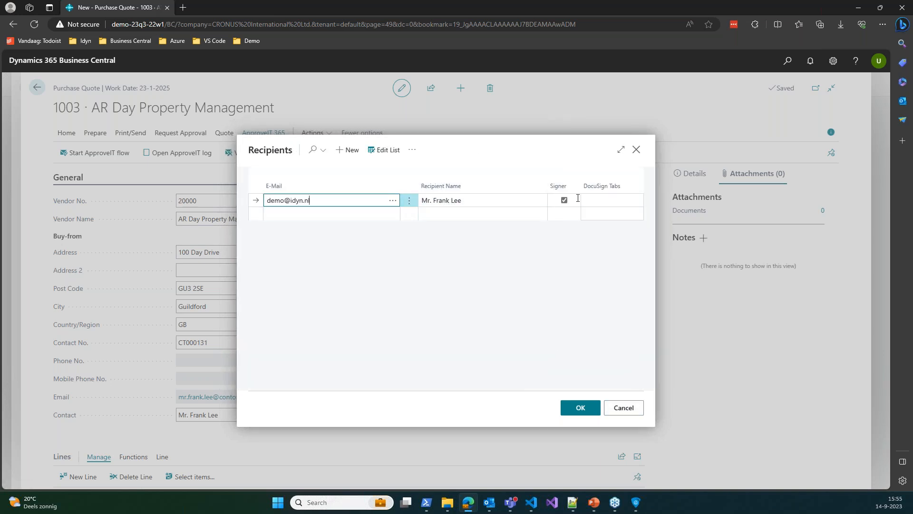
pyautogui.click(531, 200)
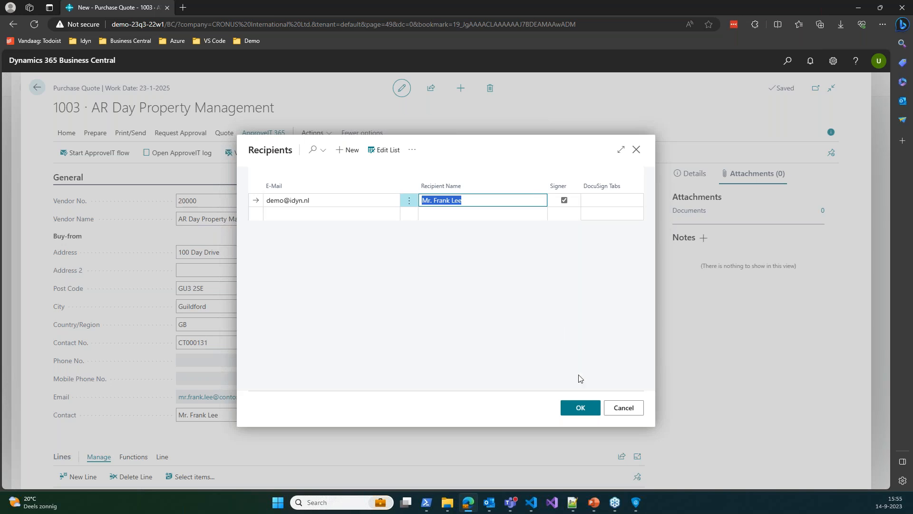
pyautogui.click(580, 407)
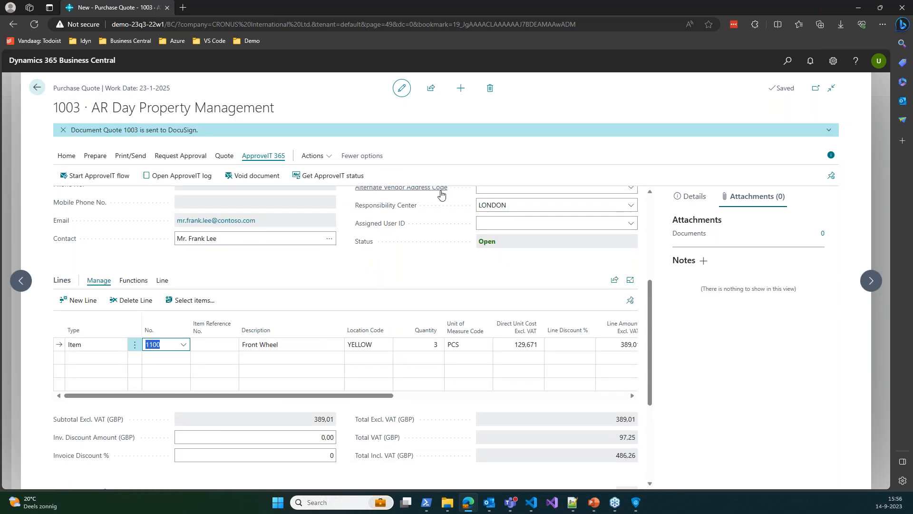
pyautogui.moveTo(441, 193)
pyautogui.click(466, 141)
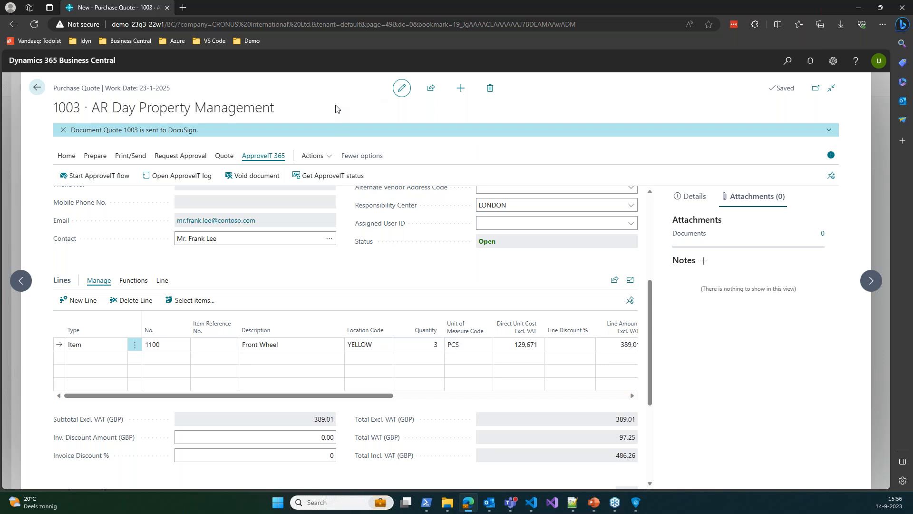
# Show the '[DEMO] Purchase quote from idyn B.V.' DocuSign e-mail full screen in Outlook
pyautogui.hotkey('alt', 'Tab')
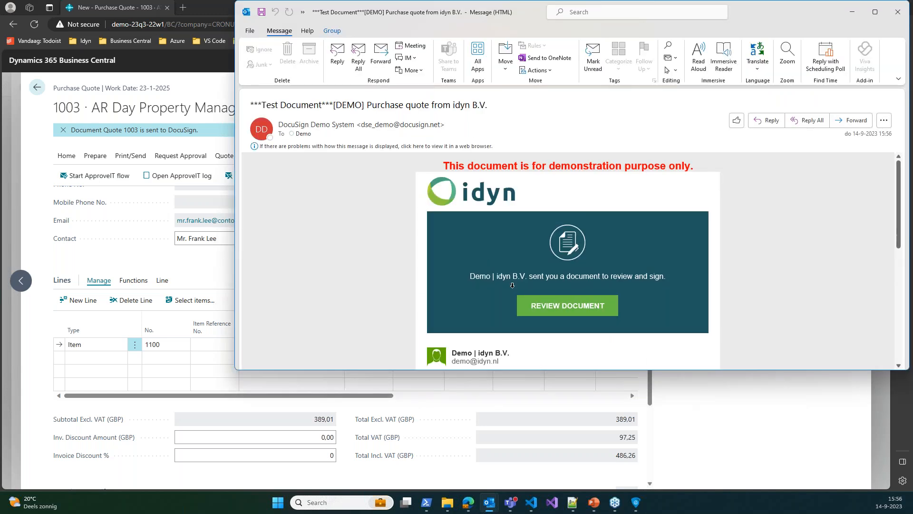
pyautogui.click(874, 12)
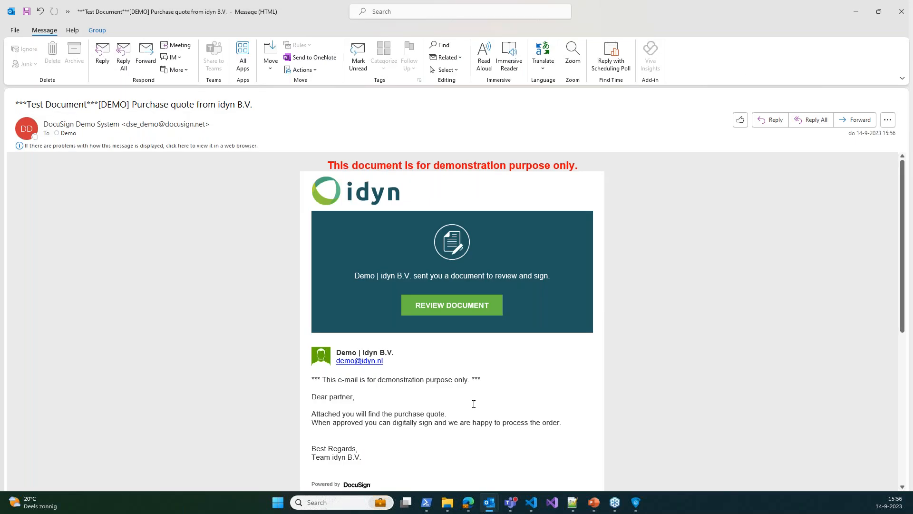
pyautogui.moveTo(399, 417); pyautogui.dragTo(453, 410)
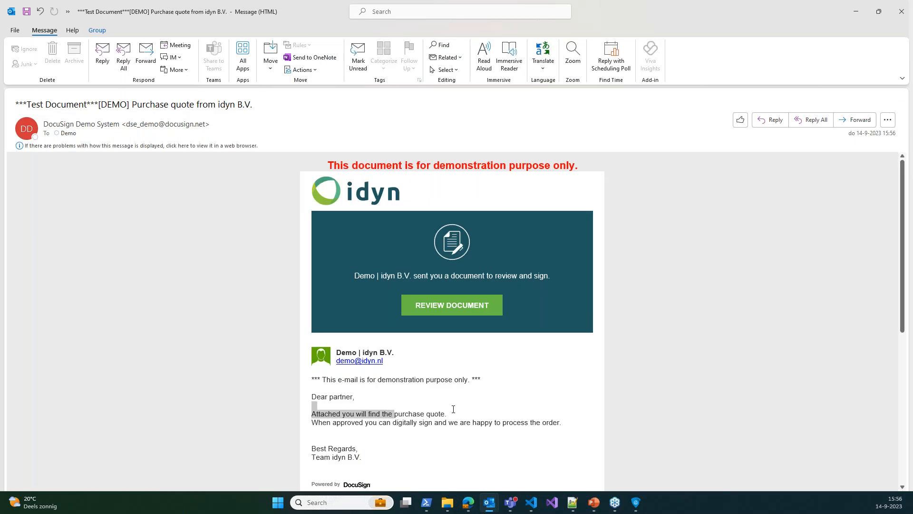
pyautogui.click(454, 414)
pyautogui.doubleClick(408, 414)
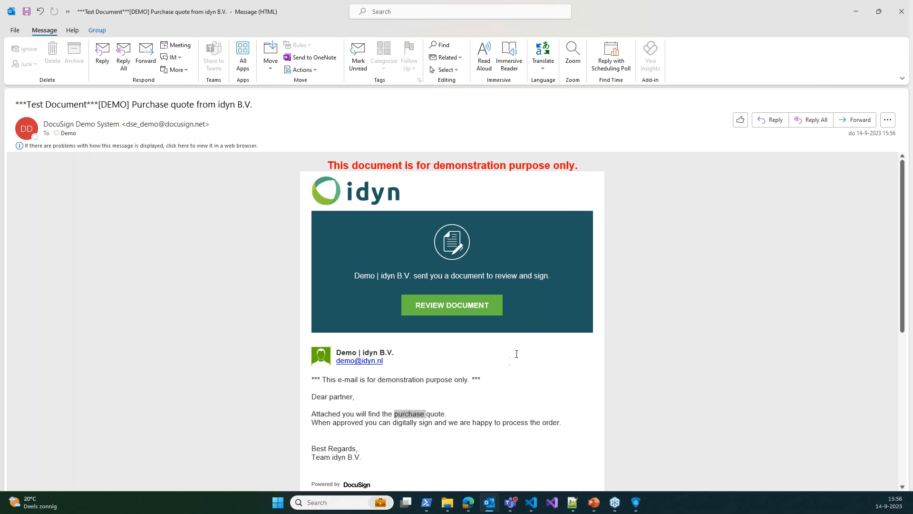
# Open purchase quote 1003 from the DocuSign e-mail and scroll through its 3 Front Wheel lines to the Sign field
pyautogui.click(468, 306)
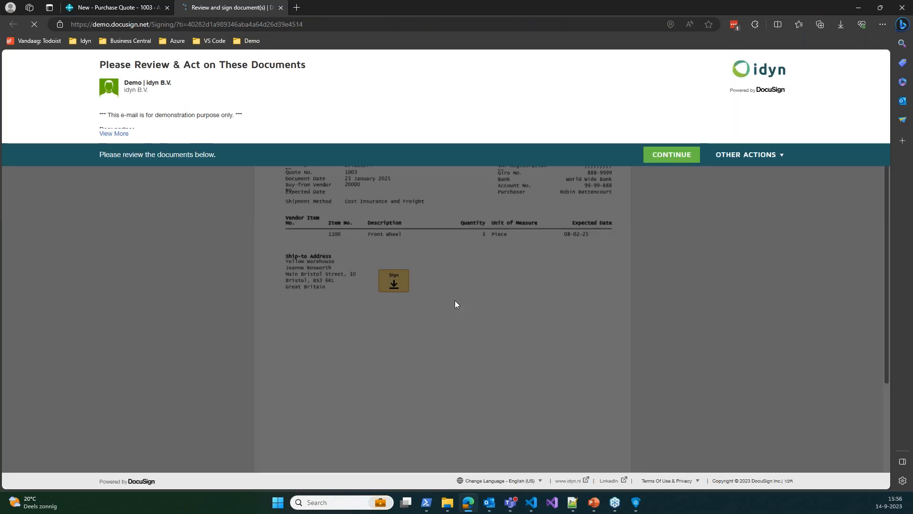
pyautogui.click(656, 155)
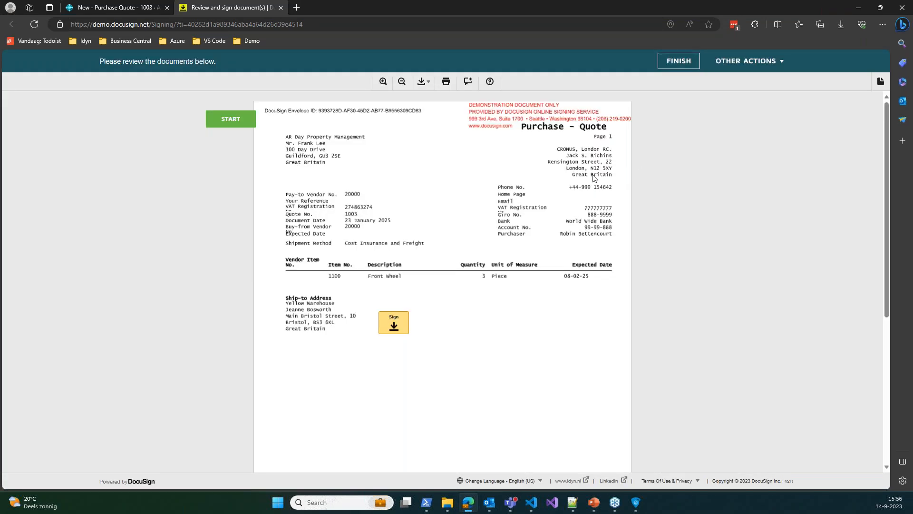
pyautogui.scroll(-3, 490, 285)
pyautogui.scroll(3, 469, 255)
pyautogui.scroll(-2, 504, 288)
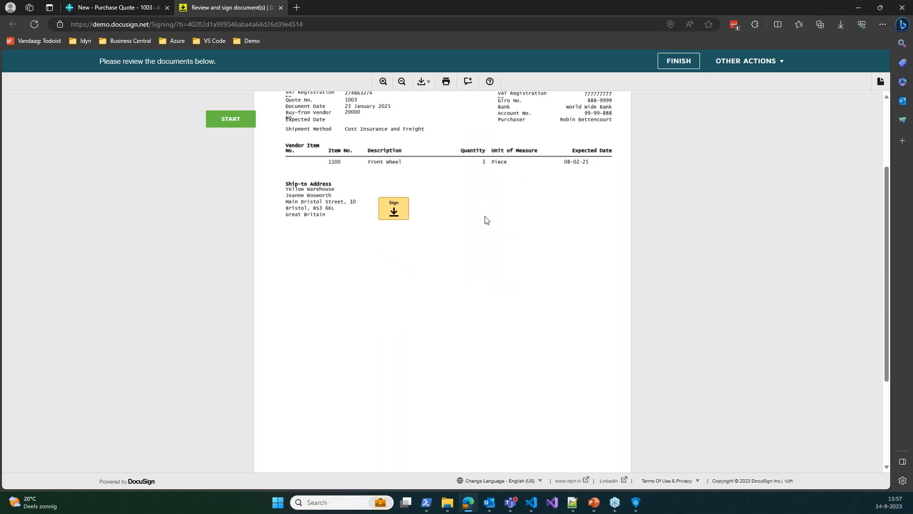
pyautogui.scroll(2, 488, 221)
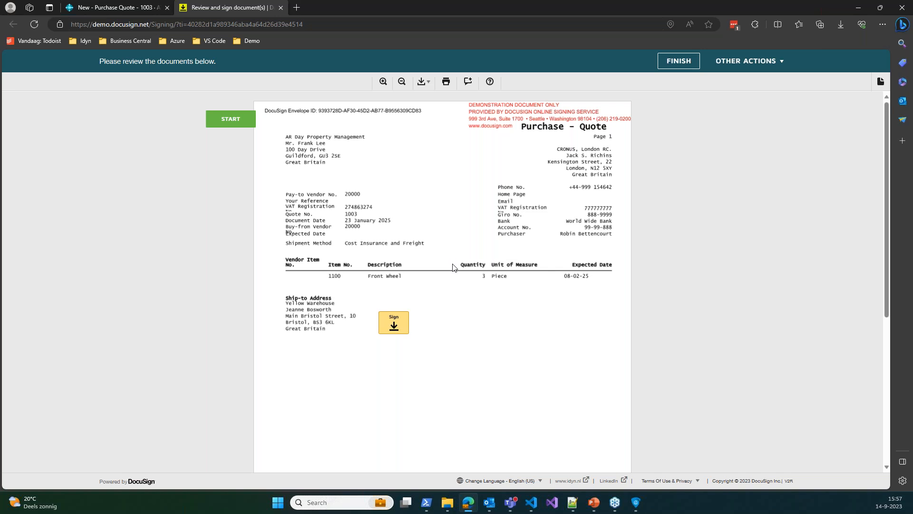
pyautogui.scroll(-4, 479, 286)
pyautogui.scroll(4, 478, 286)
pyautogui.scroll(-1, 432, 190)
pyautogui.scroll(1, 435, 190)
pyautogui.scroll(-5, 363, 302)
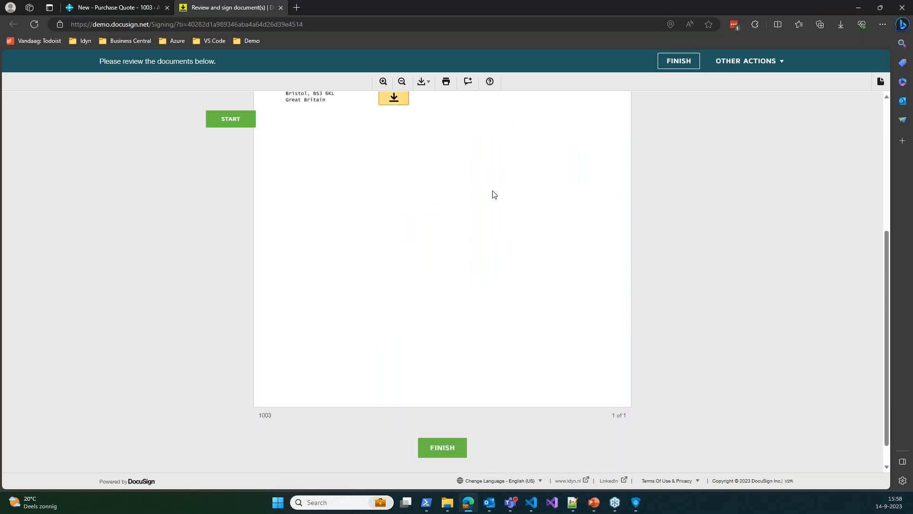
pyautogui.scroll(5, 433, 283)
pyautogui.scroll(-1, 427, 411)
pyautogui.scroll(1, 426, 380)
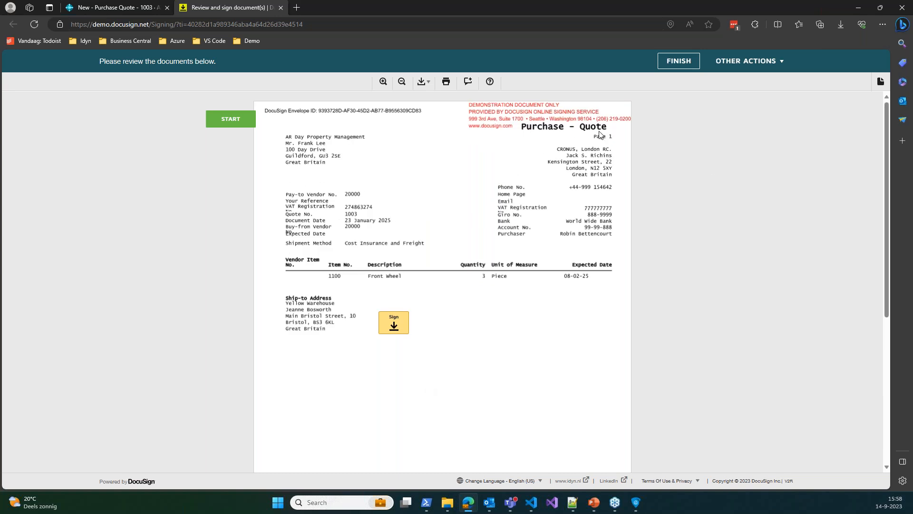
pyautogui.scroll(-4, 463, 383)
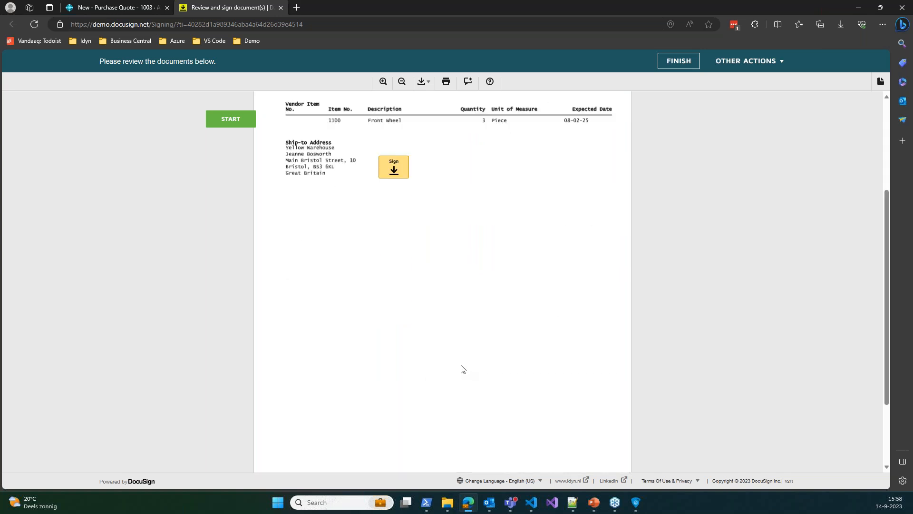
pyautogui.scroll(3, 463, 369)
# Sign quote 1003 with the saved signature and initials, finish, and return to the Business Central quote
pyautogui.click(393, 295)
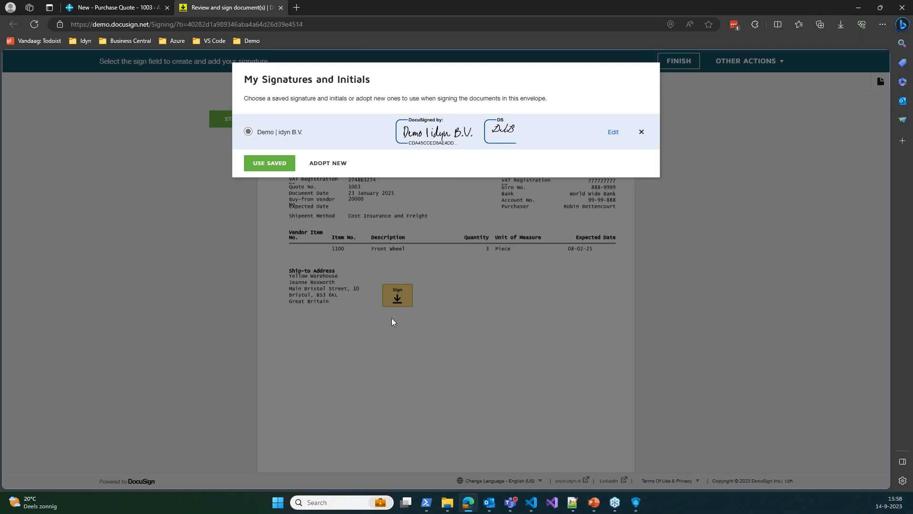
pyautogui.click(275, 163)
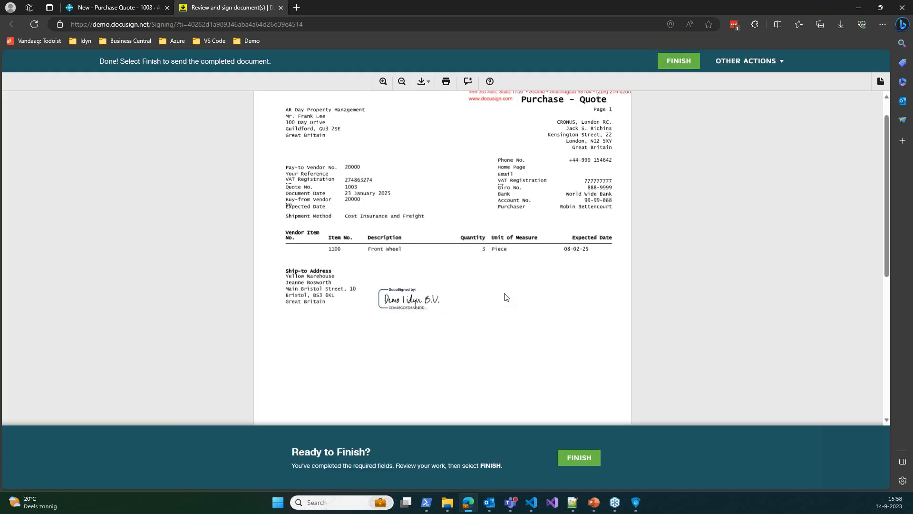
pyautogui.click(568, 457)
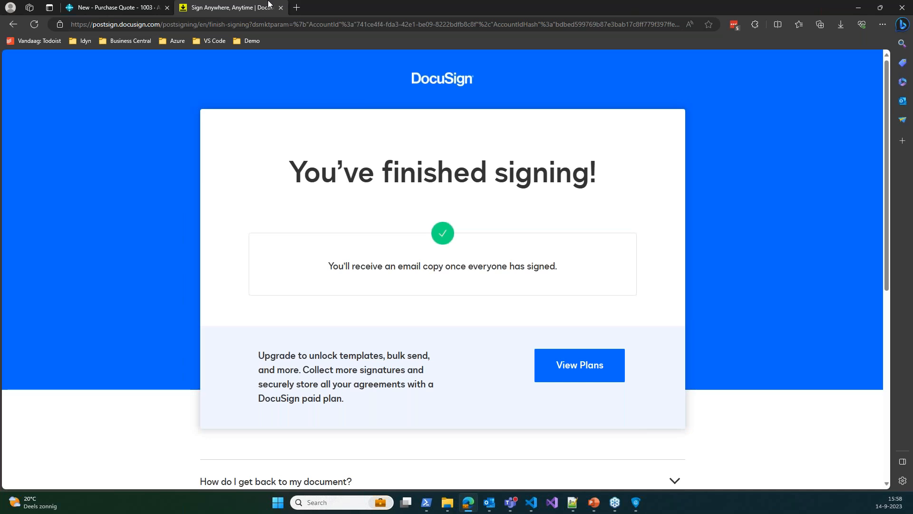
pyautogui.middleClick(268, 2)
pyautogui.click(63, 133)
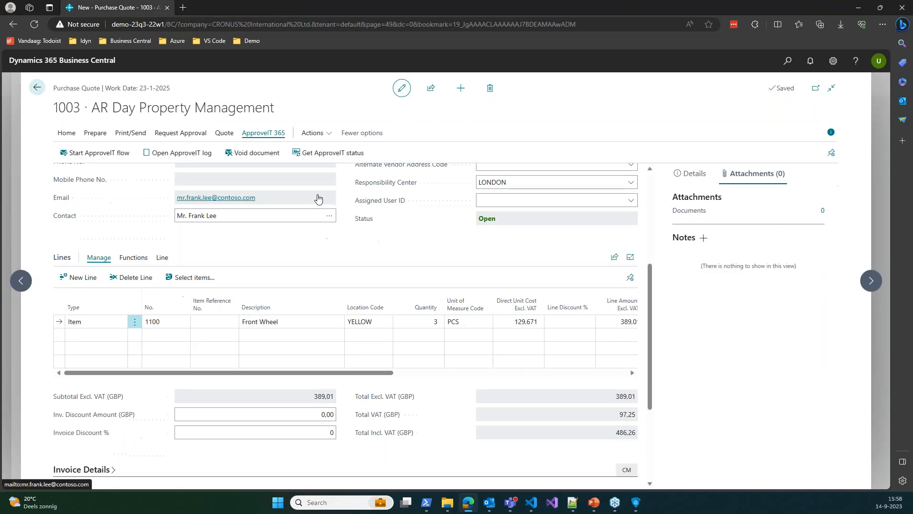
# Refresh quote 1003's ApproveIT status so it shows completed
pyautogui.click(336, 153)
pyautogui.scroll(-3, 366, 238)
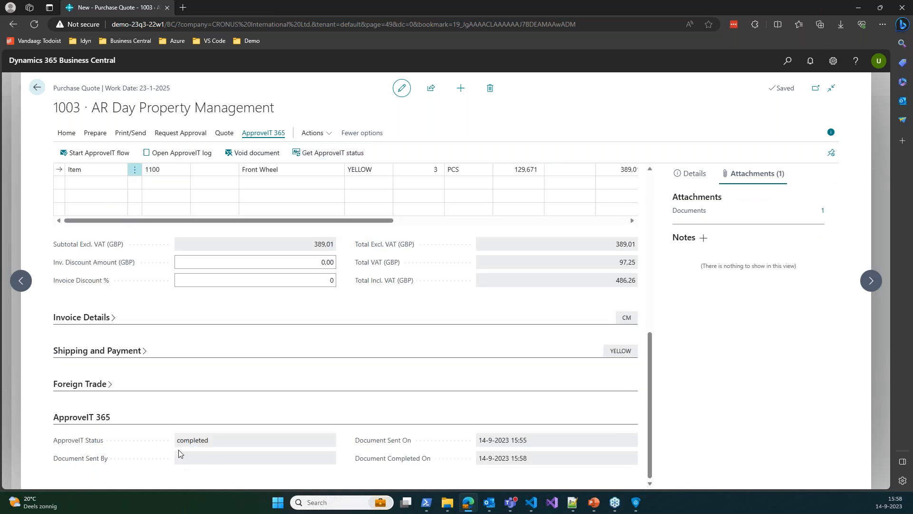
pyautogui.scroll(10, 279, 381)
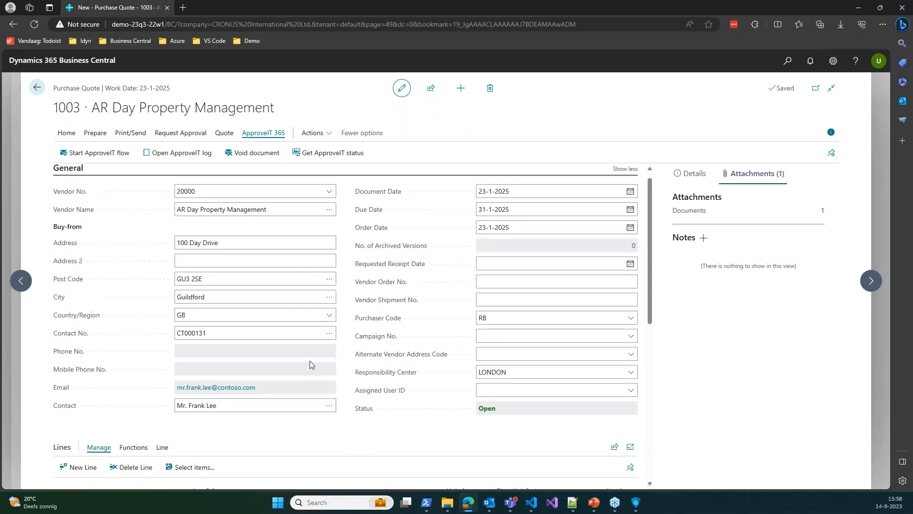
# Check the attached signed quote PDF, then go back to the Purchase Quotes list
pyautogui.click(823, 212)
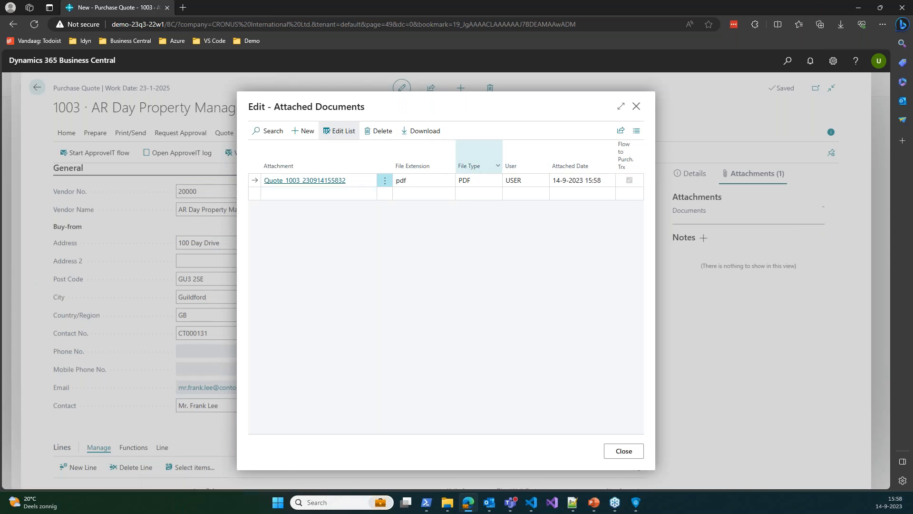
pyautogui.click(637, 108)
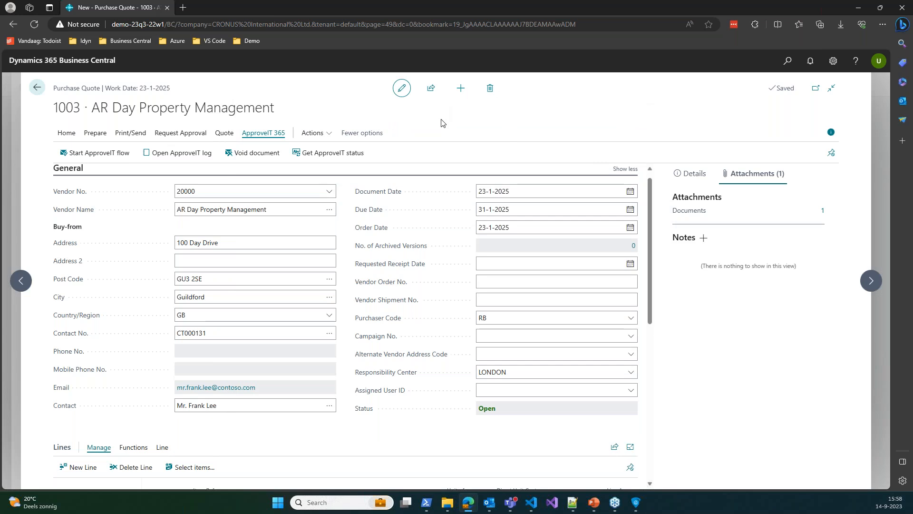
pyautogui.click(38, 88)
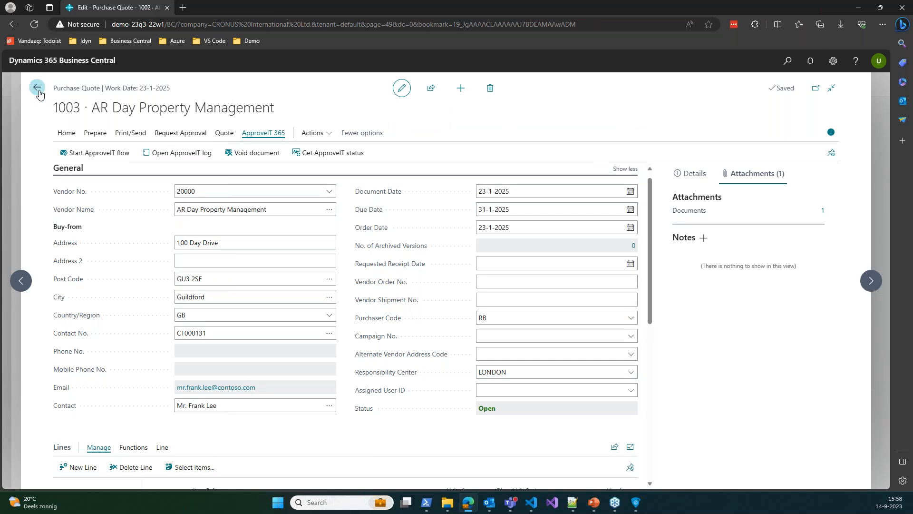
pyautogui.click(39, 89)
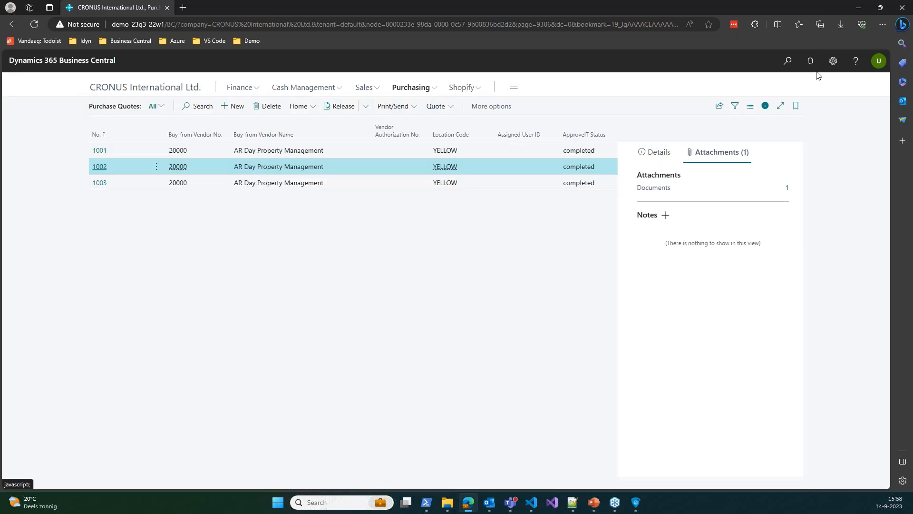
# Find Service Quotes via Tell Me with 'service quote' and open SQ000001
pyautogui.click(788, 61)
pyautogui.write('service quote')
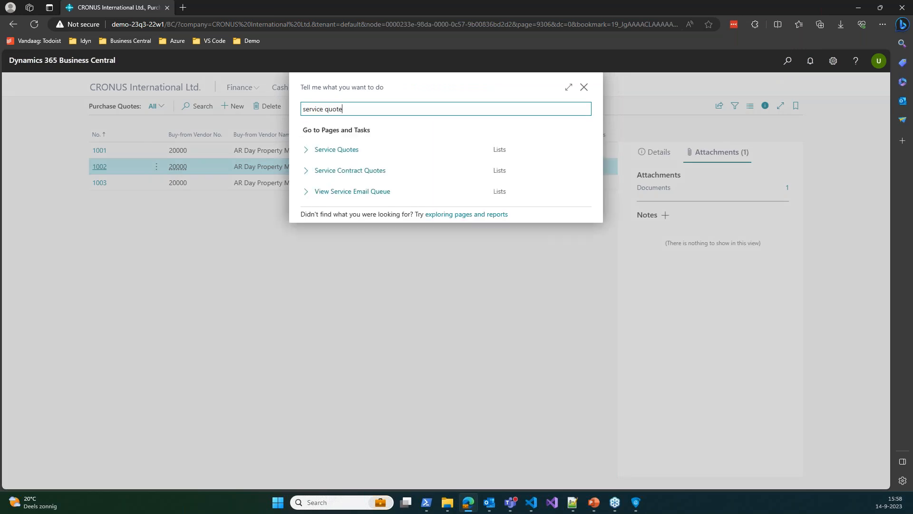
pyautogui.click(348, 149)
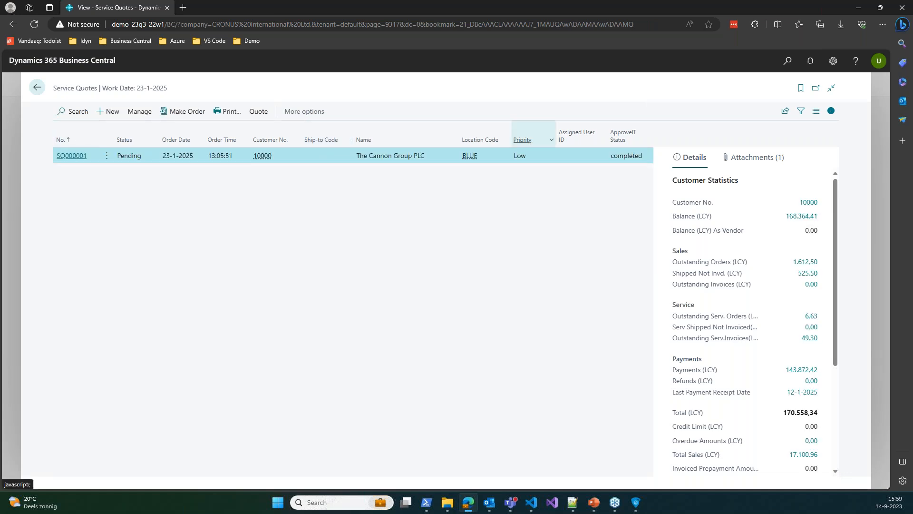
pyautogui.click(71, 155)
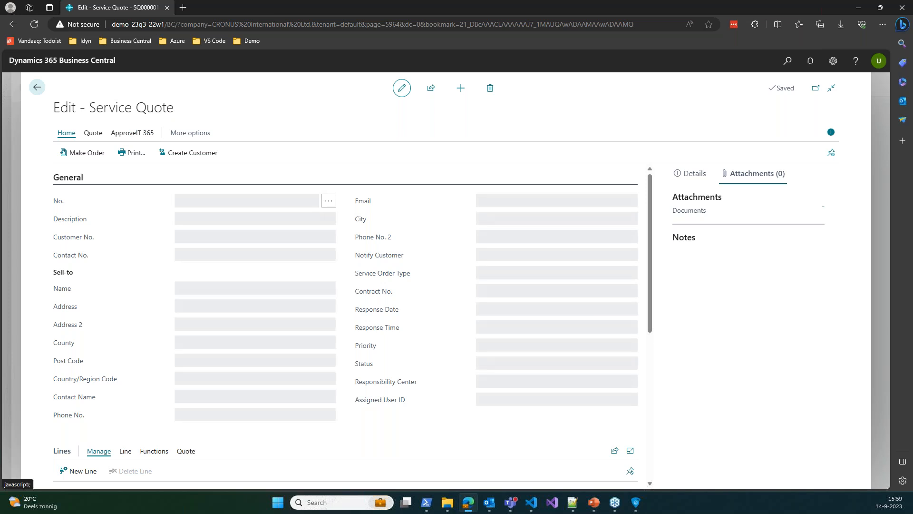
# Try the Start ApproveIT flow on SQ000001, decline restarting it, and acknowledge the already-started message
pyautogui.click(136, 133)
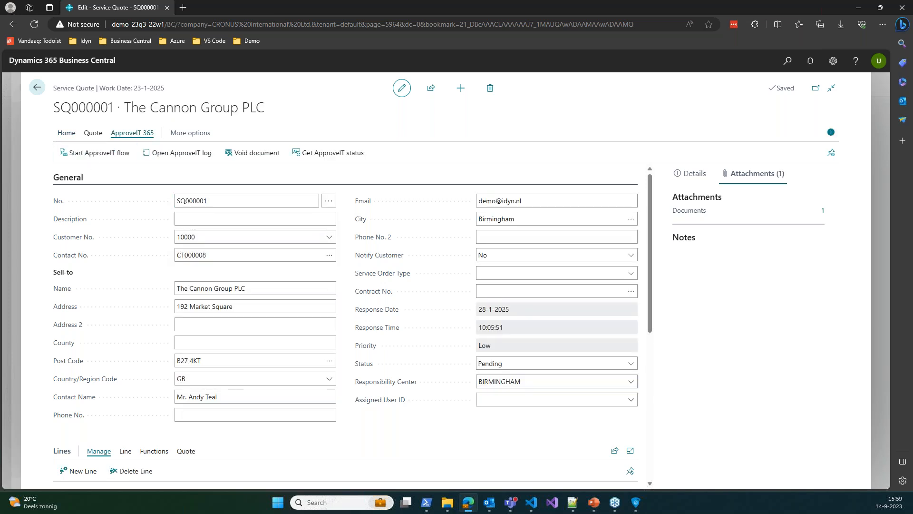
pyautogui.click(92, 157)
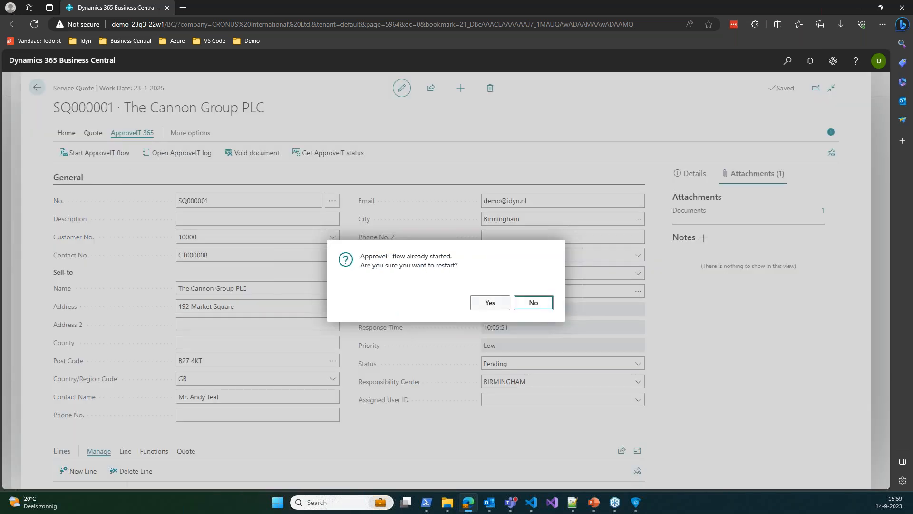
pyautogui.click(533, 303)
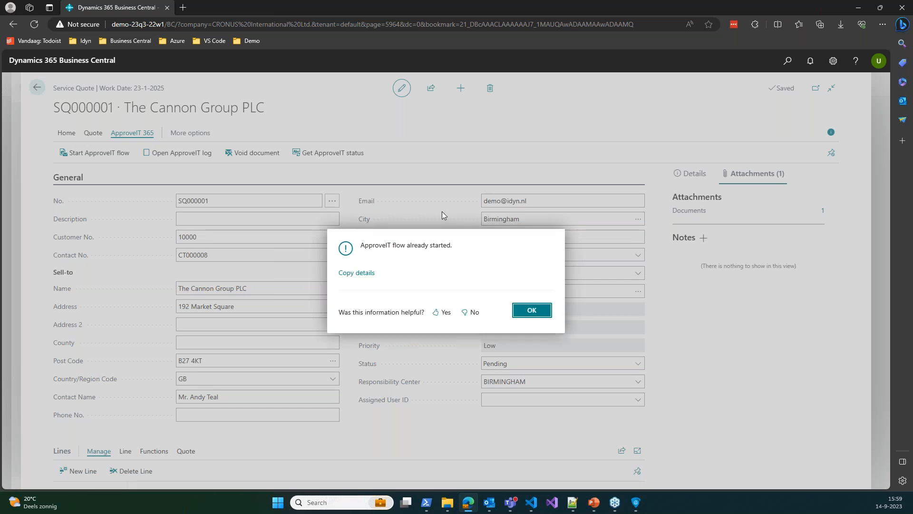
pyautogui.click(542, 309)
pyautogui.scroll(-6, 419, 254)
pyautogui.scroll(5, 270, 347)
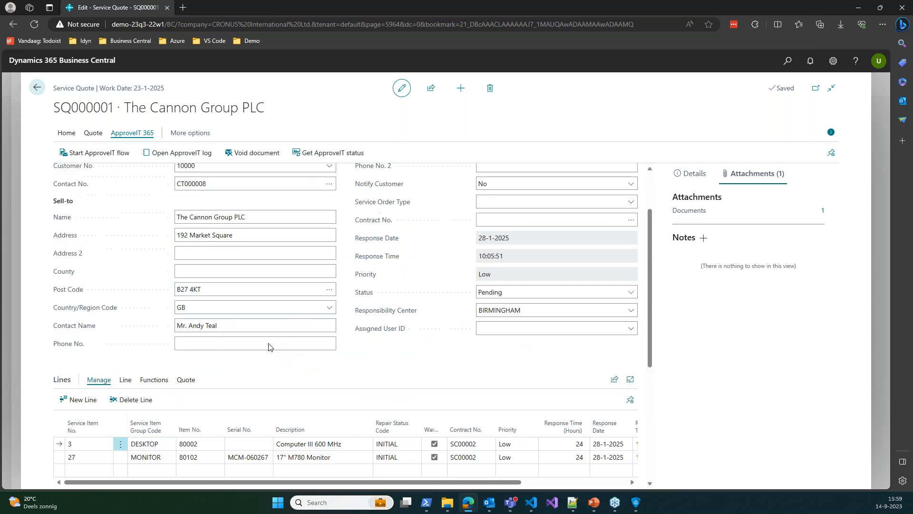
pyautogui.scroll(-3, 333, 334)
pyautogui.scroll(5, 286, 328)
pyautogui.click(260, 326)
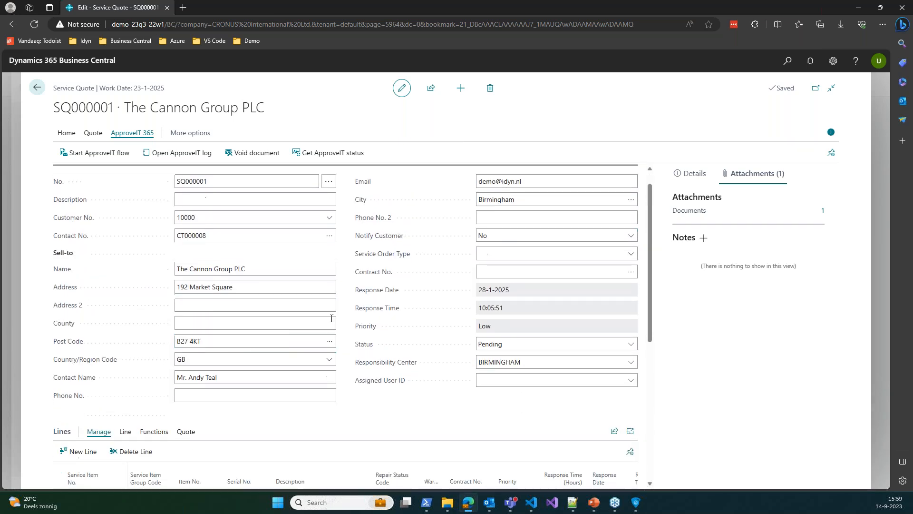
pyautogui.scroll(-3, 317, 305)
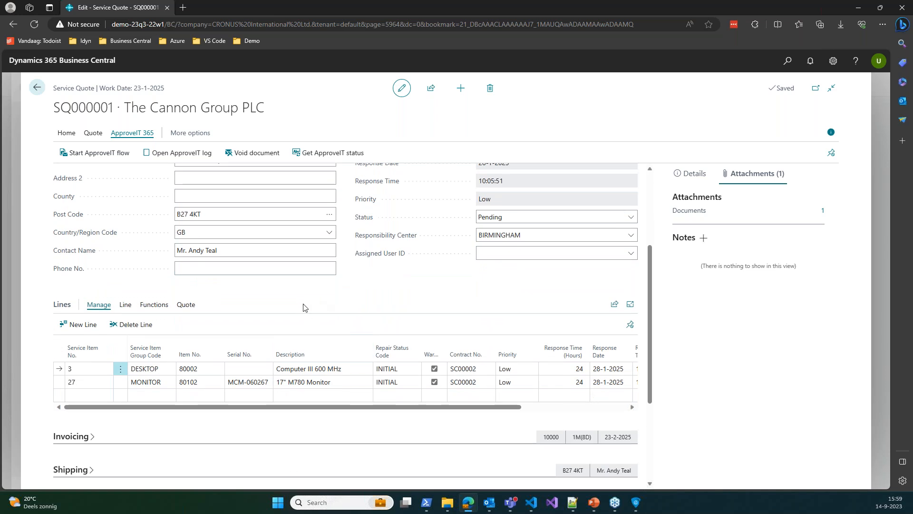
pyautogui.scroll(3, 351, 298)
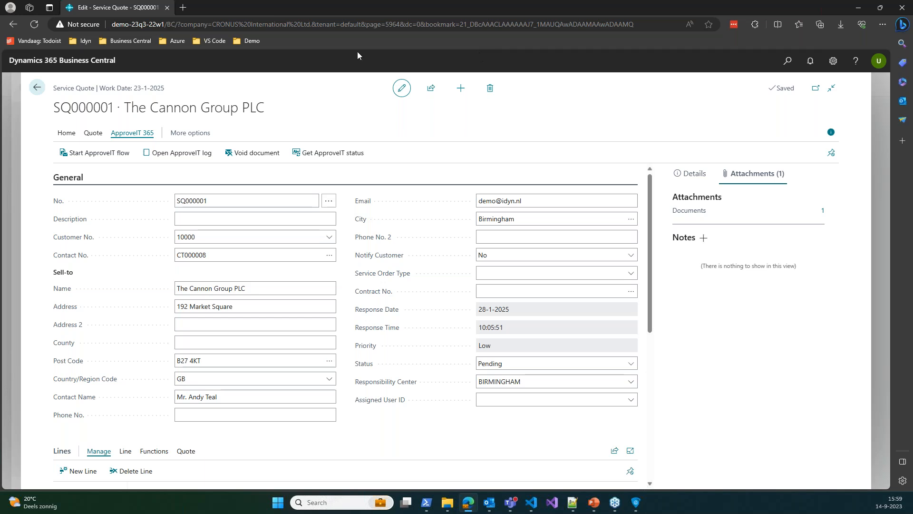
# Restart the ApproveIT flow for SQ000001 and accept the recipients to send it to DocuSign
pyautogui.click(106, 153)
pyautogui.click(493, 303)
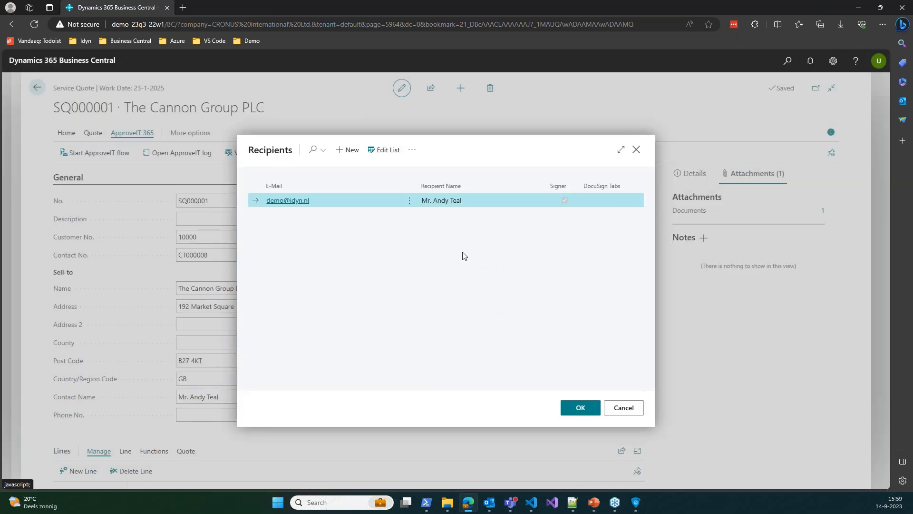
pyautogui.click(579, 410)
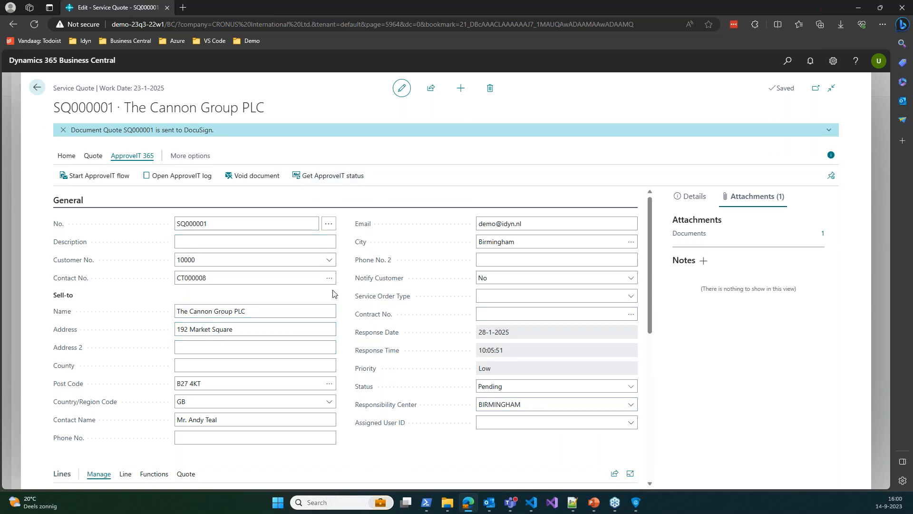
pyautogui.scroll(-8, 275, 203)
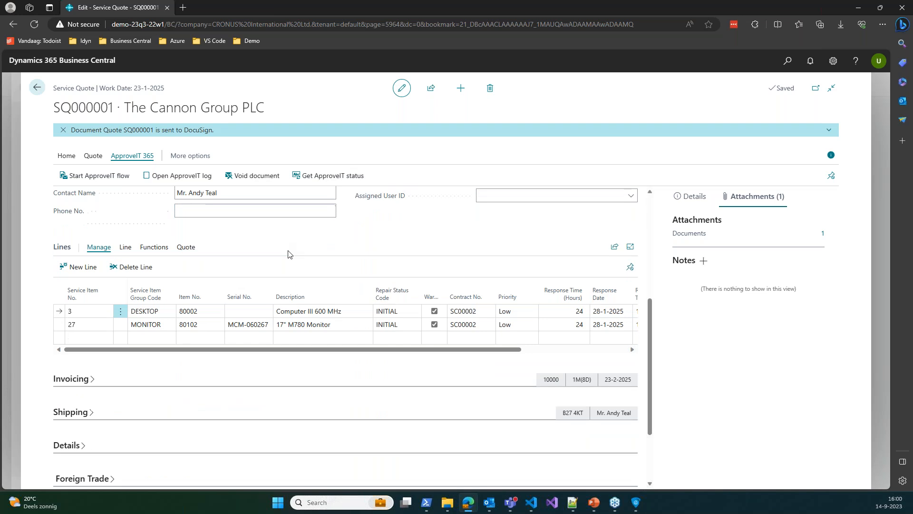
pyautogui.scroll(8, 264, 384)
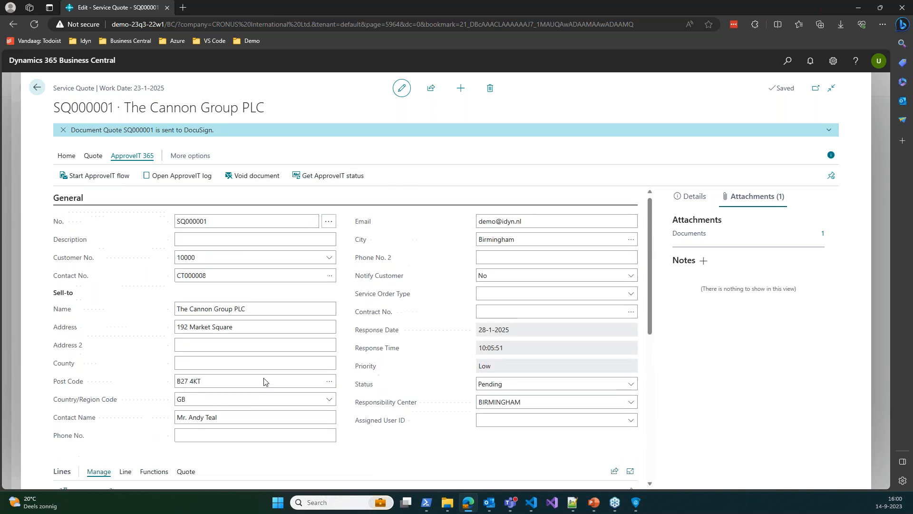
# Switch to Outlook and maximize the DocuSign review e-mail
pyautogui.hotkey('alt', 'Tab')
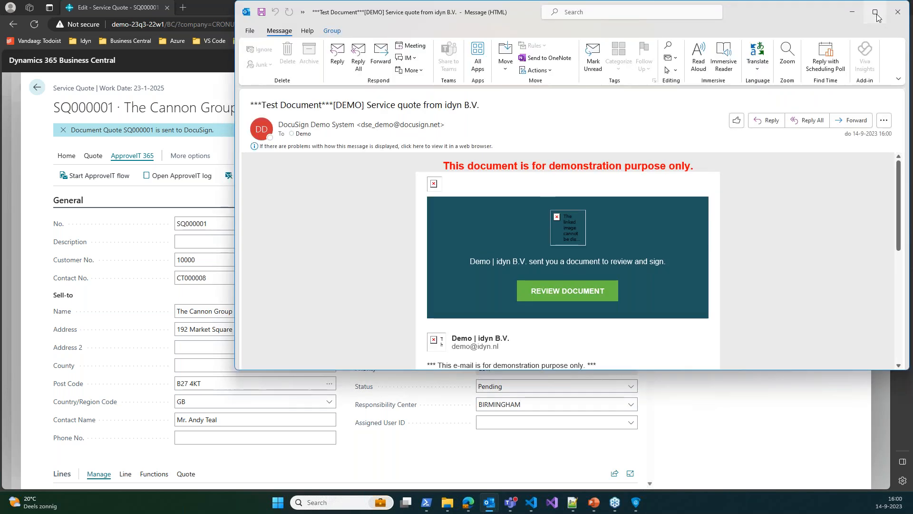
pyautogui.click(876, 12)
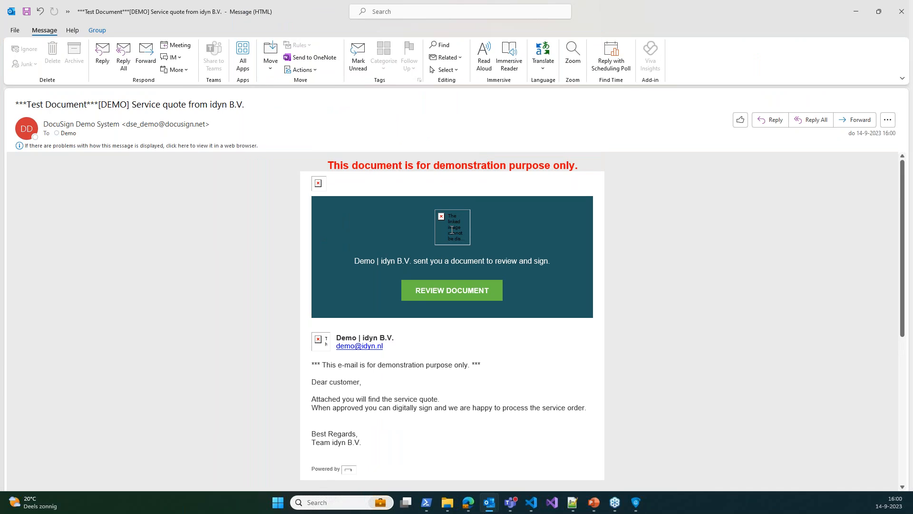
pyautogui.rightClick(450, 229)
pyautogui.click(420, 253)
# Review service quote SQ000001 in DocuSign, then close the signing tab and leave it unsigned
pyautogui.click(470, 292)
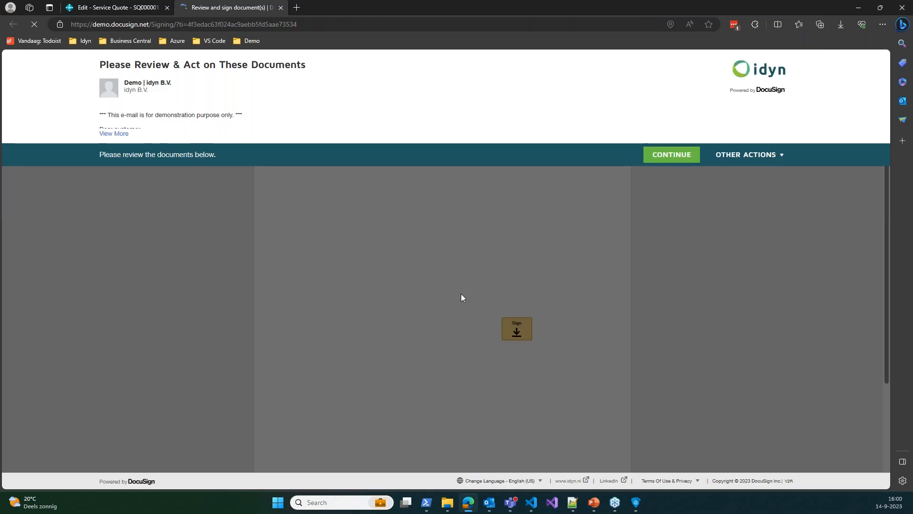
pyautogui.click(675, 155)
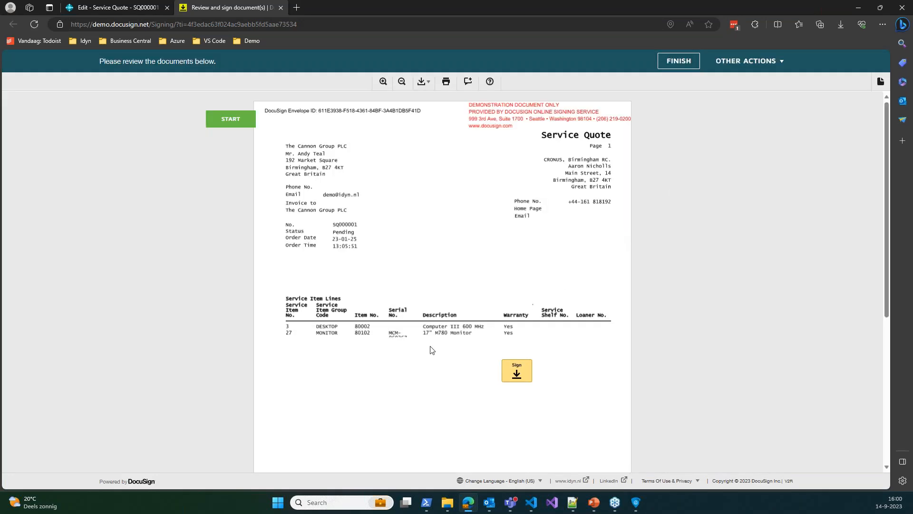
pyautogui.scroll(-10, 487, 174)
pyautogui.scroll(10, 439, 230)
pyautogui.click(281, 8)
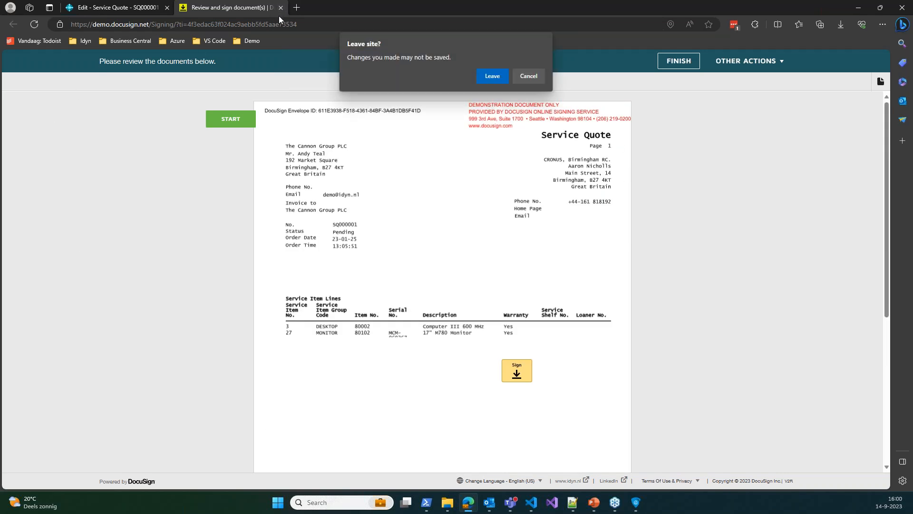
pyautogui.click(504, 76)
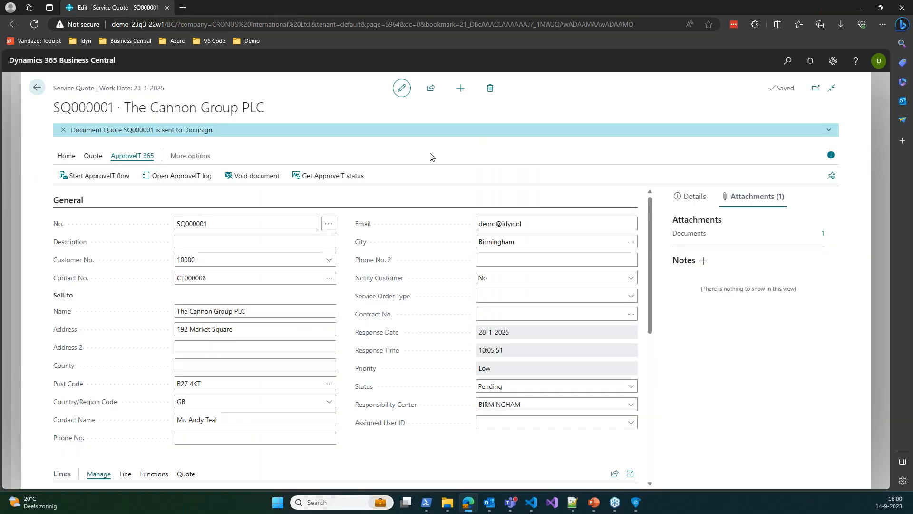
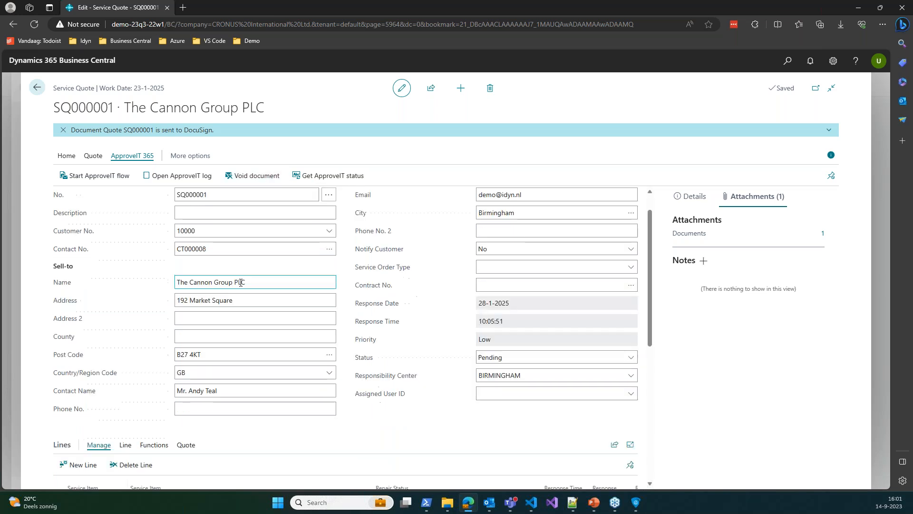
# Void the DocuSign envelope for service quote SQ000001, giving 'Cancelled' as the void reason
pyautogui.scroll(-4, 277, 281)
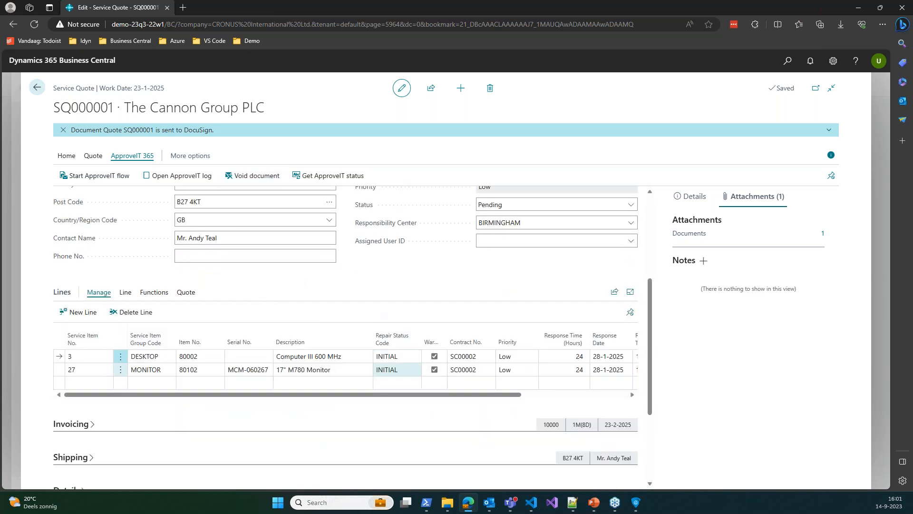
pyautogui.scroll(4, 295, 381)
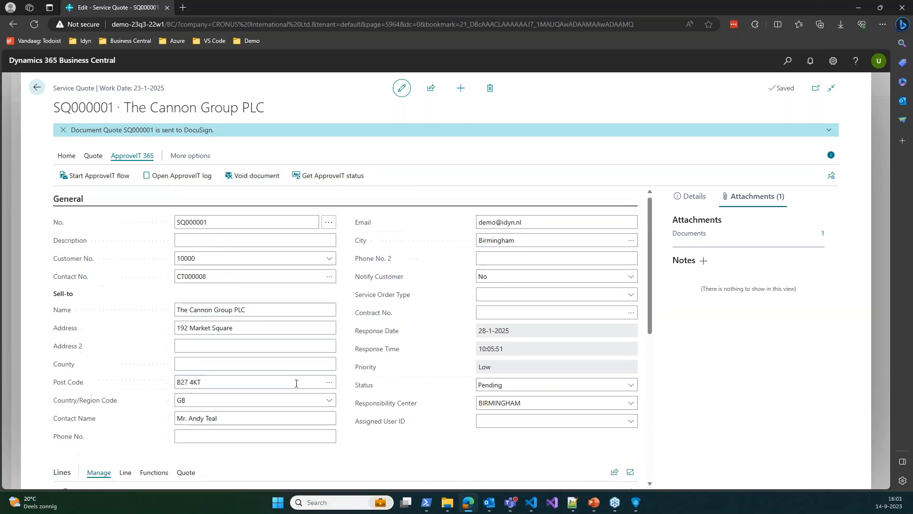
pyautogui.click(241, 177)
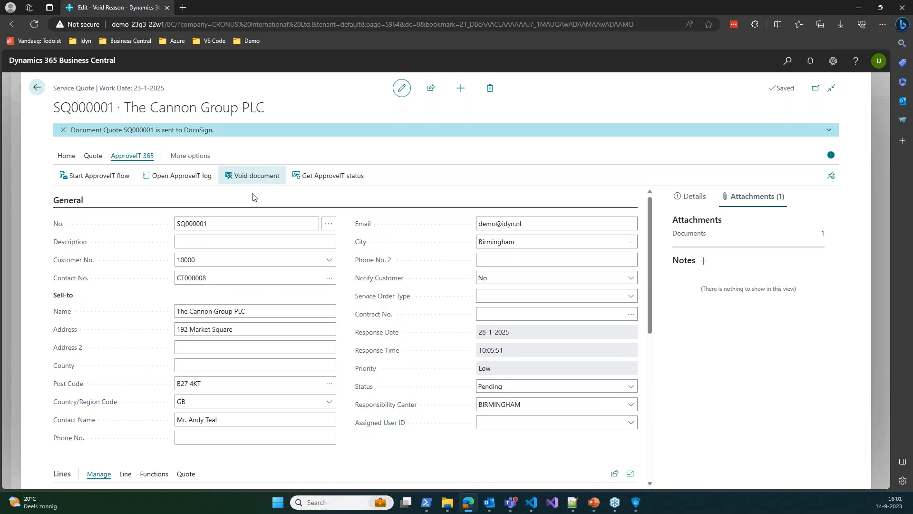
pyautogui.write('Cancelled')
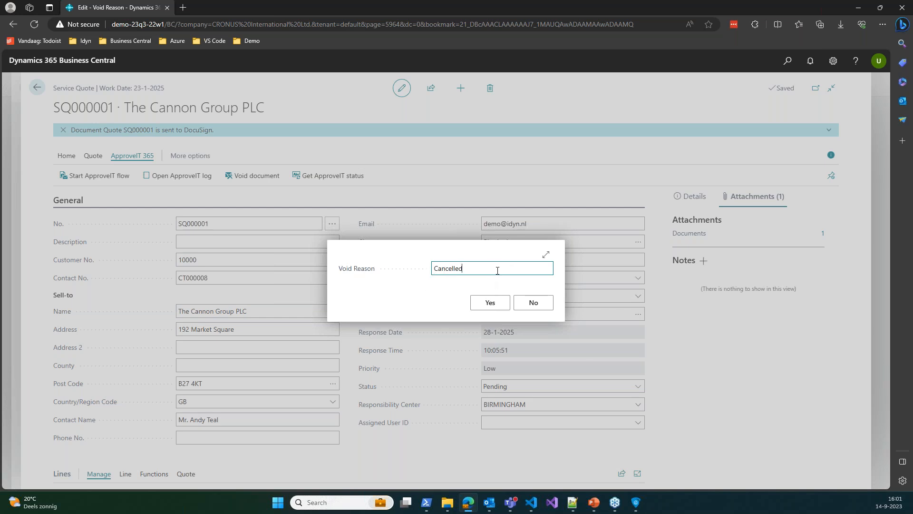
pyautogui.click(492, 305)
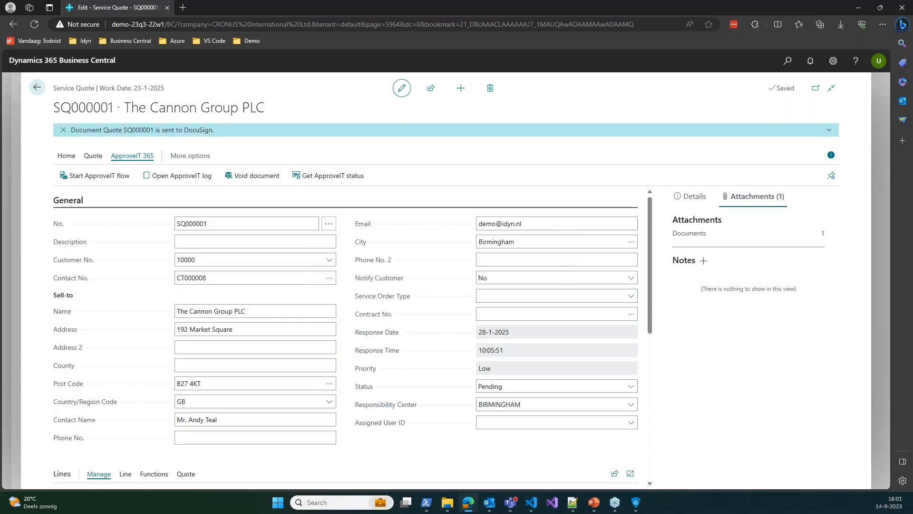
pyautogui.scroll(-7, 64, 451)
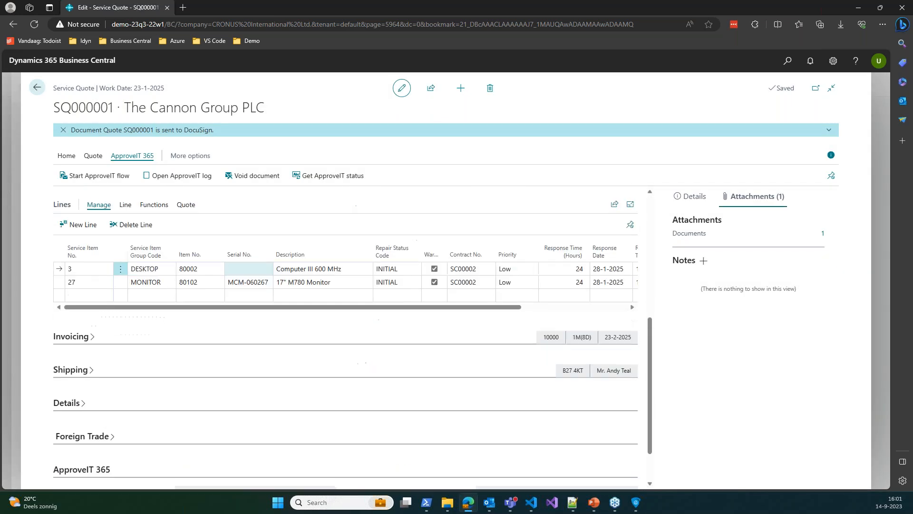
pyautogui.scroll(3, 113, 440)
pyautogui.scroll(5, 191, 430)
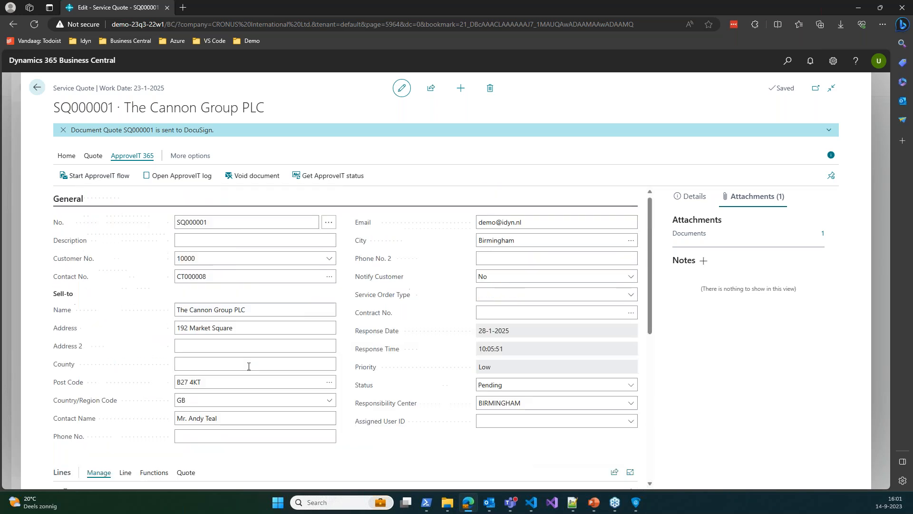
pyautogui.click(188, 177)
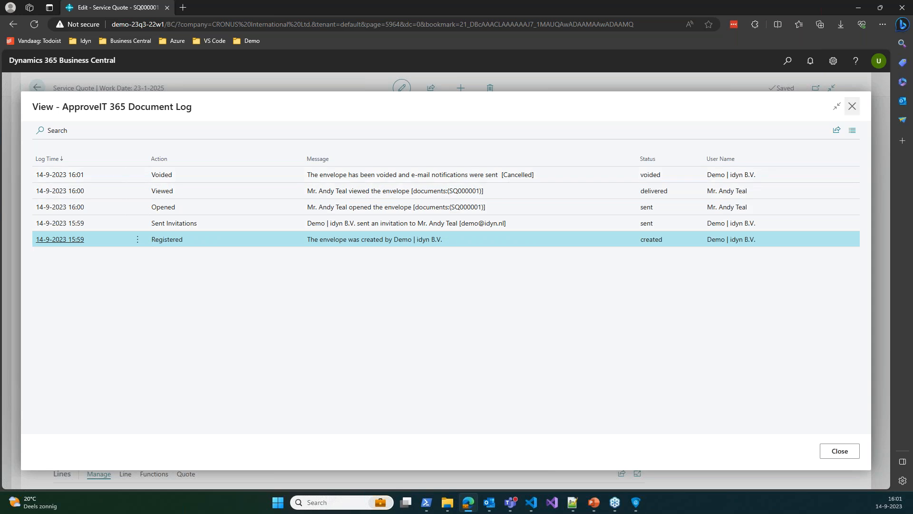
pyautogui.click(851, 108)
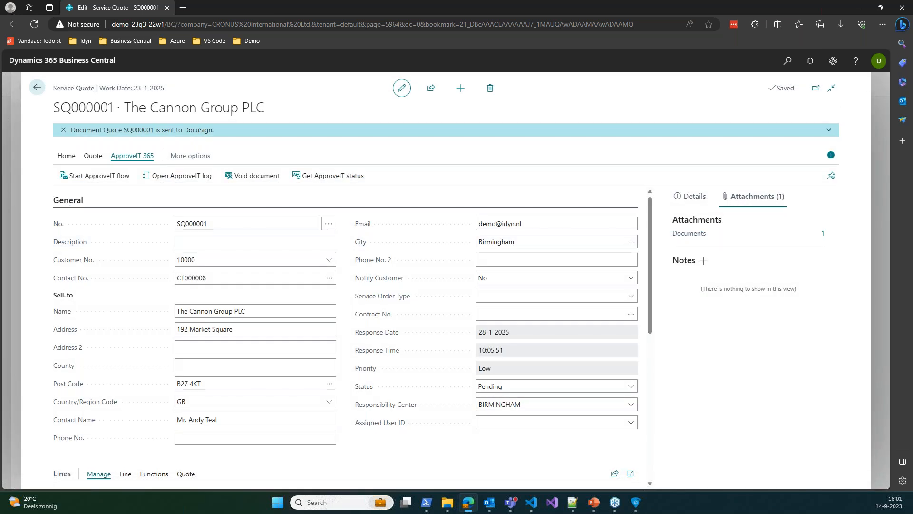
pyautogui.click(489, 502)
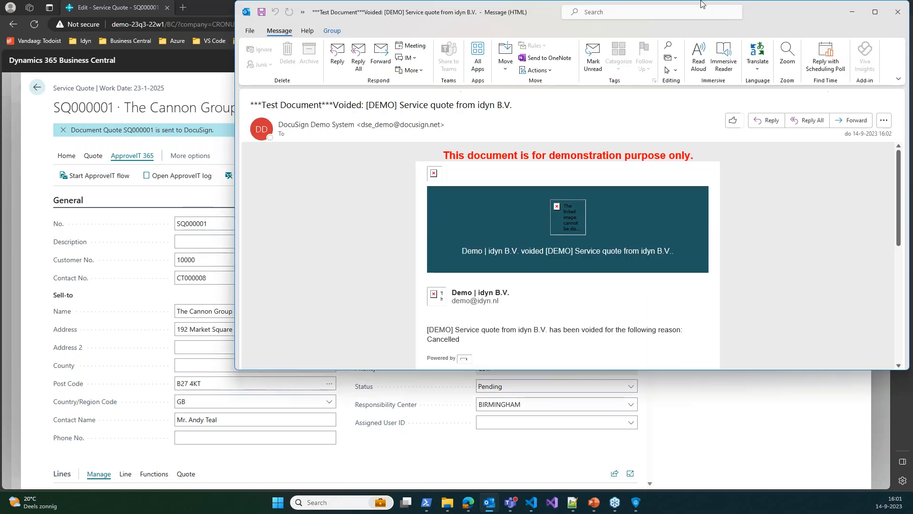
pyautogui.click(875, 11)
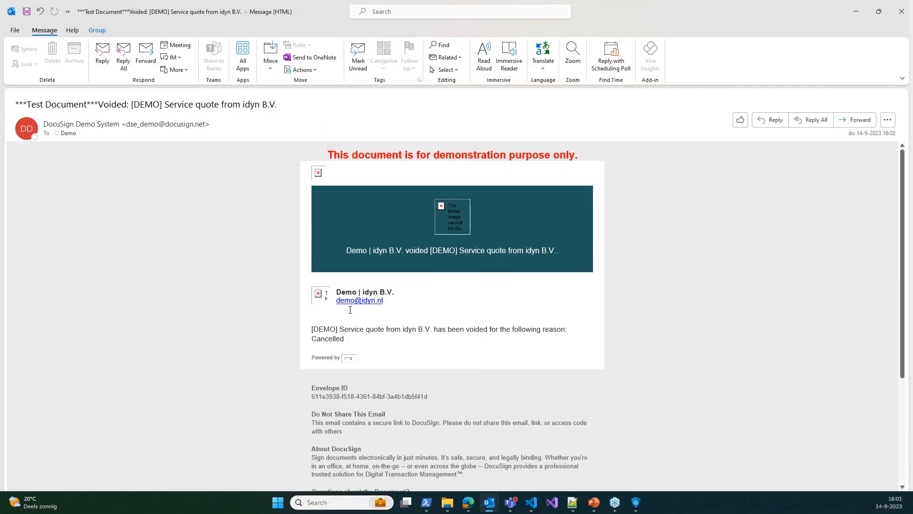
pyautogui.moveTo(335, 339); pyautogui.dragTo(310, 341)
pyautogui.click(900, 11)
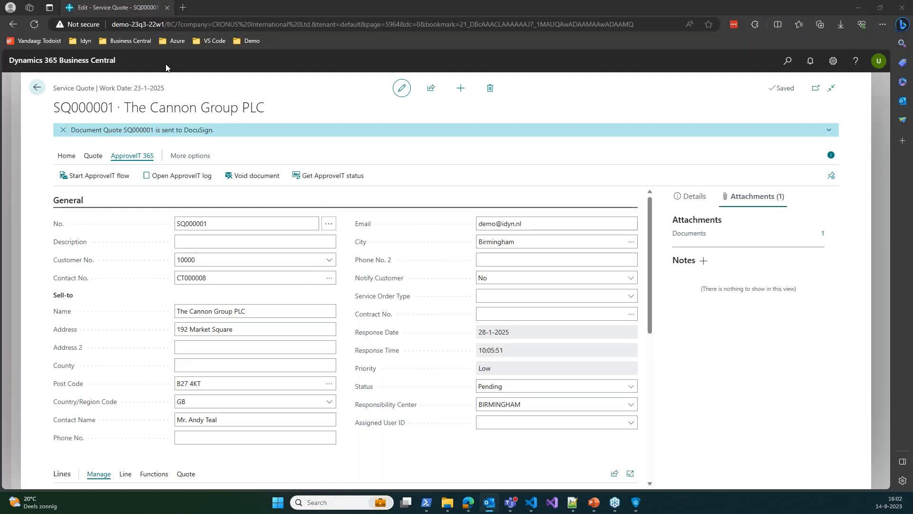
# Go back twice, then find 'jobs' in Tell me and open the Jobs list
pyautogui.click(37, 90)
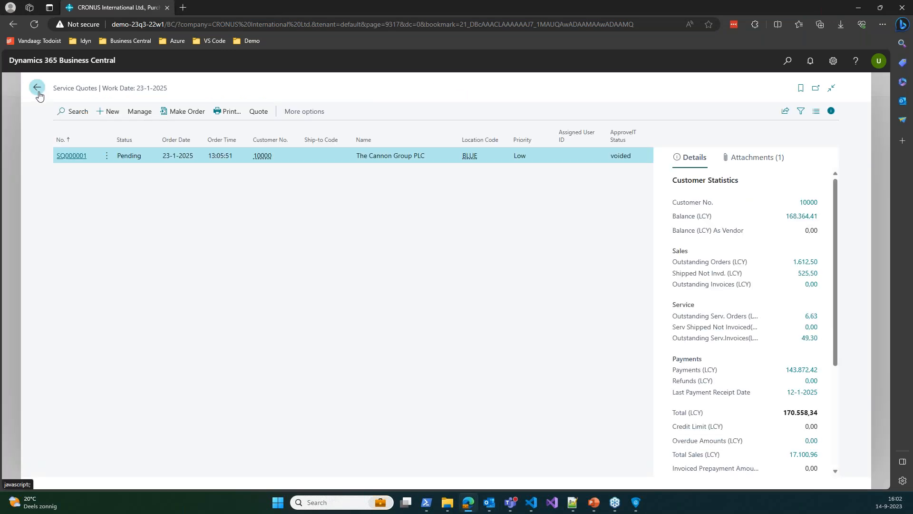
pyautogui.click(38, 91)
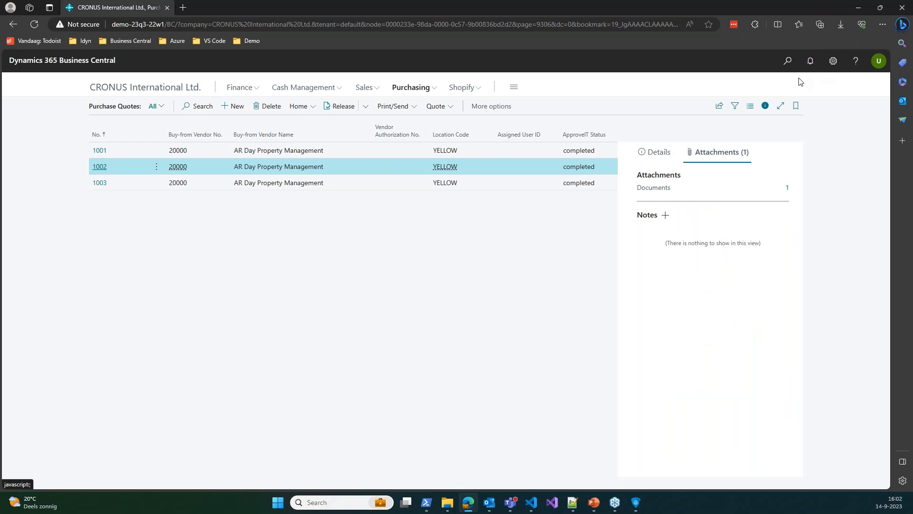
pyautogui.click(785, 64)
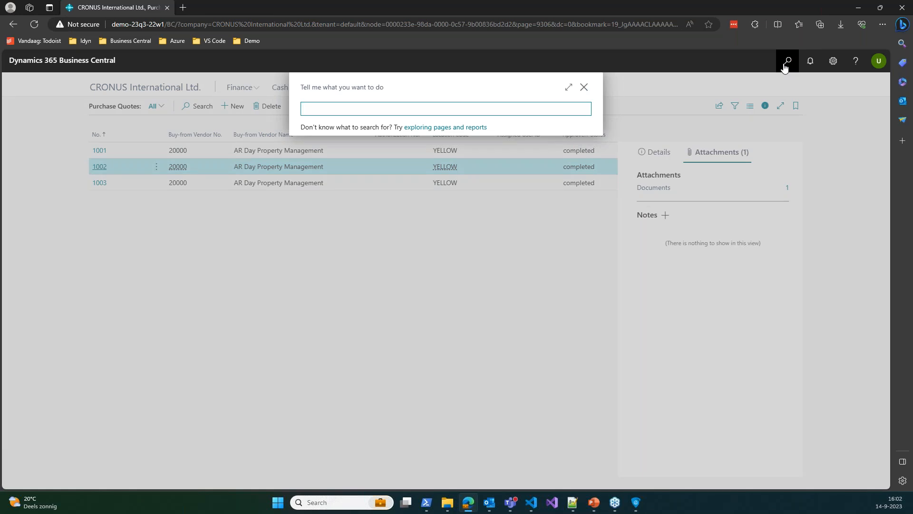
pyautogui.write('jobs')
pyautogui.click(326, 149)
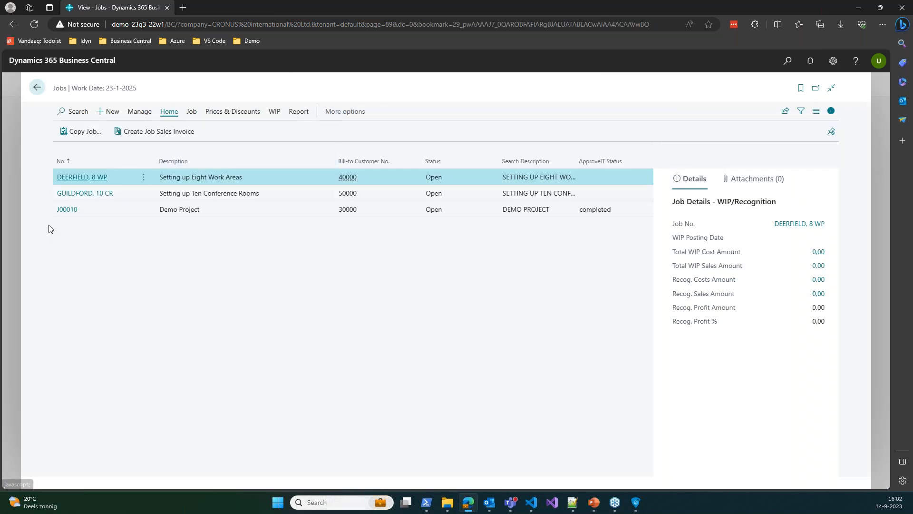
# Open job J00010 and step back to the previous job, GUILDFORD, 10 CR
pyautogui.click(71, 211)
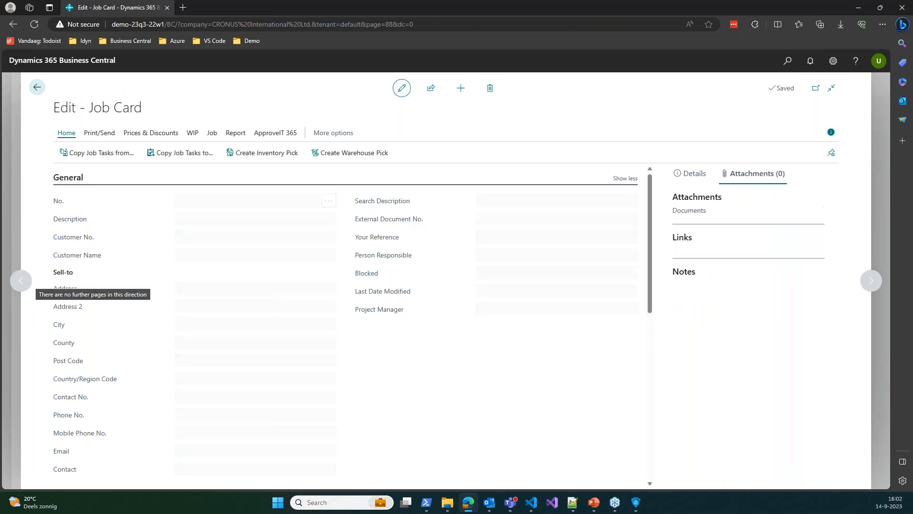
pyautogui.click(22, 281)
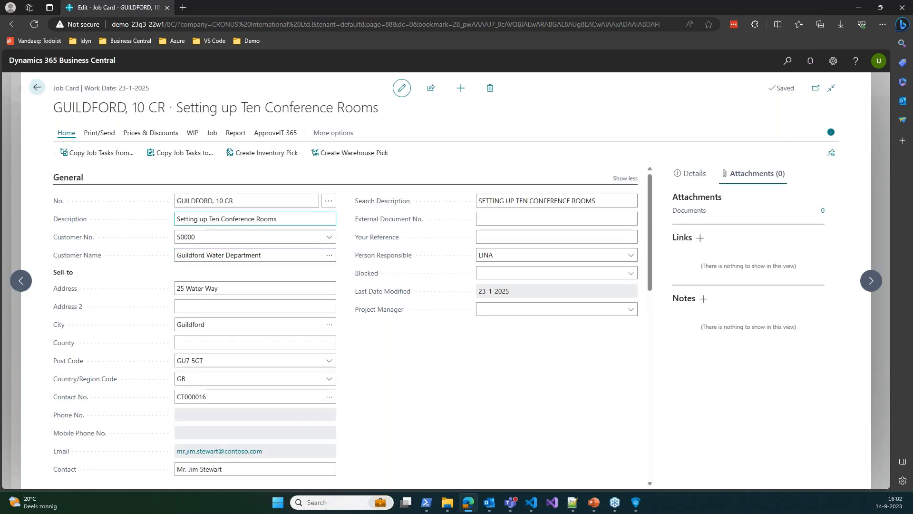
pyautogui.scroll(-2, 322, 207)
pyautogui.scroll(-8, 322, 207)
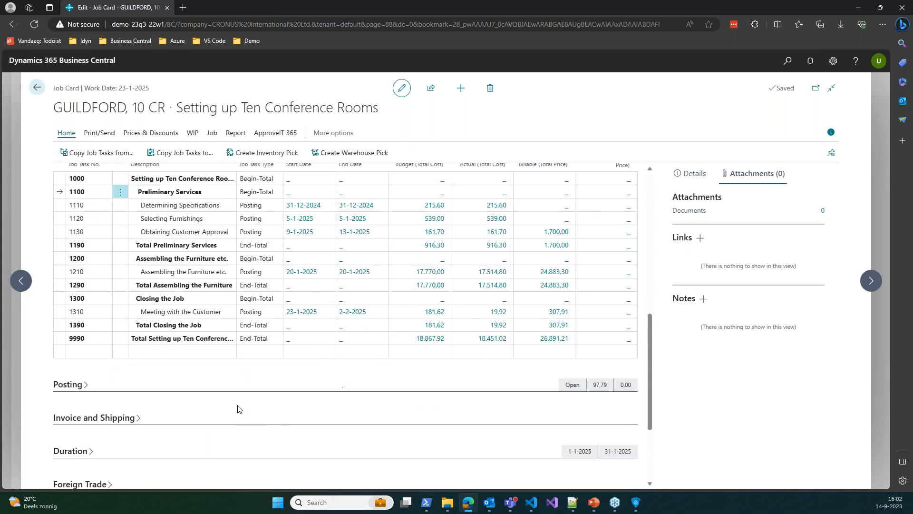
pyautogui.scroll(10, 244, 381)
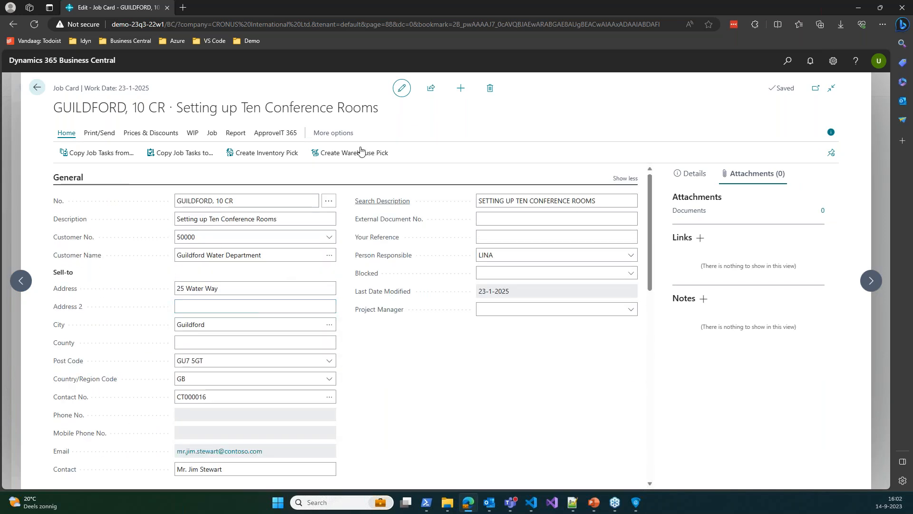
# Replace the job recipient's e-mail with a demo address and send the quote to DocuSign
pyautogui.click(285, 134)
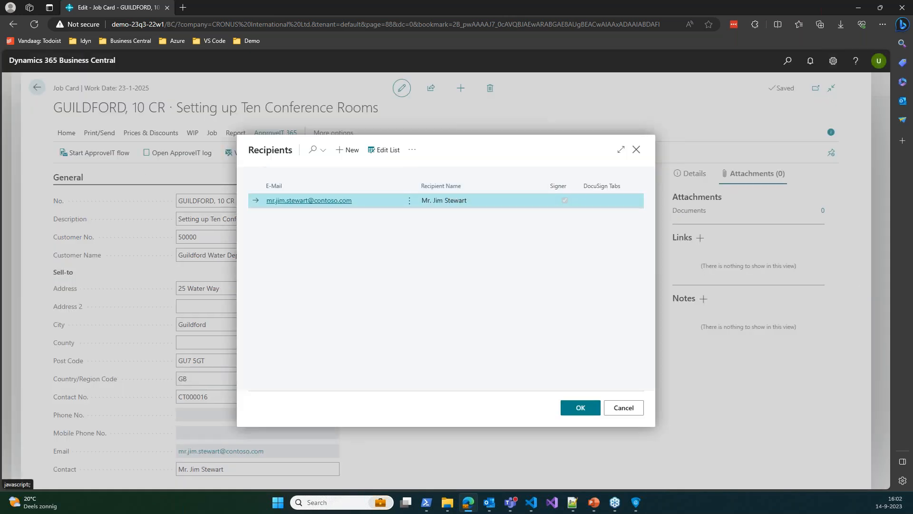
pyautogui.click(385, 151)
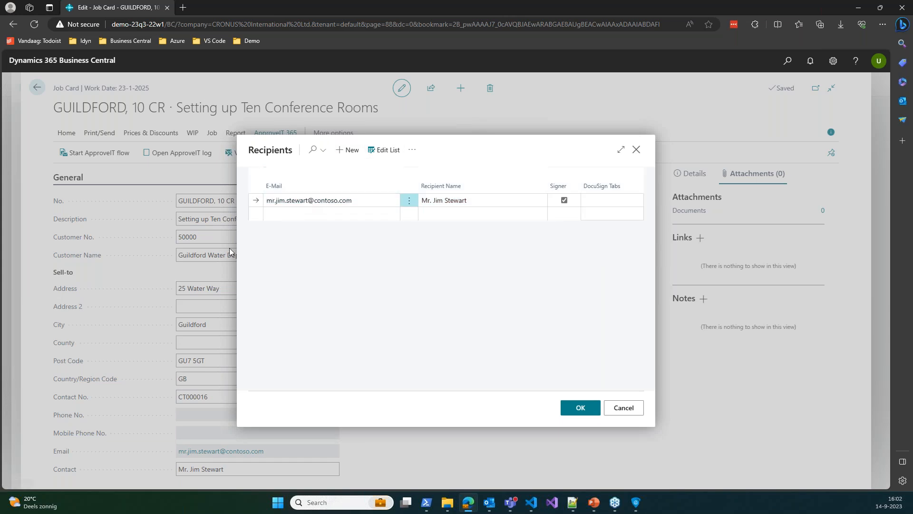
pyautogui.click(363, 200)
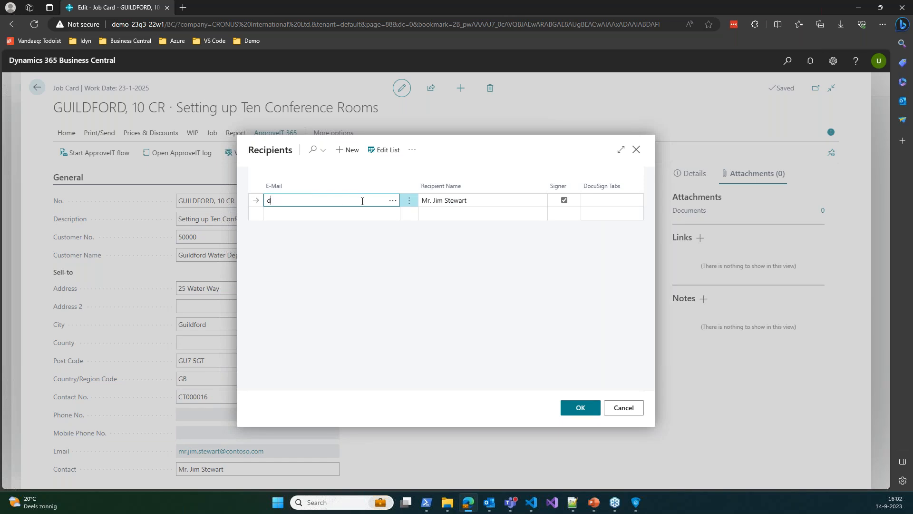
pyautogui.press('Tab')
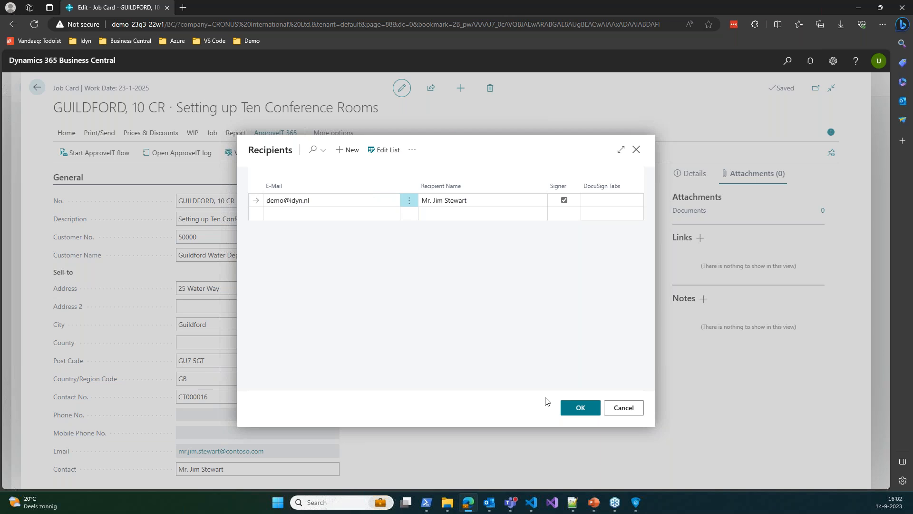
pyautogui.click(572, 409)
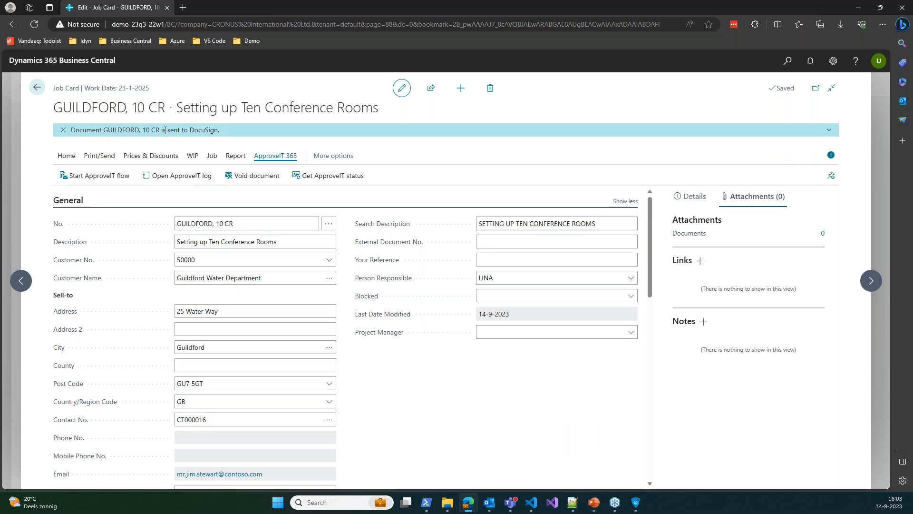
# In Outlook, open the DocuSign e-mail and launch the quote for review
pyautogui.hotkey('alt', 'Tab')
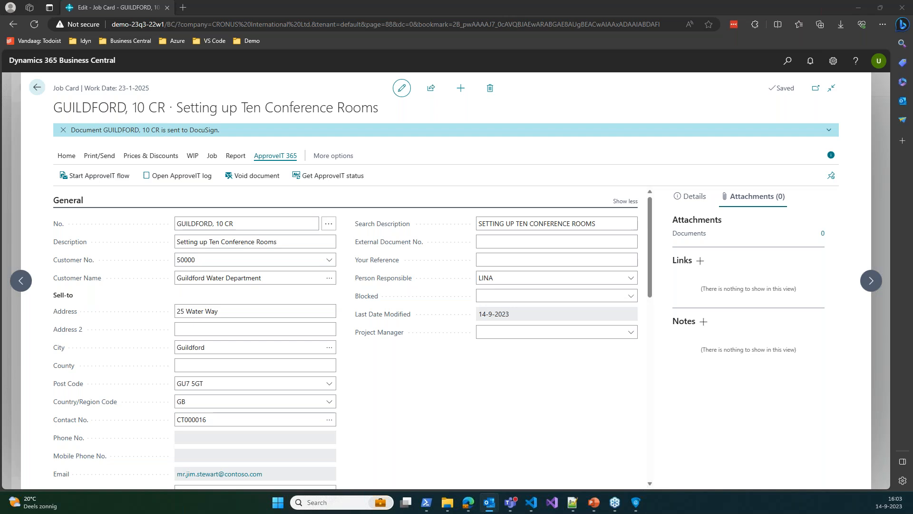
pyautogui.press('Return')
pyautogui.click(450, 291)
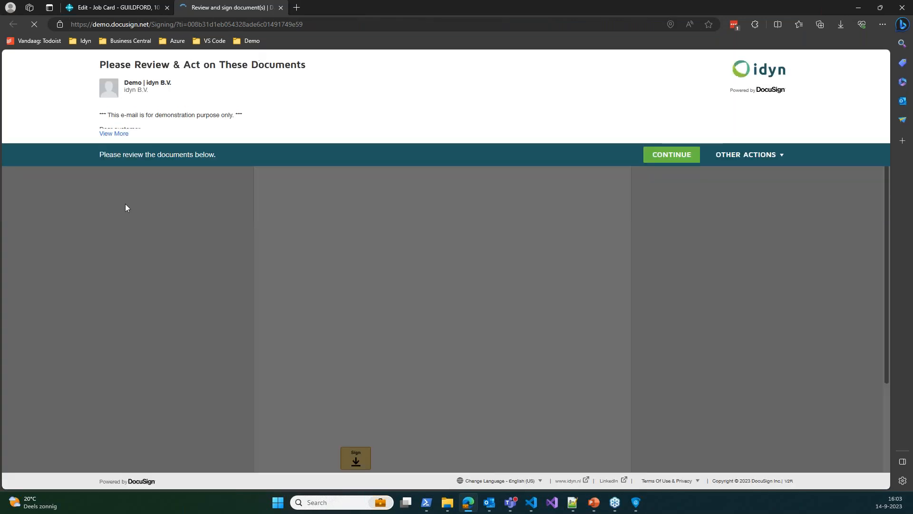
# Review the GUILDFORD, 10 CR quote in DocuSign, then close the signing tab and choose Leave
pyautogui.click(671, 154)
pyautogui.scroll(-5, 335, 218)
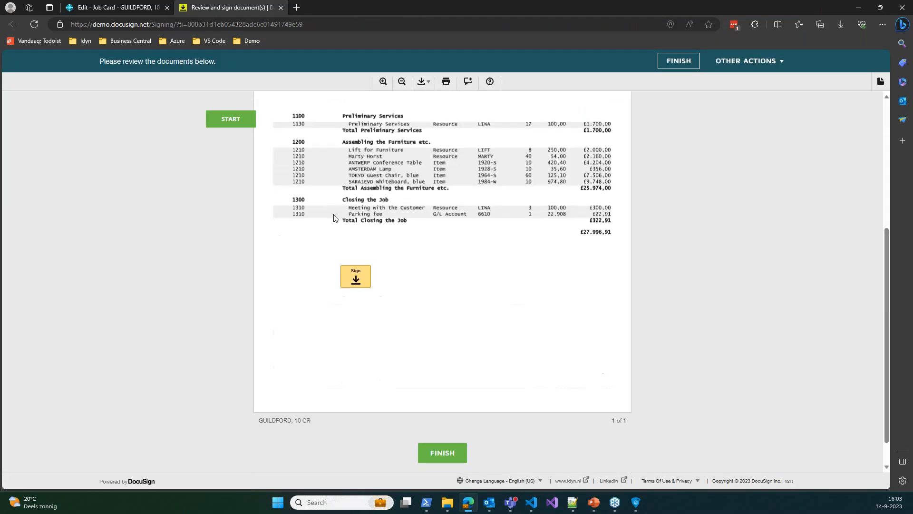
pyautogui.scroll(3, 434, 275)
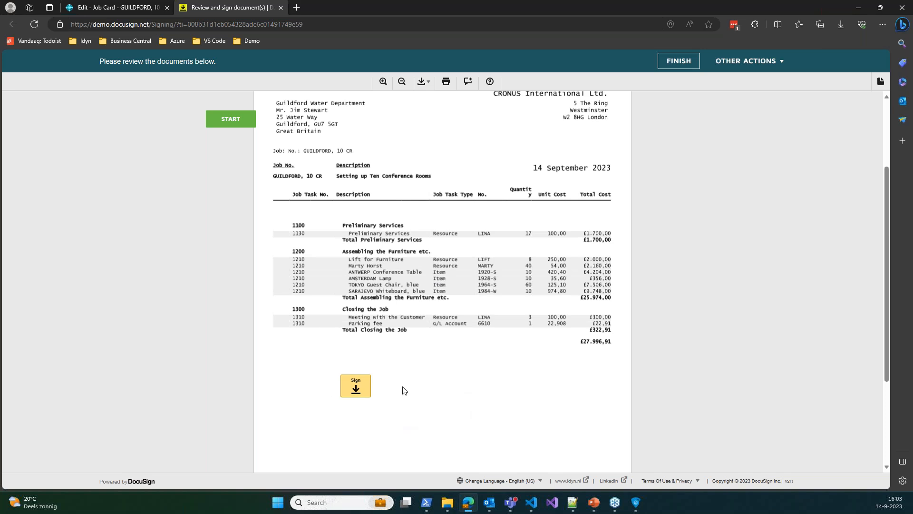
pyautogui.scroll(-3, 498, 381)
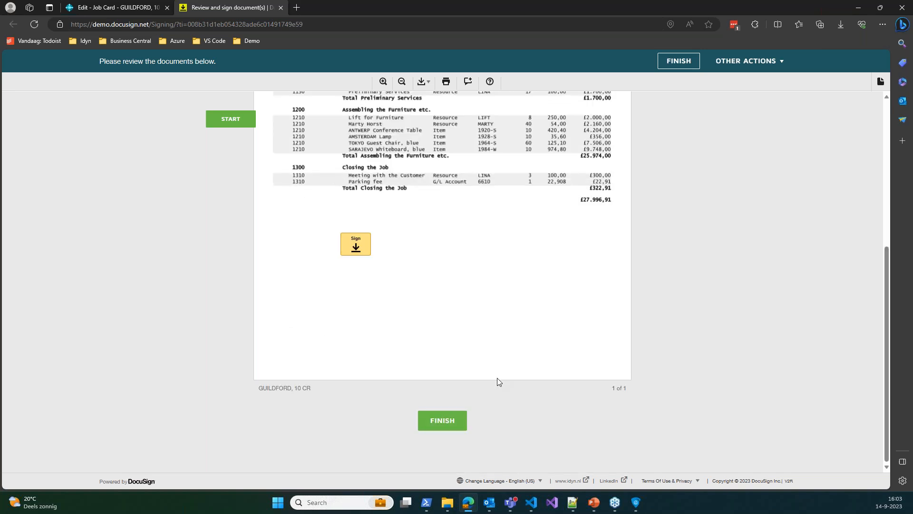
pyautogui.scroll(5, 498, 381)
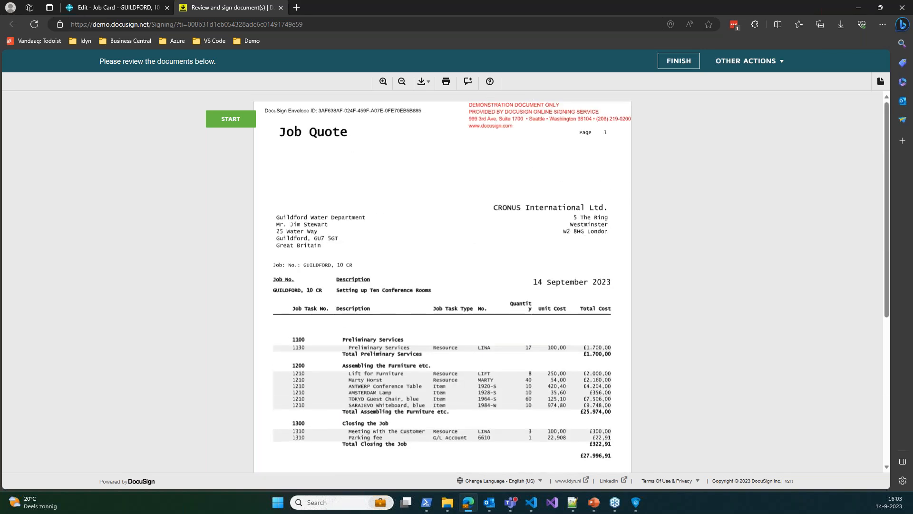
pyautogui.click(280, 8)
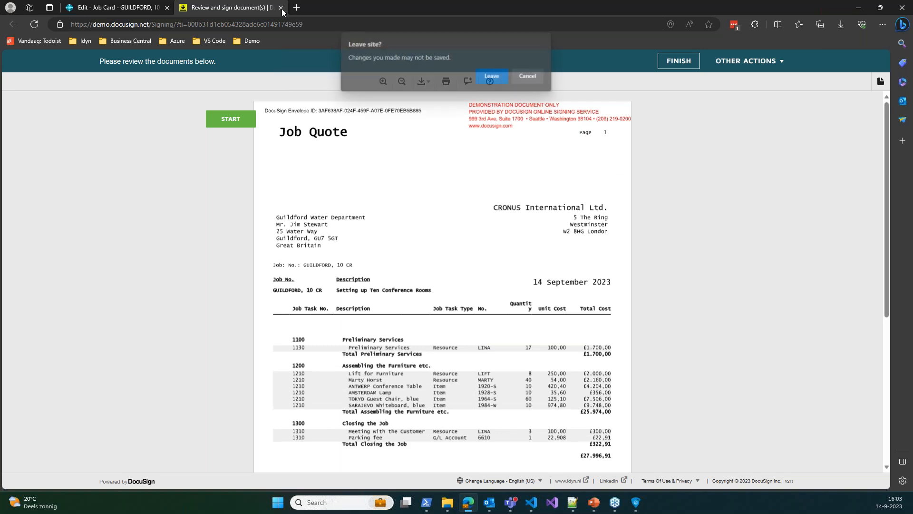
pyautogui.click(480, 77)
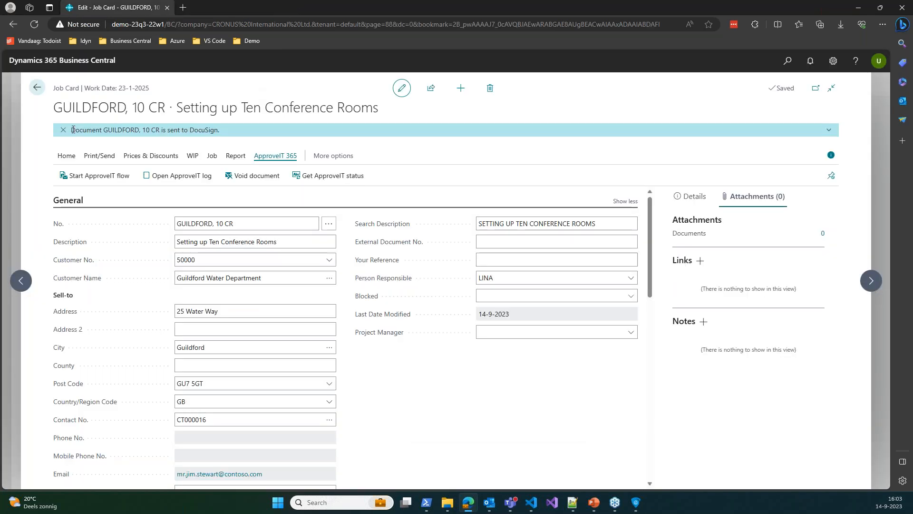
# Dismiss the sent-to-DocuSign notification banner
pyautogui.click(63, 129)
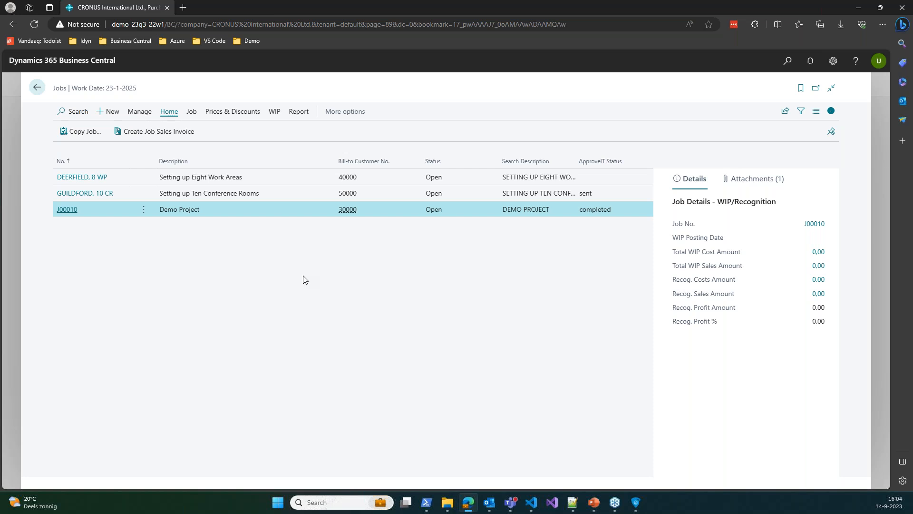
# Open job DEERFIELD, 8 WP and scroll to its blank ApproveIT 365 FastTab
pyautogui.click(81, 176)
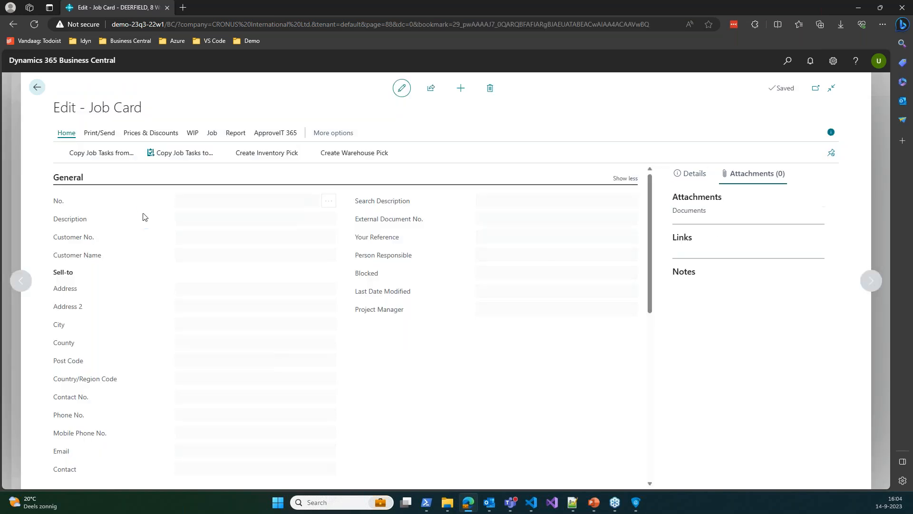
pyautogui.scroll(-15, 136, 212)
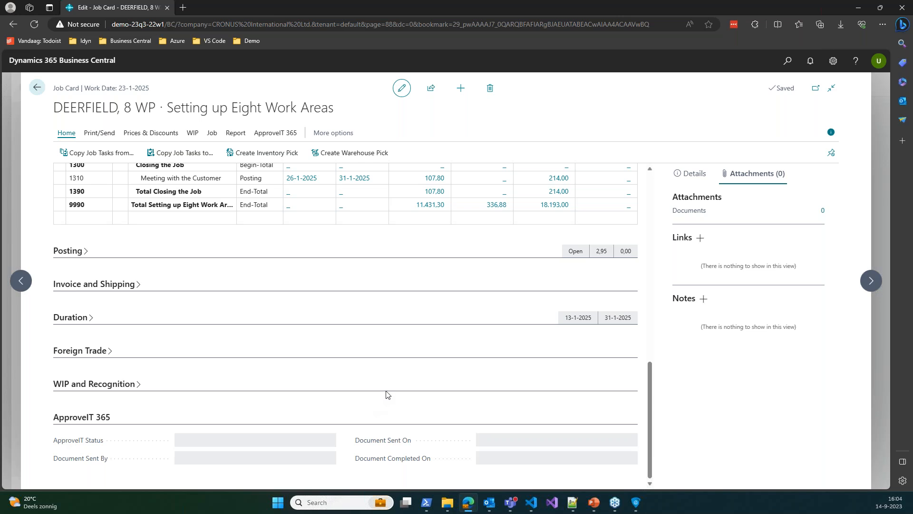
pyautogui.scroll(10, 387, 393)
# Show the ApproveIT 365 actions on the DEERFIELD, 8 WP job card
pyautogui.click(274, 133)
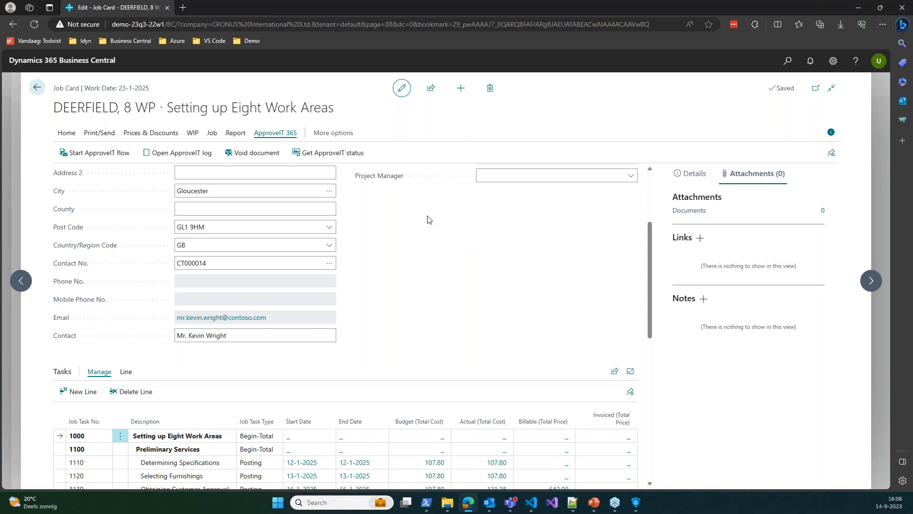
pyautogui.click(244, 337)
pyautogui.click(245, 339)
pyautogui.scroll(3, 368, 327)
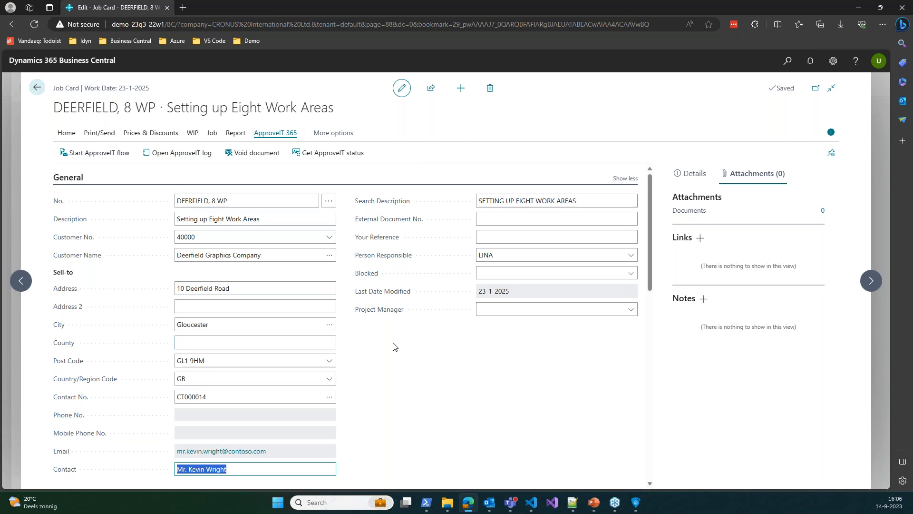
pyautogui.click(418, 365)
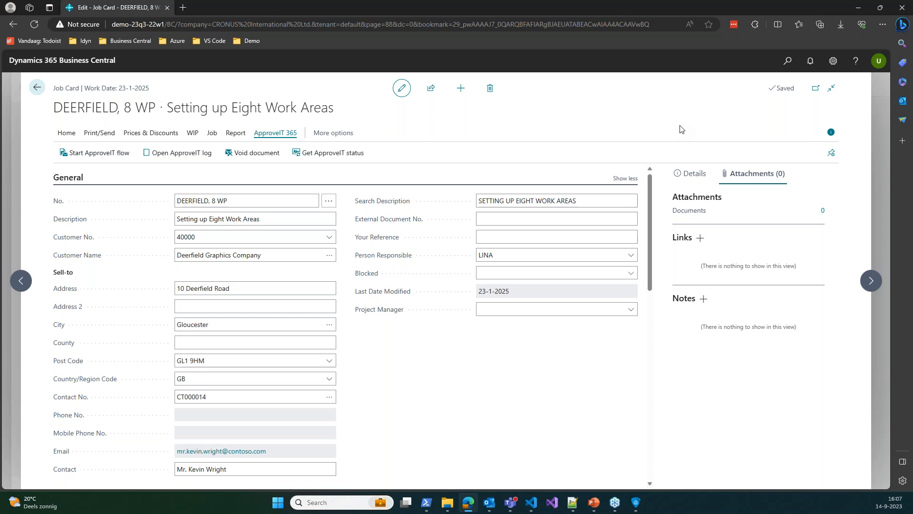
# Scroll through the DEERFIELD, 8 WP job card, then return to the Jobs list
pyautogui.scroll(-4, 398, 332)
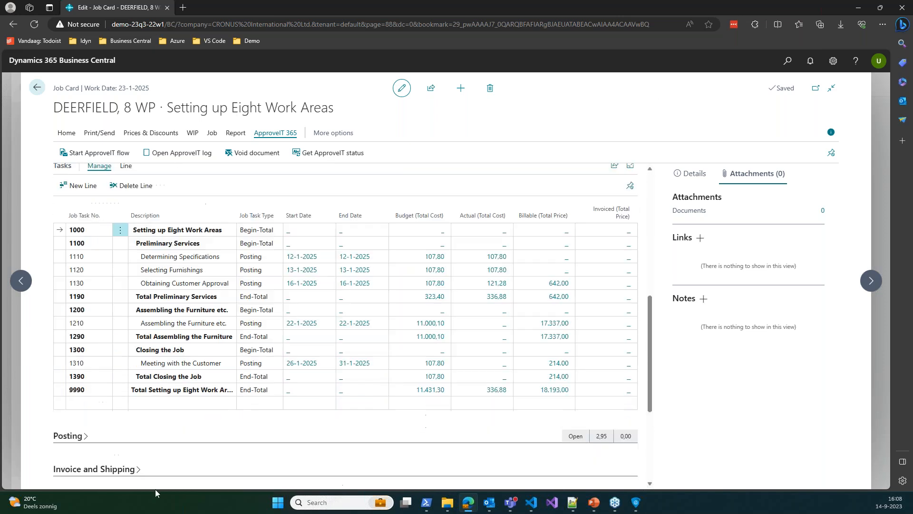
pyautogui.scroll(-7, 397, 332)
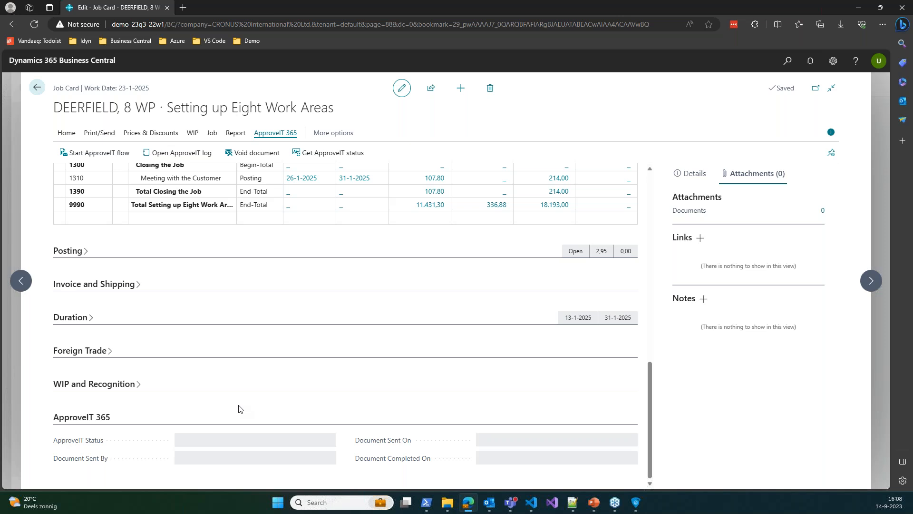
pyautogui.scroll(15, 326, 333)
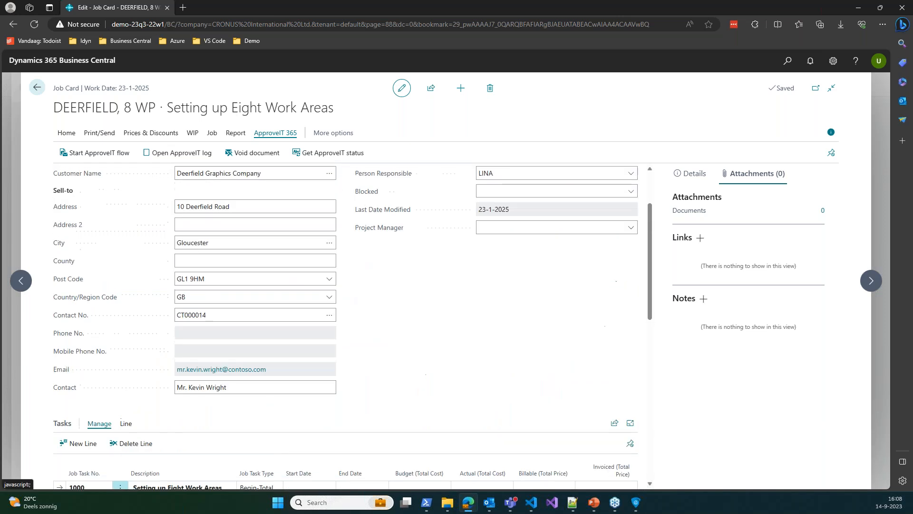
pyautogui.click(37, 88)
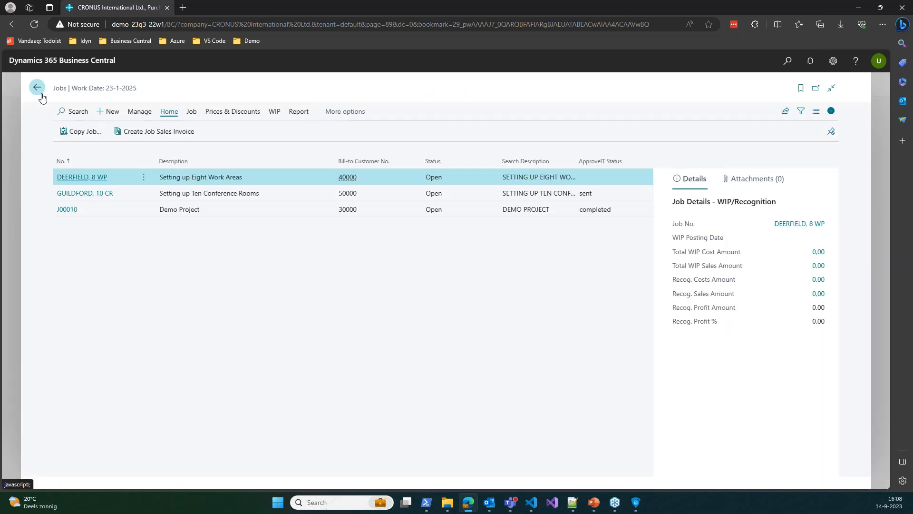
# Go back, search Tell me for 'transport order' and open the Transport Orders list
pyautogui.click(38, 91)
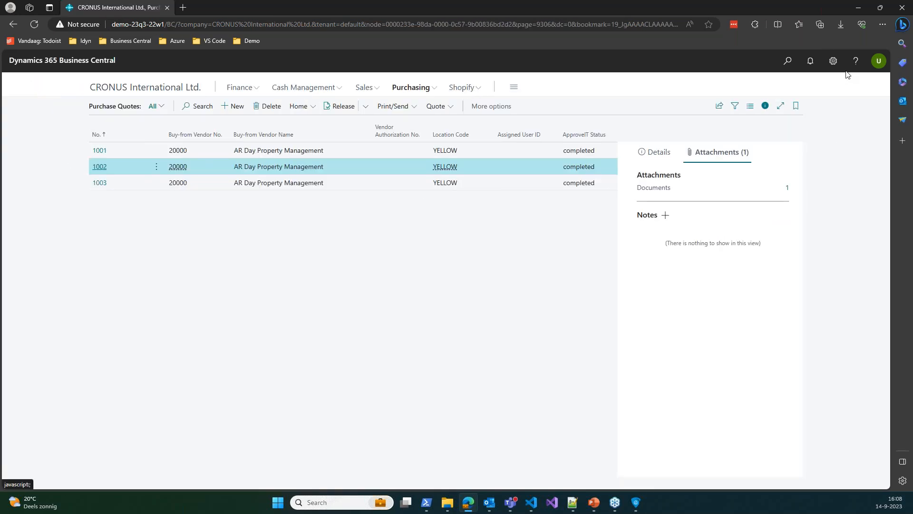
pyautogui.click(787, 61)
pyautogui.write('shipit')
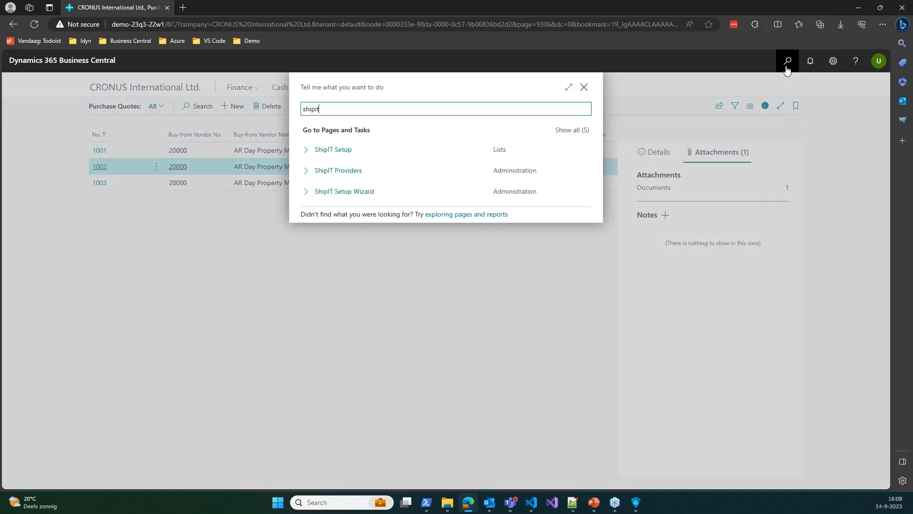
pyautogui.hotkey('ctrl', 'a')
pyautogui.write('transport order')
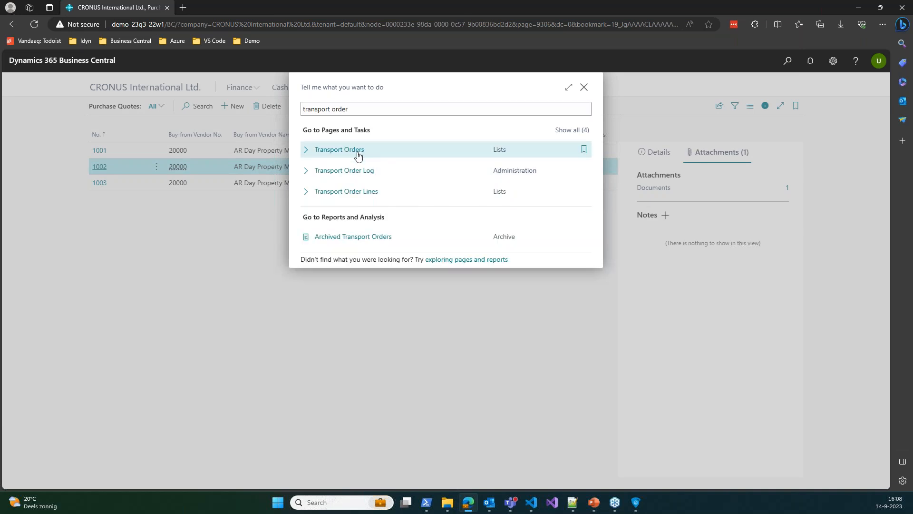
pyautogui.click(358, 153)
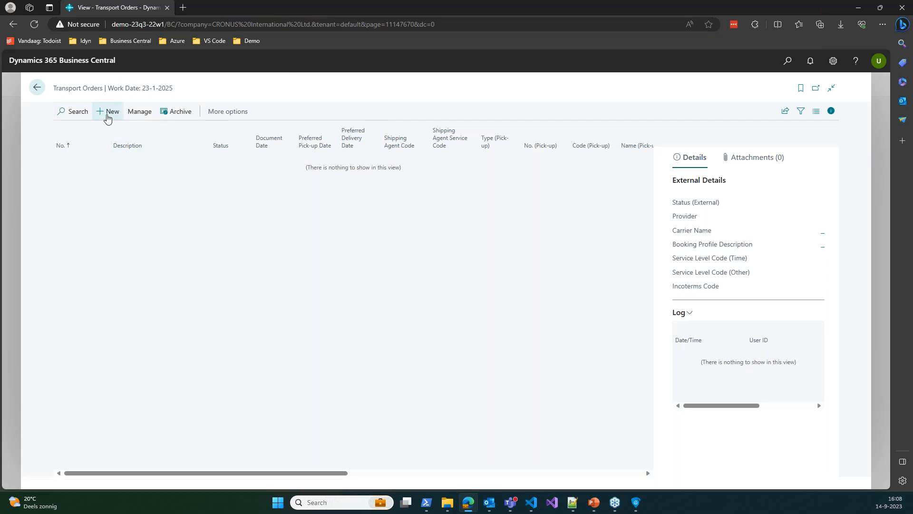
pyautogui.click(107, 114)
pyautogui.scroll(-5, 257, 273)
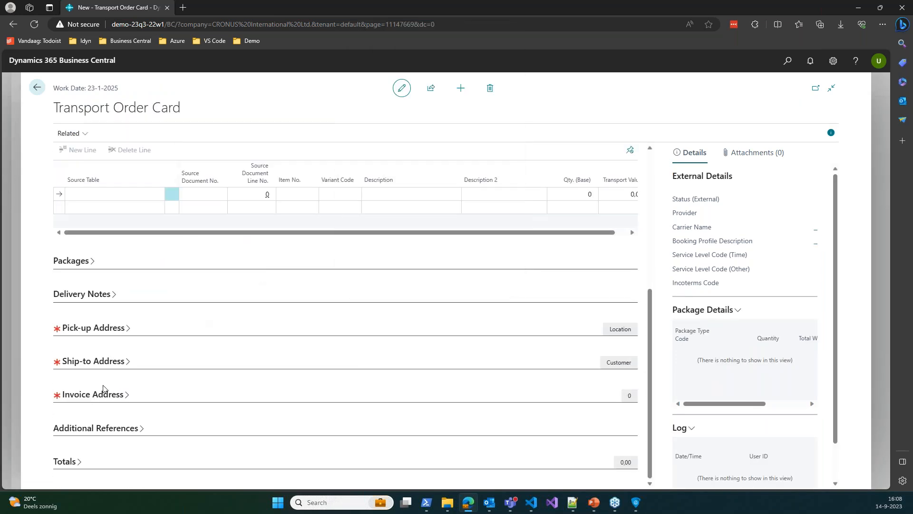
pyautogui.scroll(5, 145, 441)
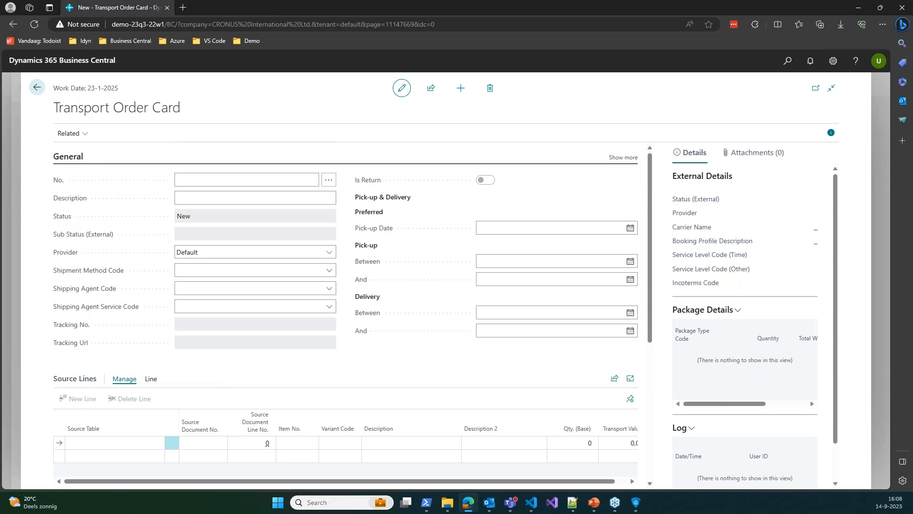
pyautogui.hotkey('alt', 'Tab')
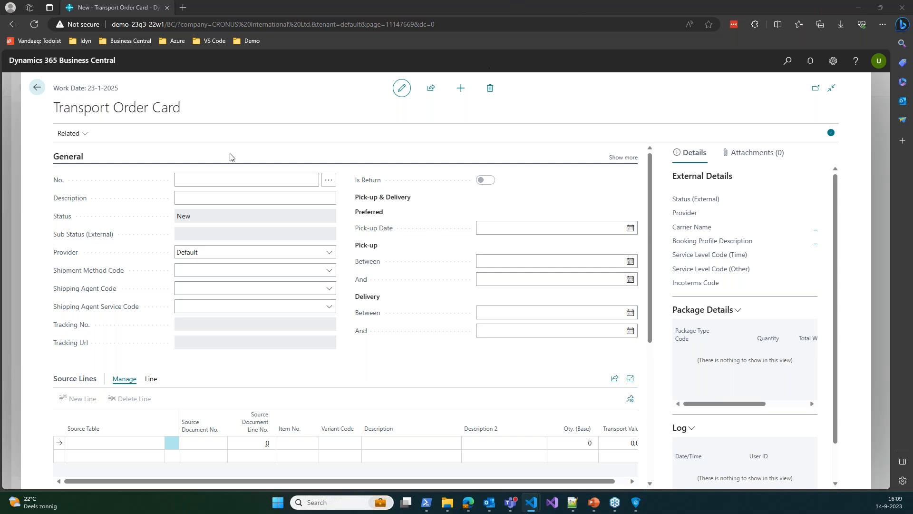
pyautogui.click(37, 88)
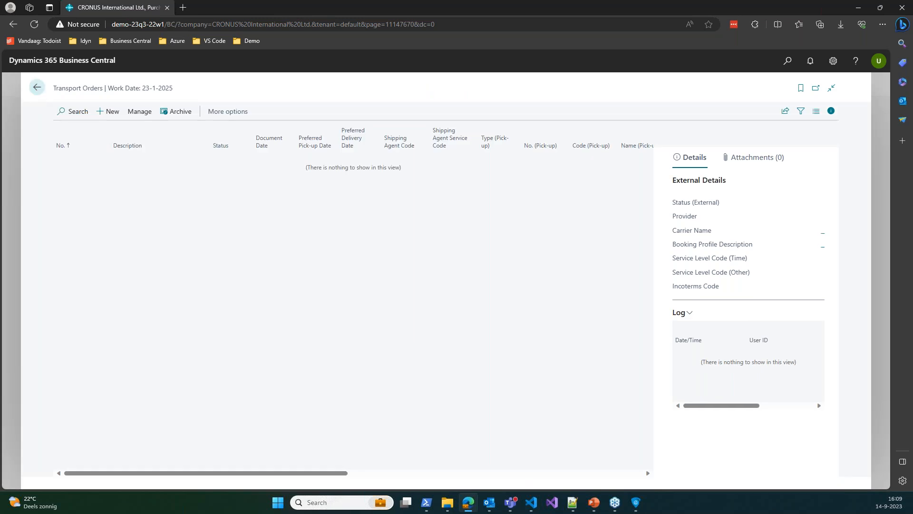
# Return to the Business Central Customers tab, close the extra tab, and open page search
pyautogui.hotkey('alt', 'Tab')
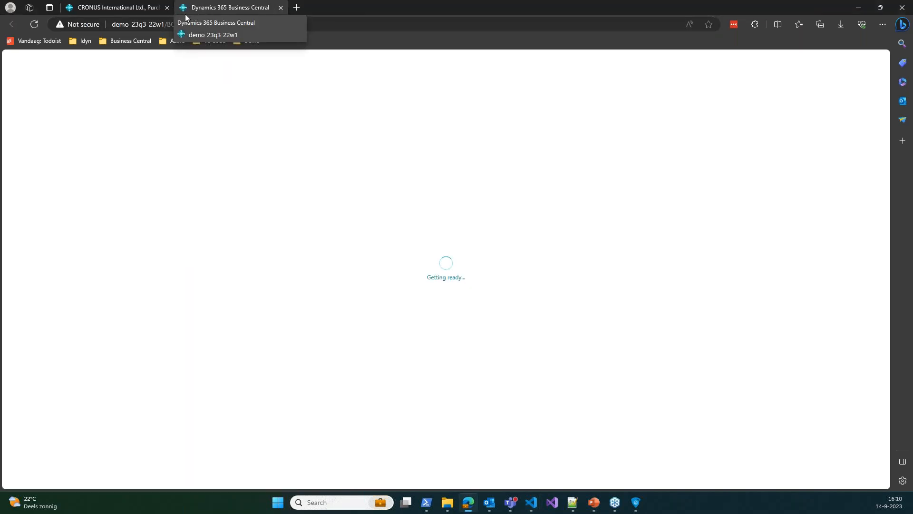
pyautogui.click(125, 8)
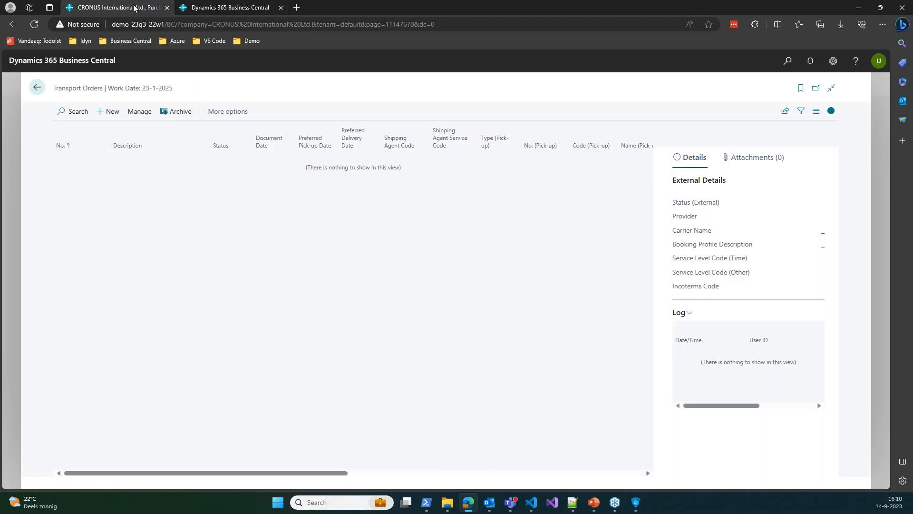
pyautogui.click(167, 8)
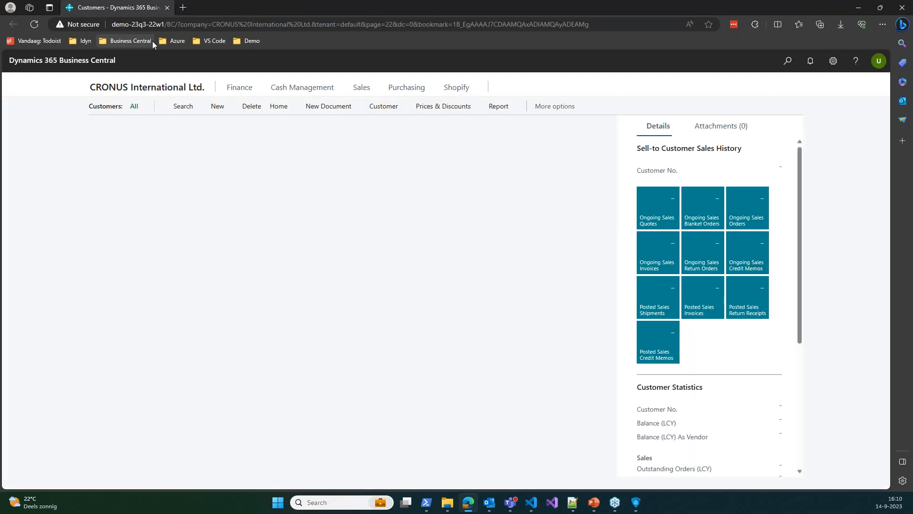
pyautogui.click(789, 66)
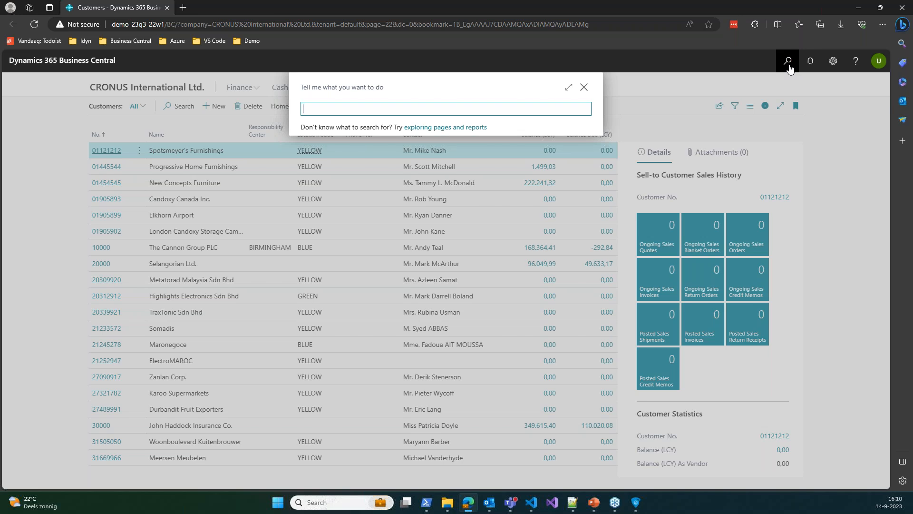
# Search 'transport order', open the Transport Orders list and start a new order
pyautogui.write('trans')
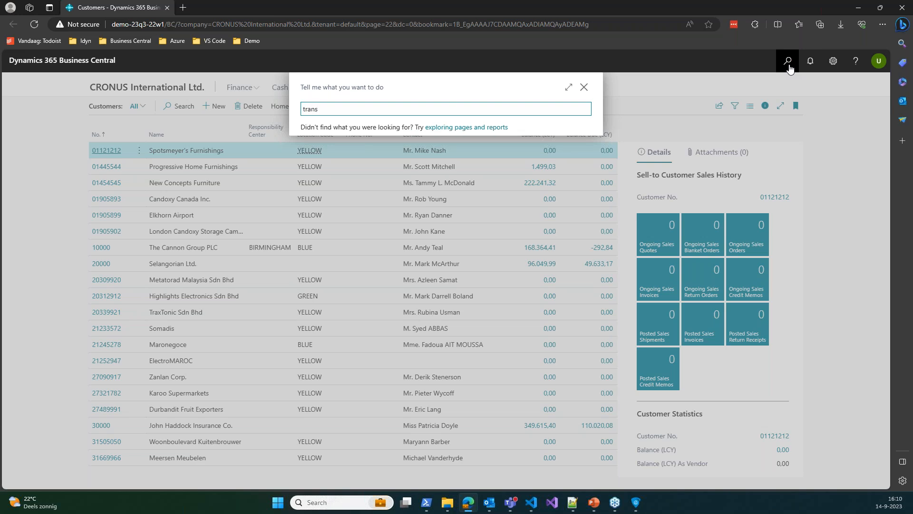
pyautogui.write('port order')
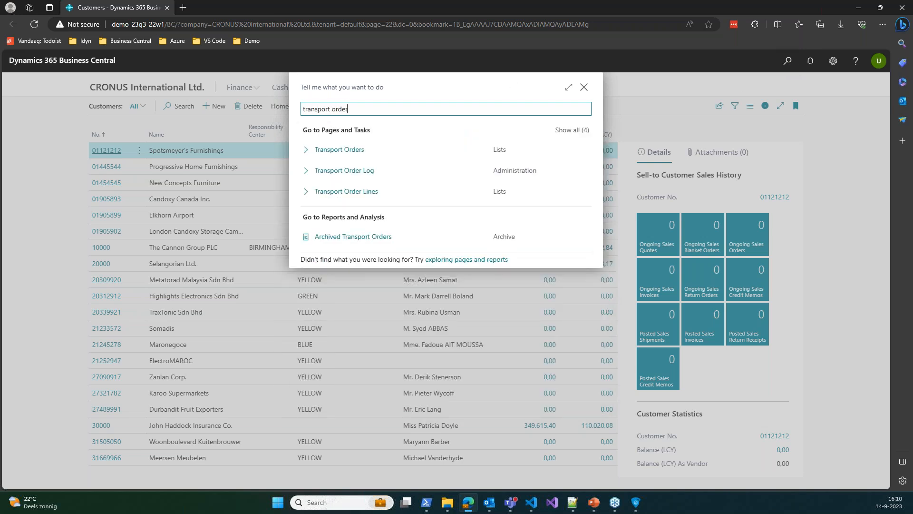
pyautogui.click(368, 152)
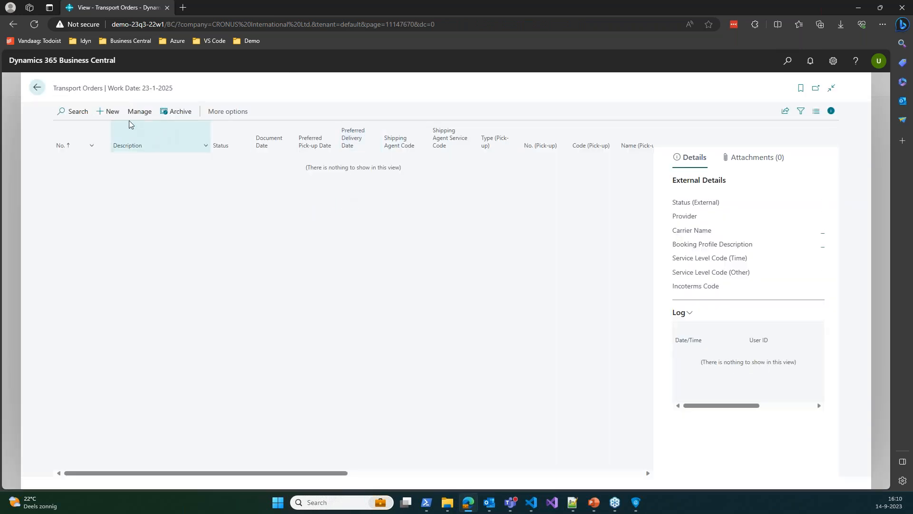
pyautogui.click(107, 112)
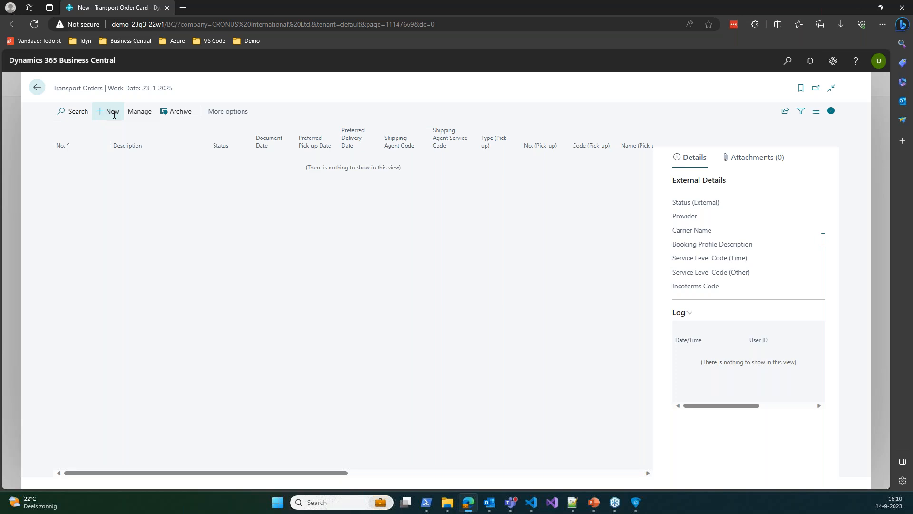
# Expand the ApproveIT 365: Transport section, then try the Description and No. fields
pyautogui.scroll(-10, 408, 246)
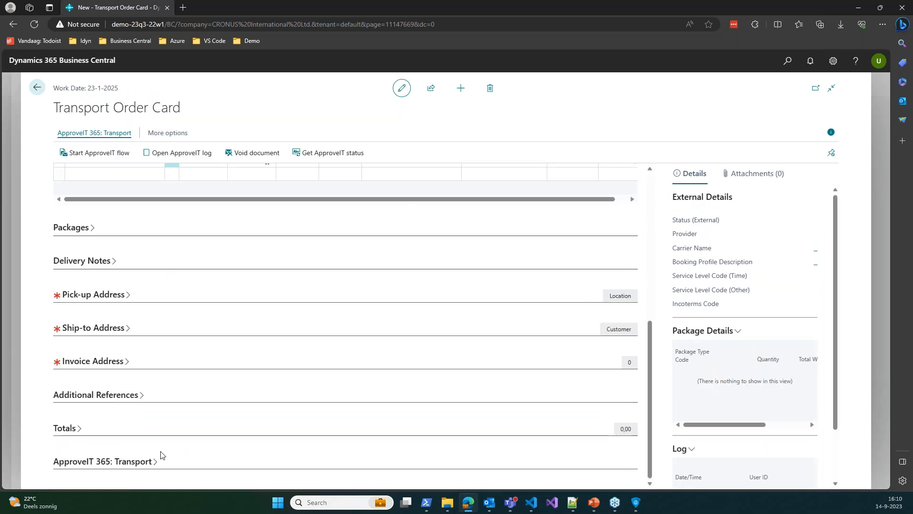
pyautogui.click(123, 466)
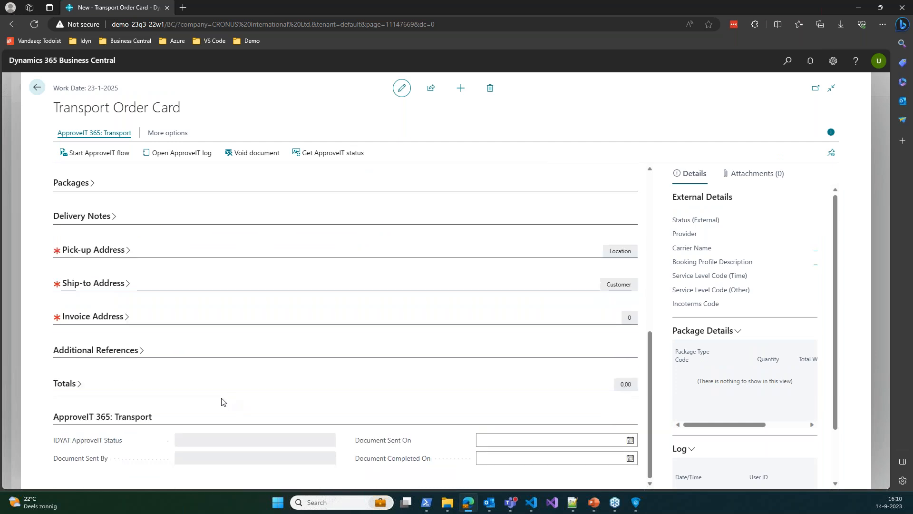
pyautogui.scroll(3, 275, 393)
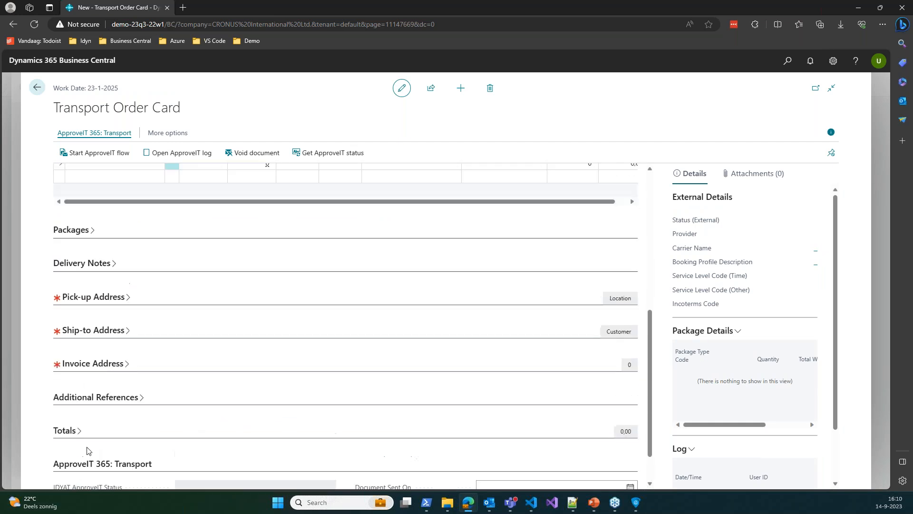
pyautogui.scroll(3, 271, 361)
pyautogui.scroll(-6, 271, 362)
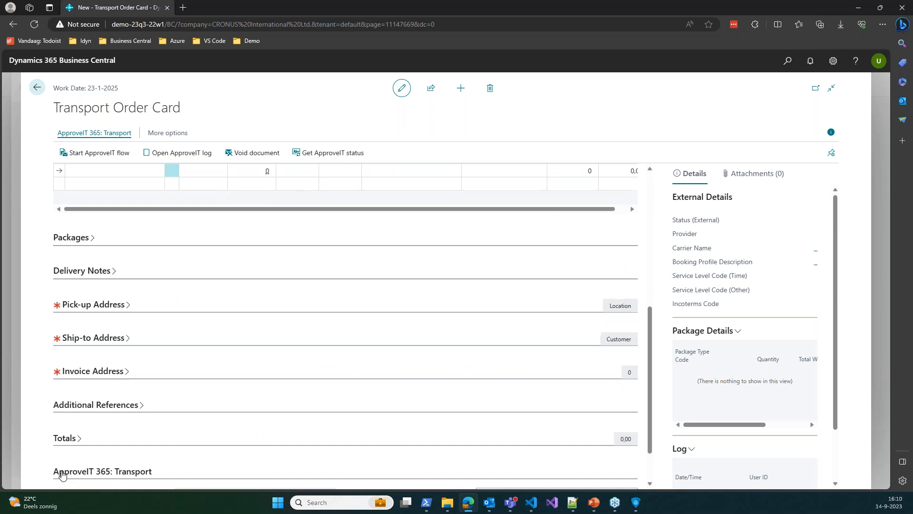
pyautogui.scroll(5, 360, 336)
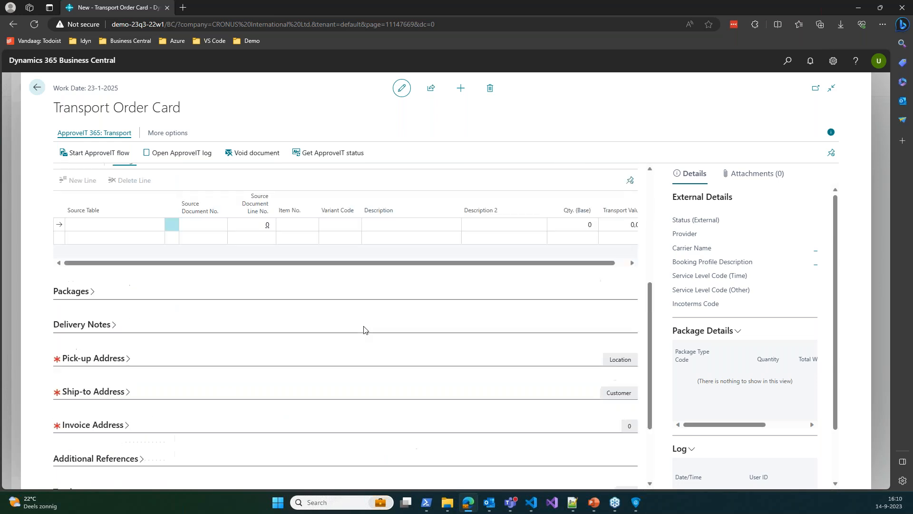
pyautogui.scroll(2, 382, 224)
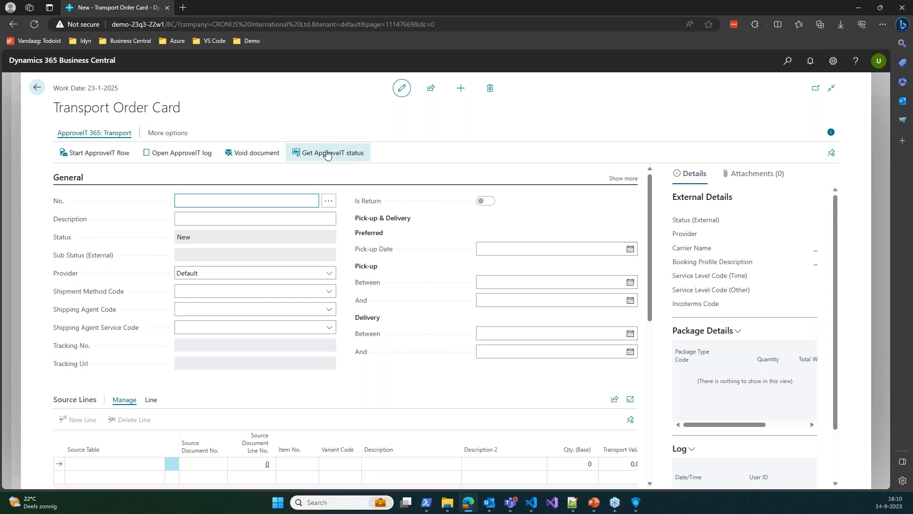
pyautogui.click(191, 214)
pyautogui.click(285, 212)
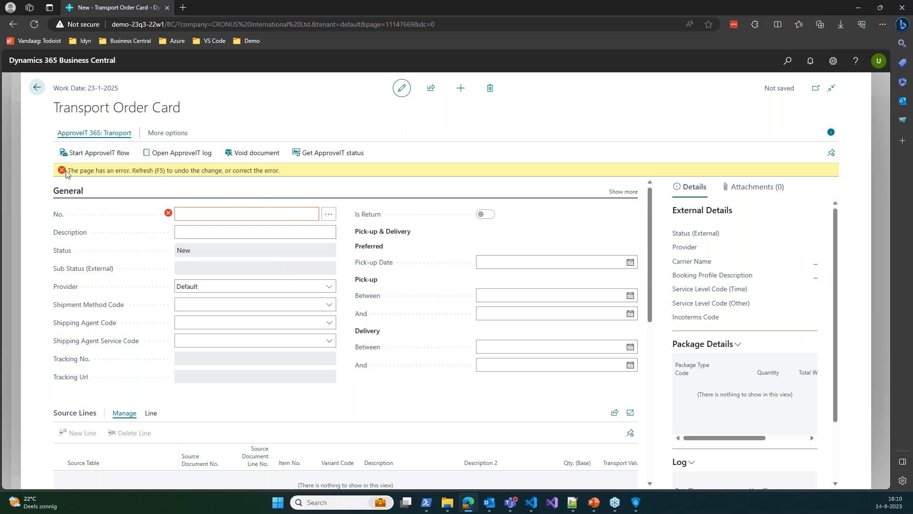
# Leave the unfinished transport order card and discard its unsaved changes
pyautogui.moveTo(169, 215)
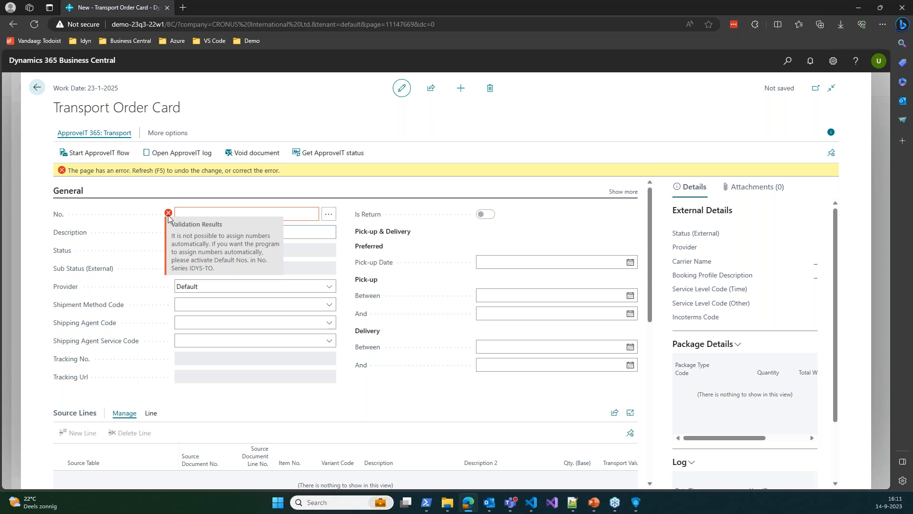
pyautogui.click(796, 58)
pyautogui.write('no ser')
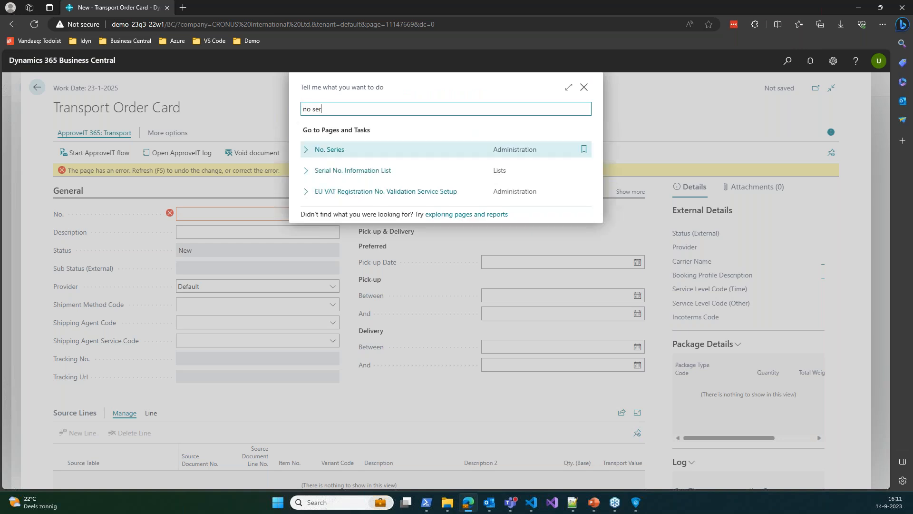
pyautogui.press('Escape')
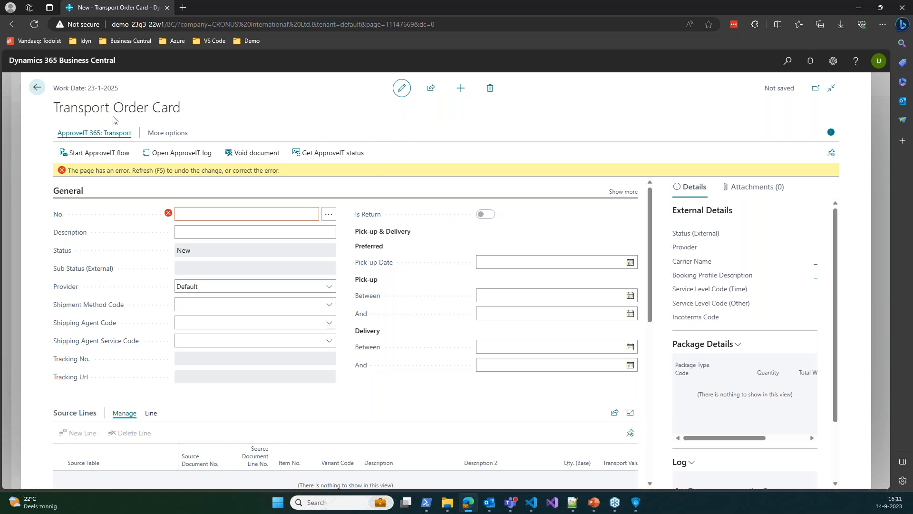
pyautogui.click(35, 87)
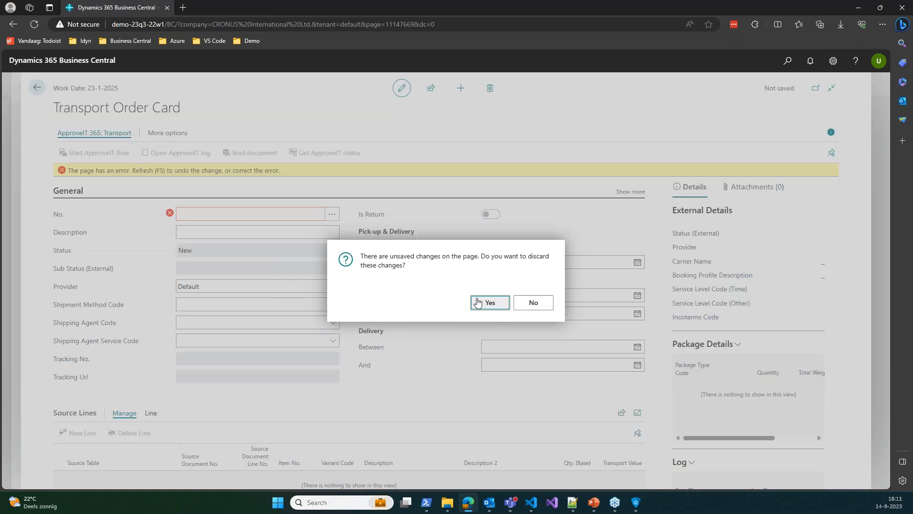
pyautogui.press('Return')
# Enable Default Nos., Manual Nos. and Allow Gaps for IDYS-TO in No. Series
pyautogui.click(788, 62)
pyautogui.write('no ser')
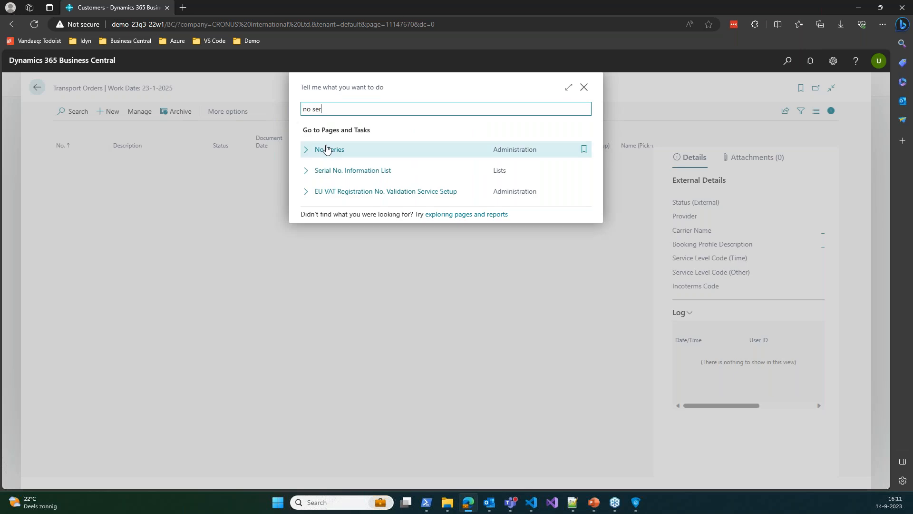
pyautogui.click(327, 150)
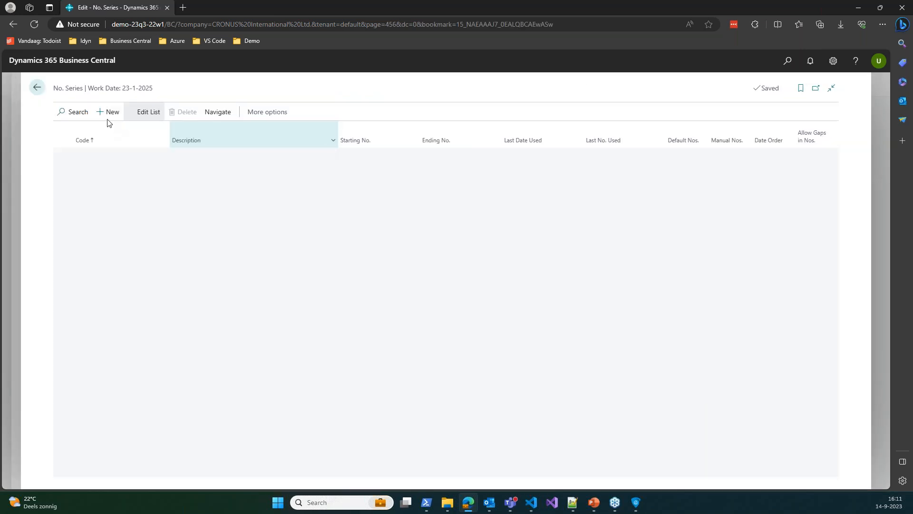
pyautogui.click(85, 112)
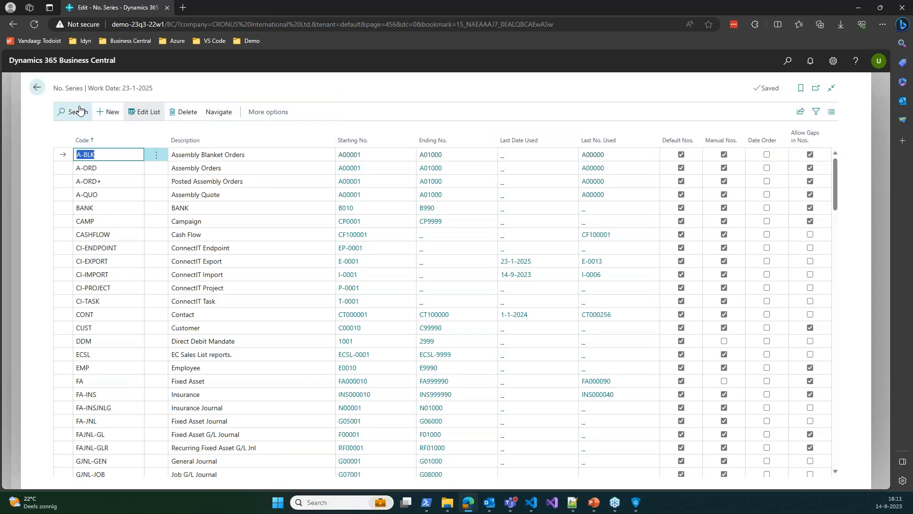
pyautogui.write('IDYS')
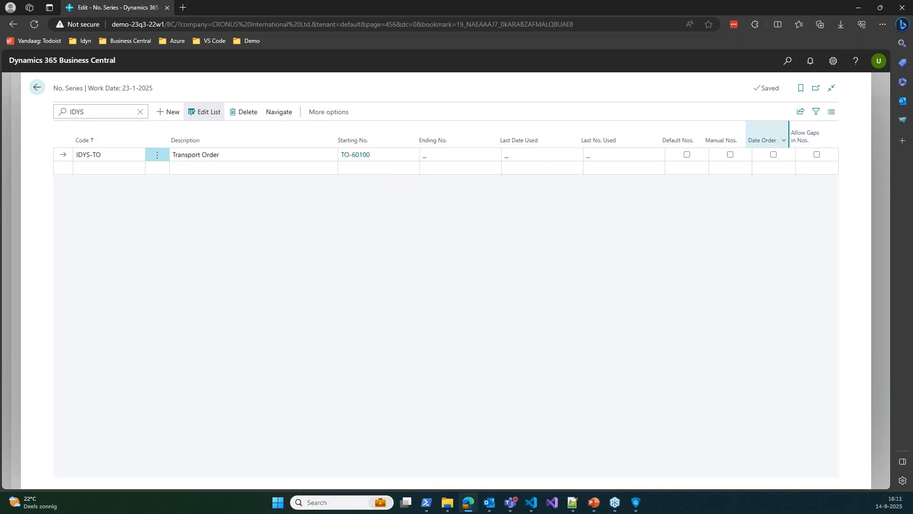
pyautogui.click(687, 156)
pyautogui.click(730, 155)
pyautogui.click(816, 154)
pyautogui.click(37, 87)
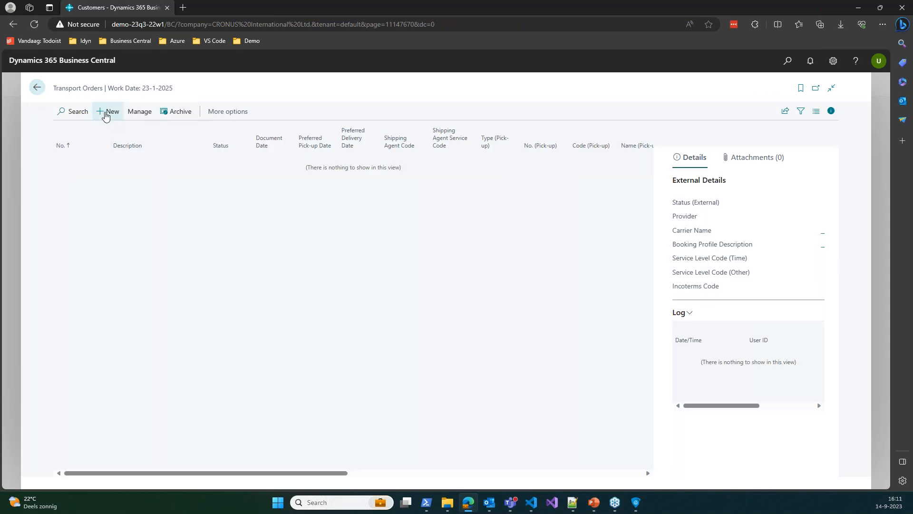
# Create a new transport order so it receives number TO-60100
pyautogui.click(106, 114)
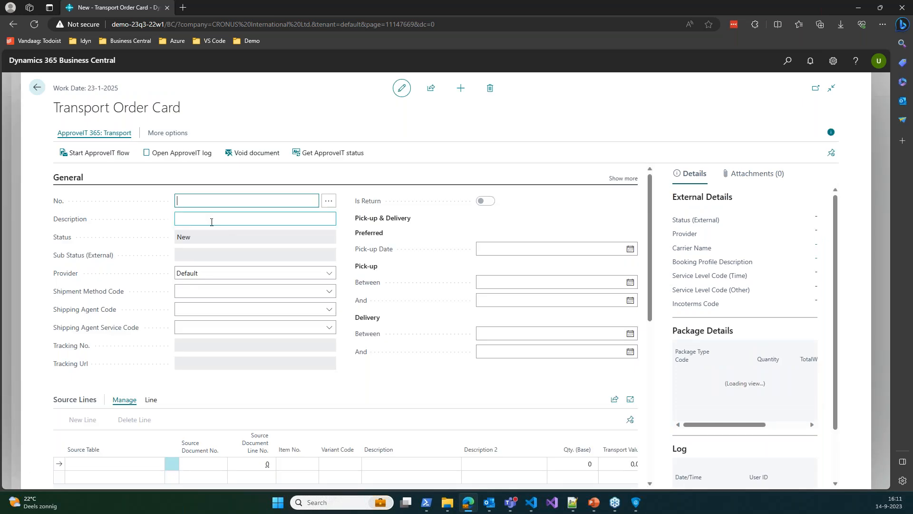
pyautogui.click(212, 222)
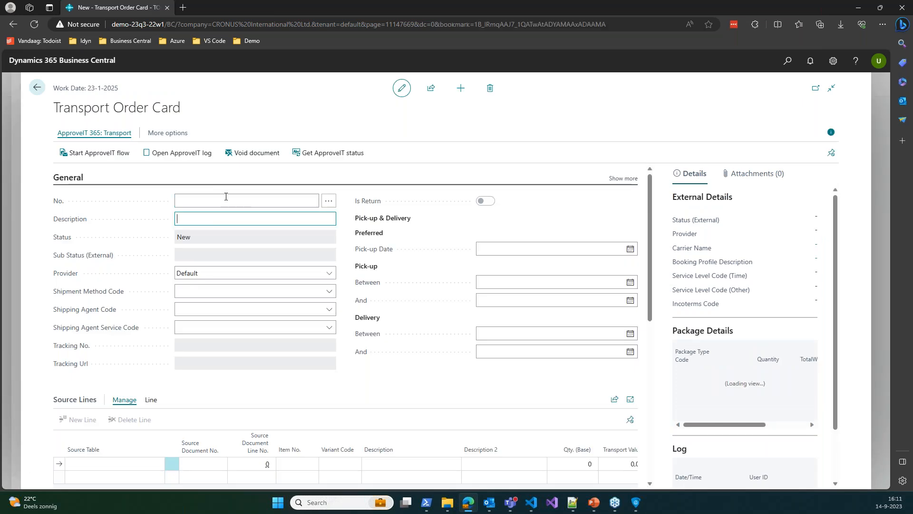
pyautogui.click(214, 291)
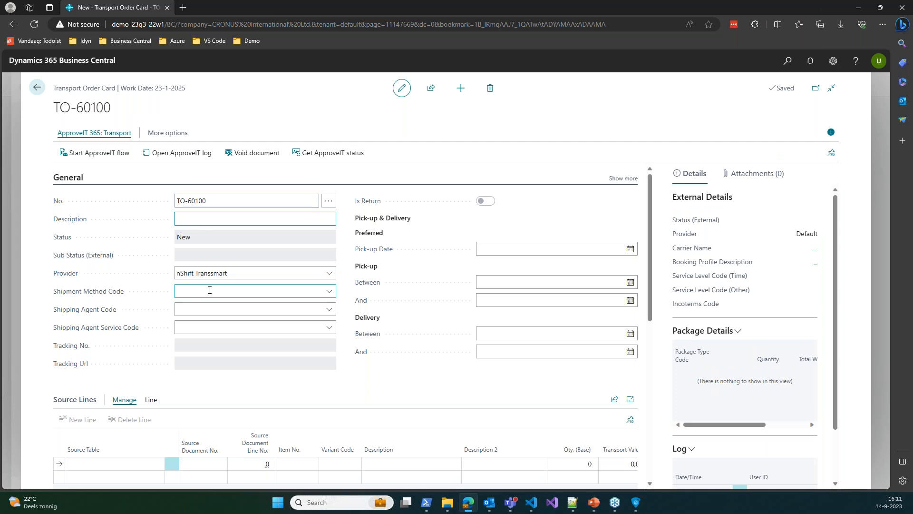
pyautogui.click(460, 224)
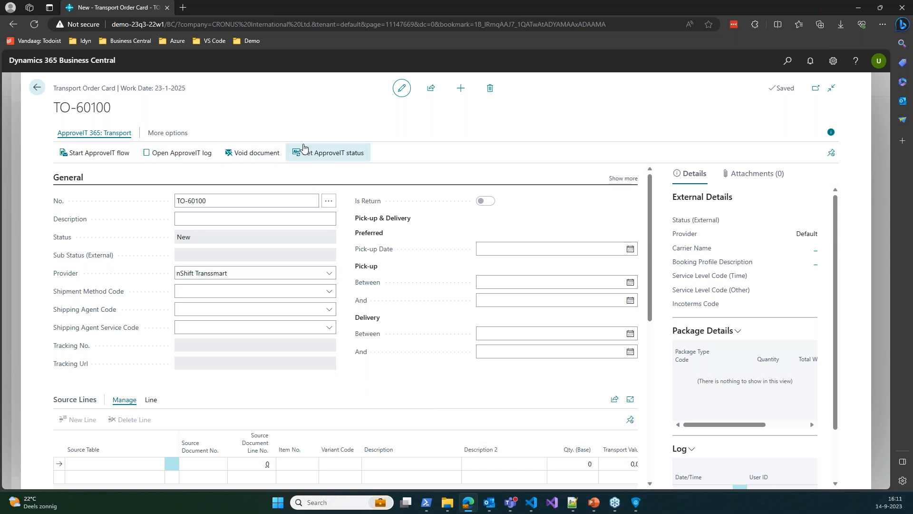
# Request the order's ApproveIT status, dismiss the field-not-found error, and view the ApproveIT 365: Transport section
pyautogui.click(362, 153)
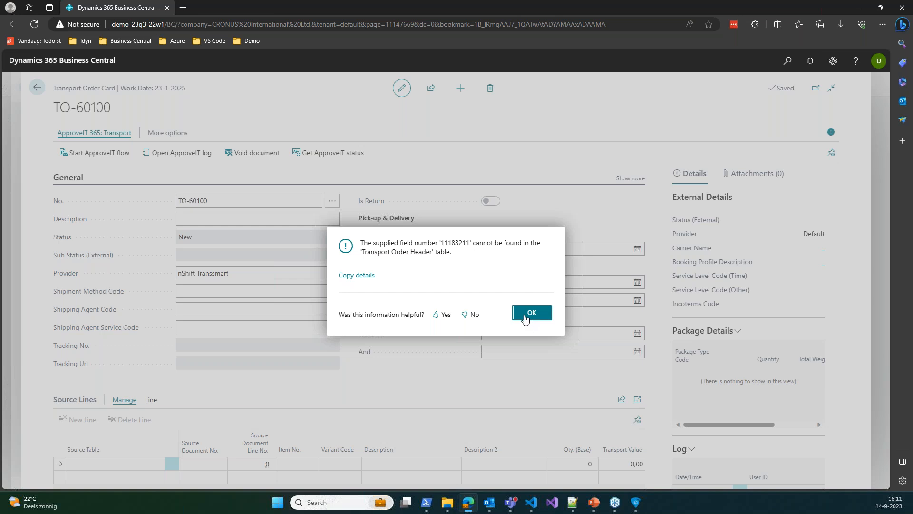
pyautogui.click(528, 315)
pyautogui.scroll(-4, 212, 214)
pyautogui.scroll(4, 213, 229)
pyautogui.click(216, 217)
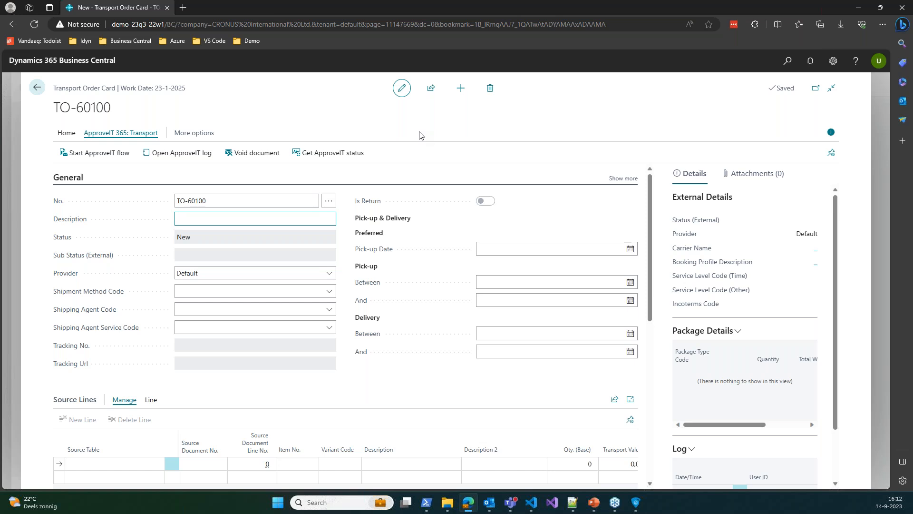
pyautogui.scroll(-10, 326, 200)
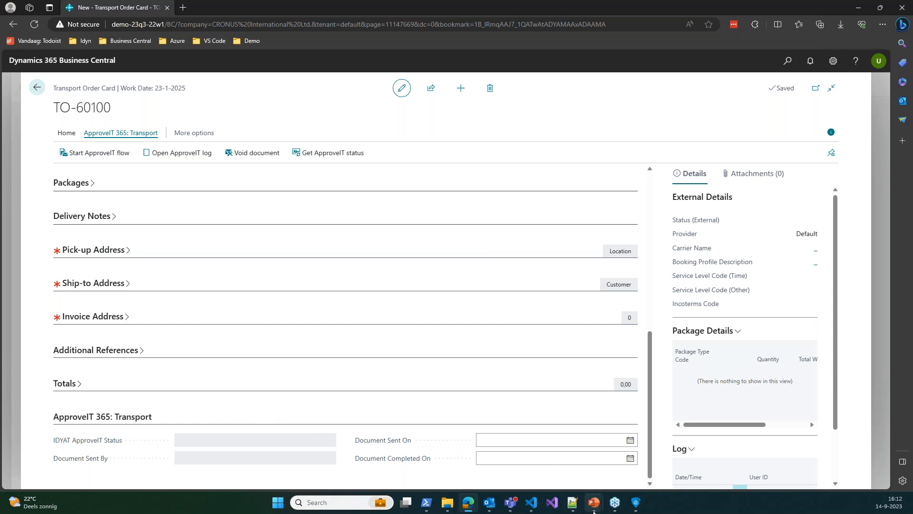
# Return to the running PowerPoint slide show and advance to the Q&A session slide
pyautogui.moveTo(594, 511)
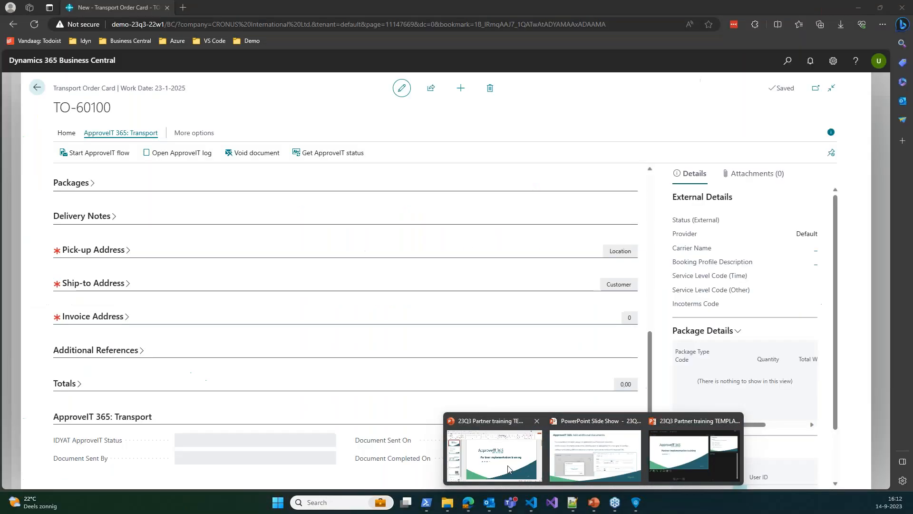
pyautogui.click(530, 467)
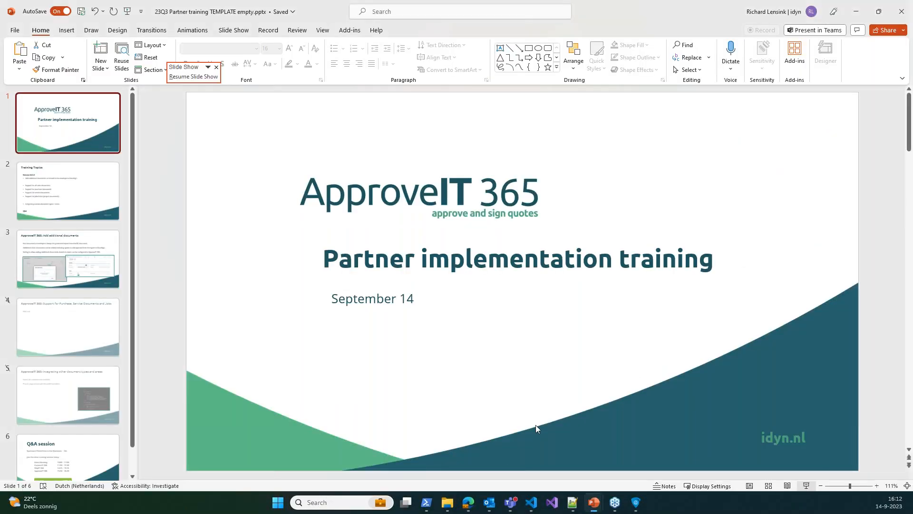
pyautogui.click(861, 7)
pyautogui.moveTo(594, 502)
pyautogui.click(605, 457)
pyautogui.click(564, 369)
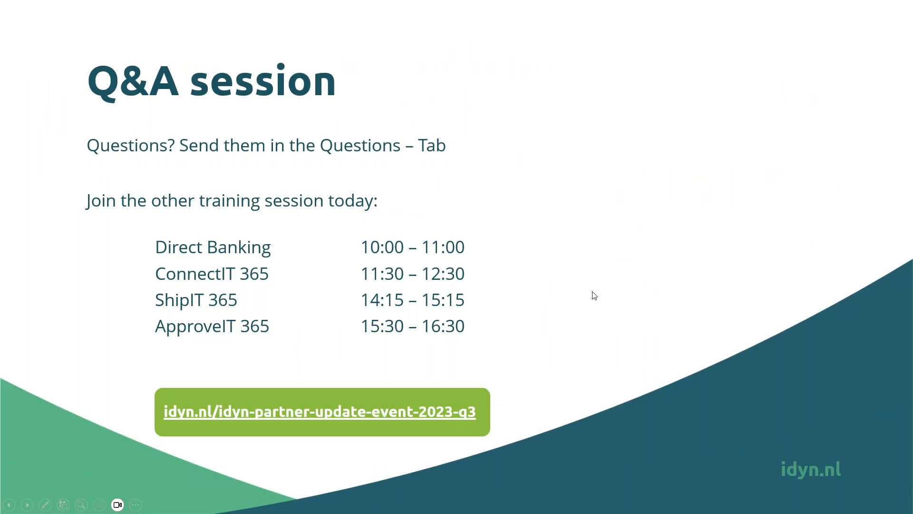